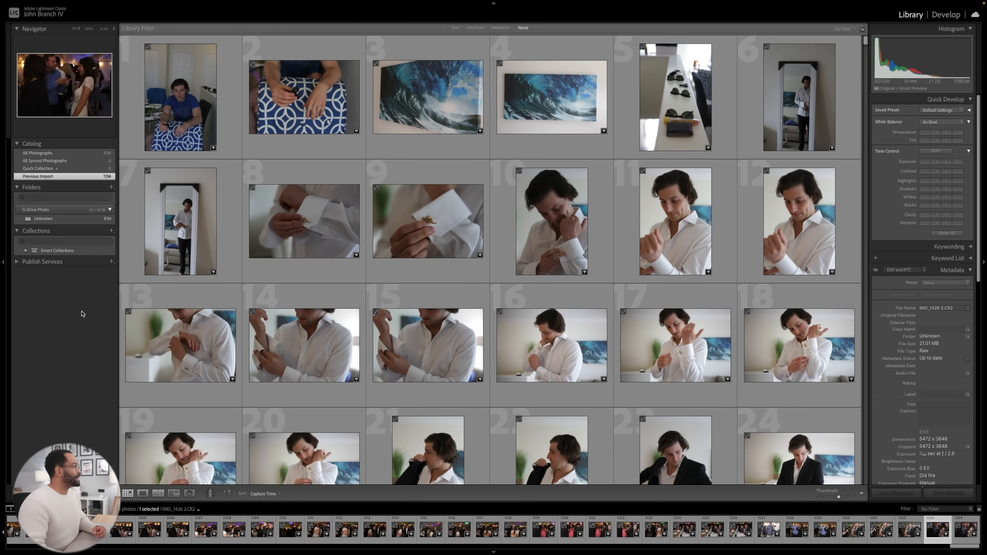
- View the first three photos of the import at full size, return to the first one, and go back to the thumbnail grid
double_click(190, 102)
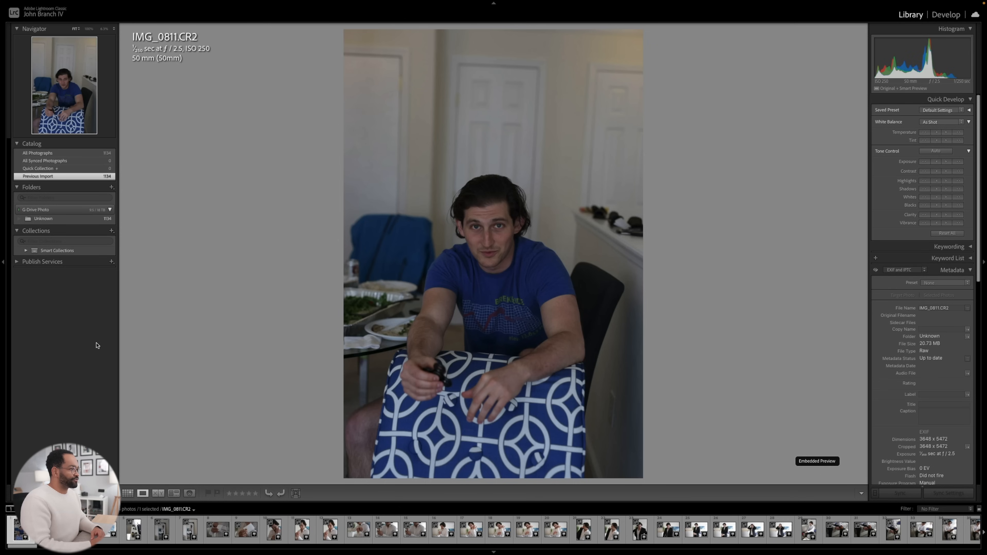
key(Right)
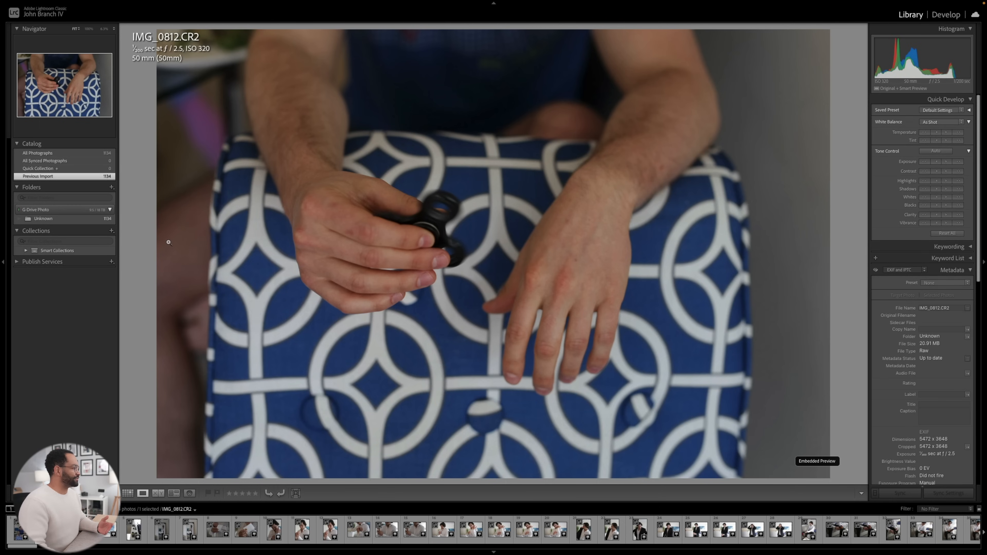
key(Right)
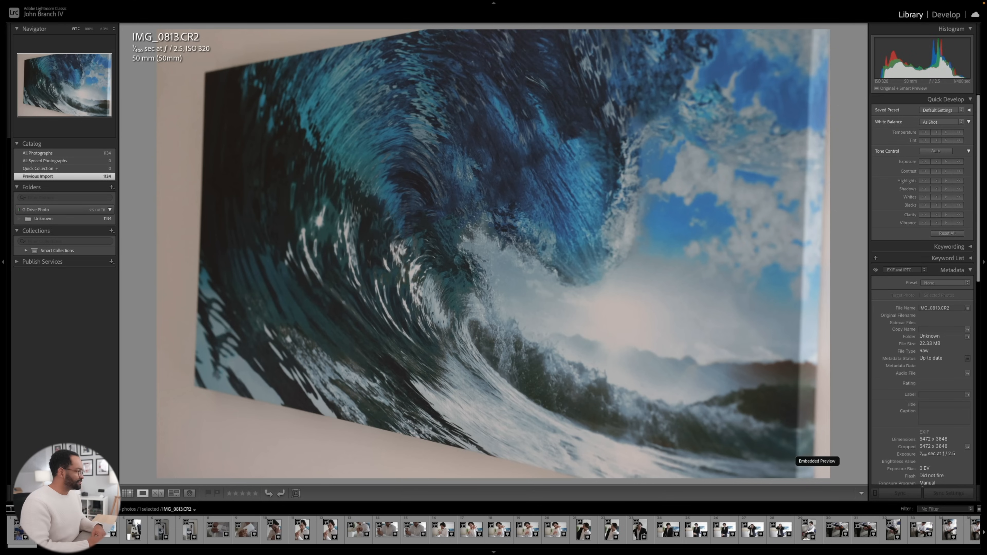
key(Left)
key(Left)
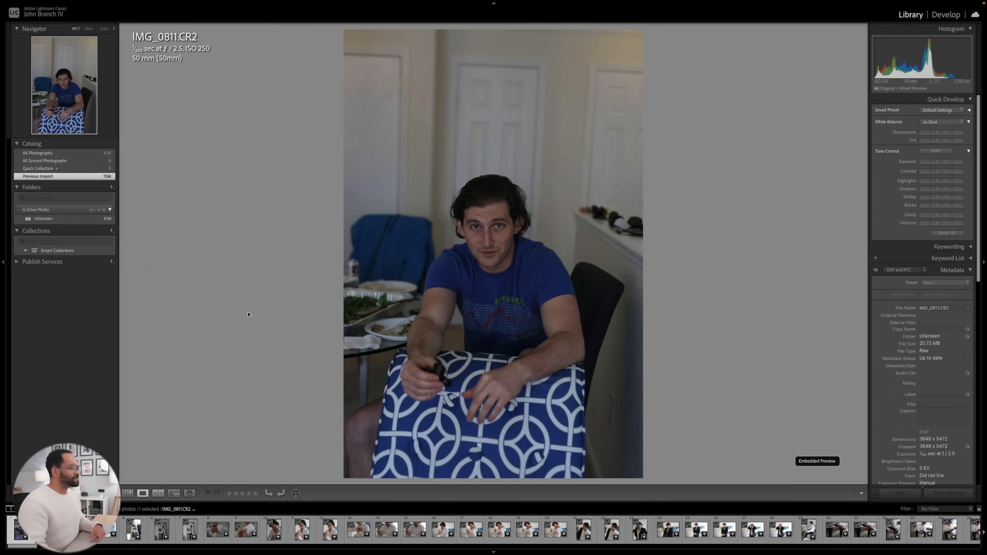
key(g)
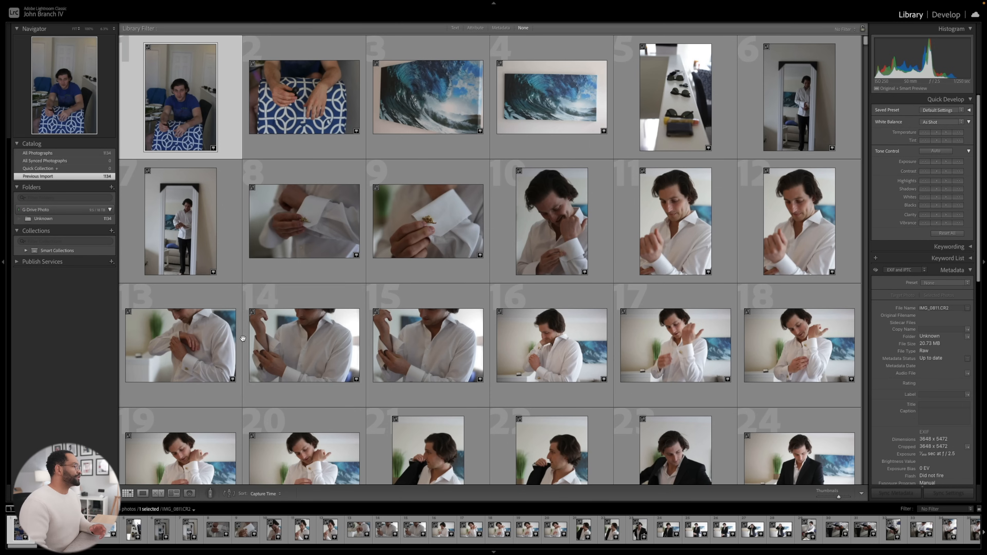
- Open the cufflink close-up IMG_0820.CR2 for developing, apply the [GFX] Acros Custom [JBIV] preset, and review its settings
click(410, 231)
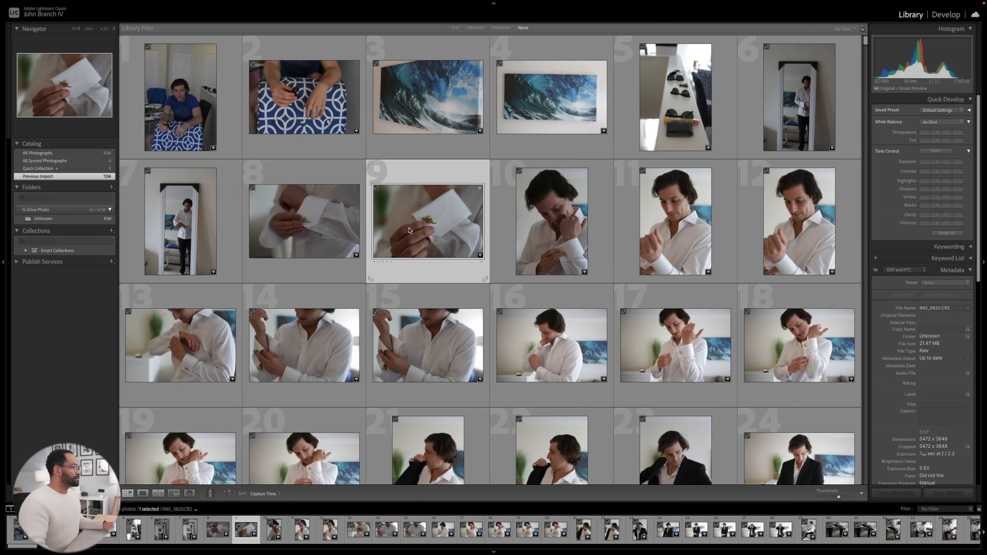
key(d)
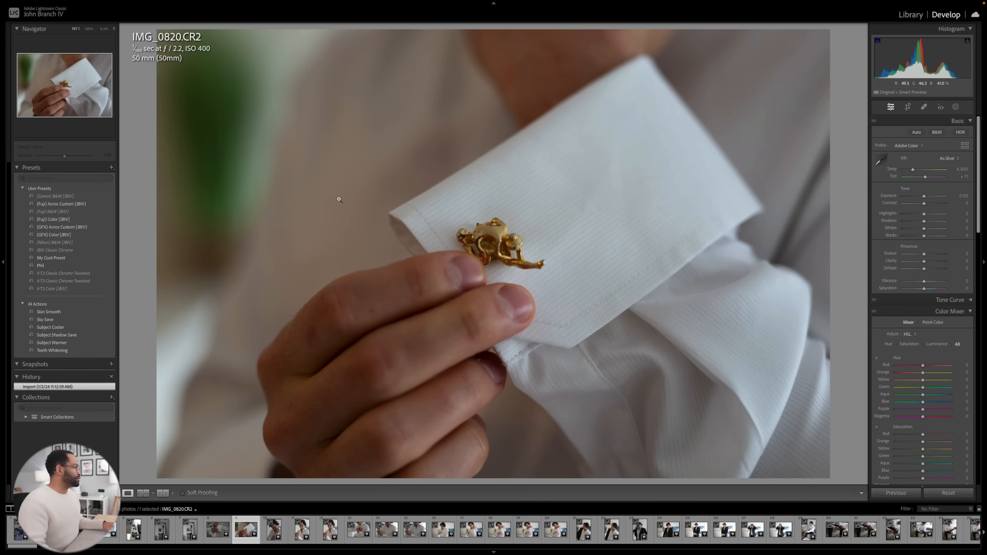
click(92, 227)
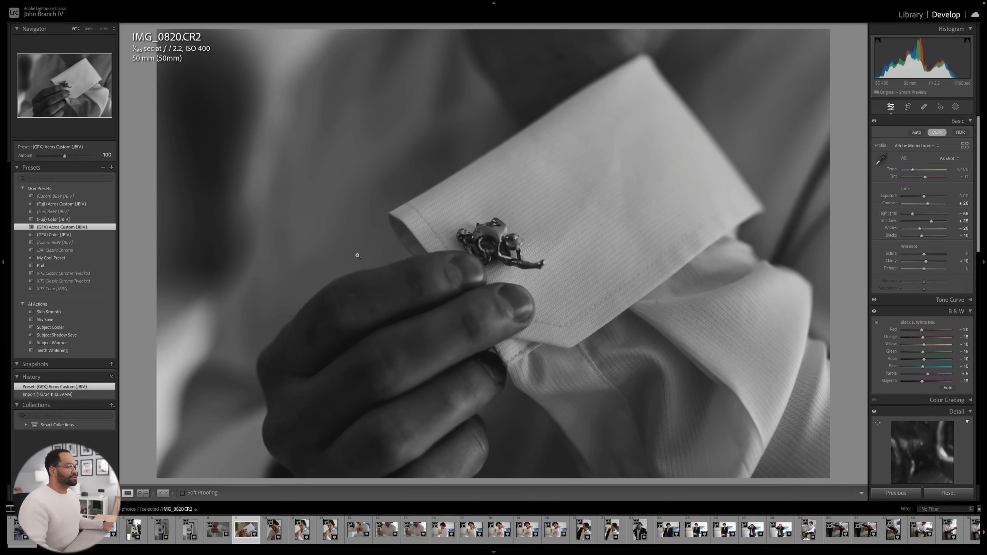
scroll(891, 249, down, 15)
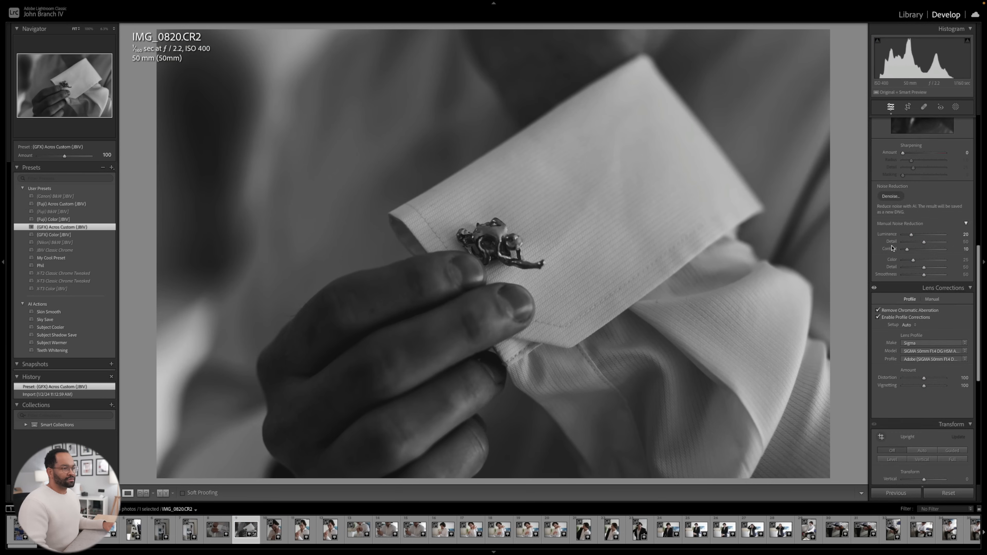
scroll(891, 248, up, 15)
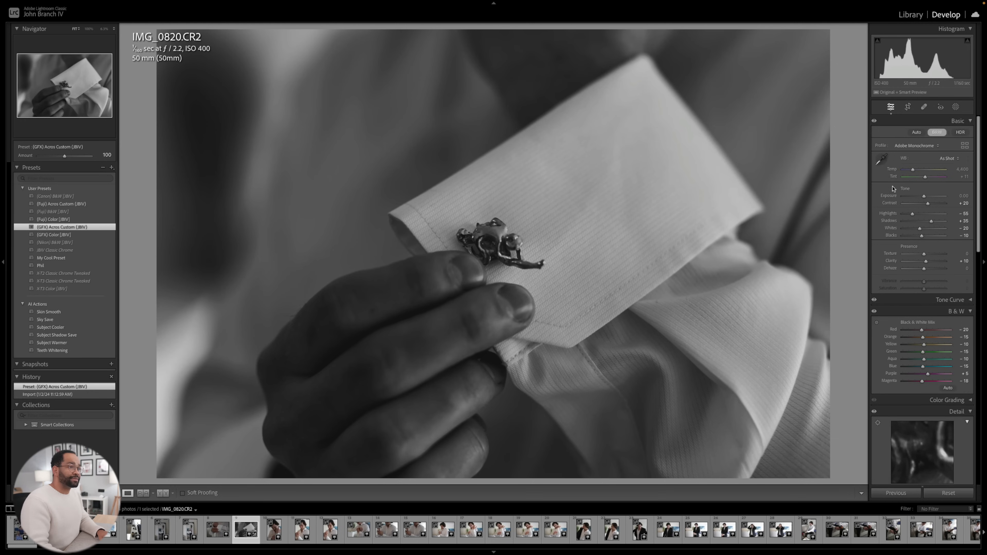
- Set the cufflink close-up's Exposure to +1.00 and rate it five stars, checking a before/after comparison before returning to the grid
key(Up)
key(Up)
key(Up)
scroll(936, 198, up, 7)
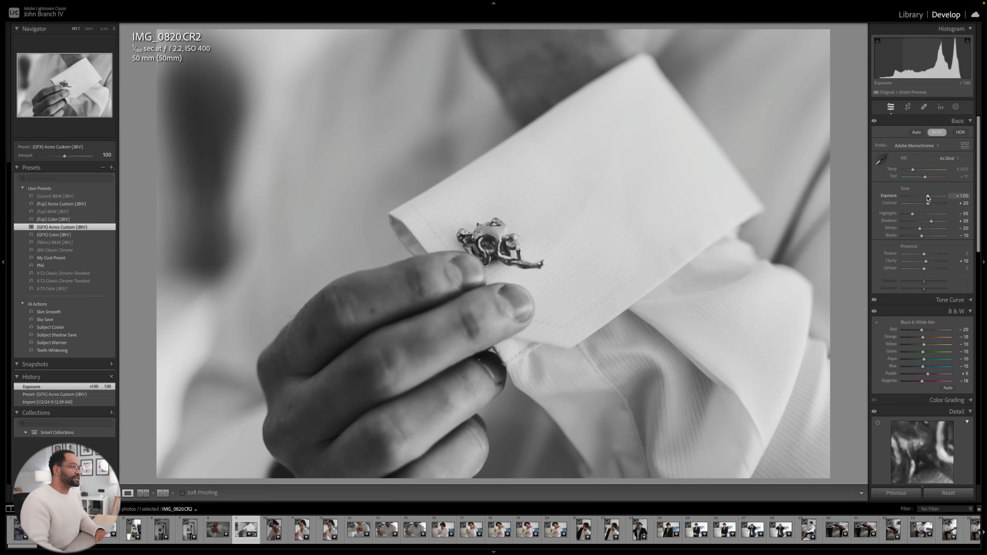
click(163, 493)
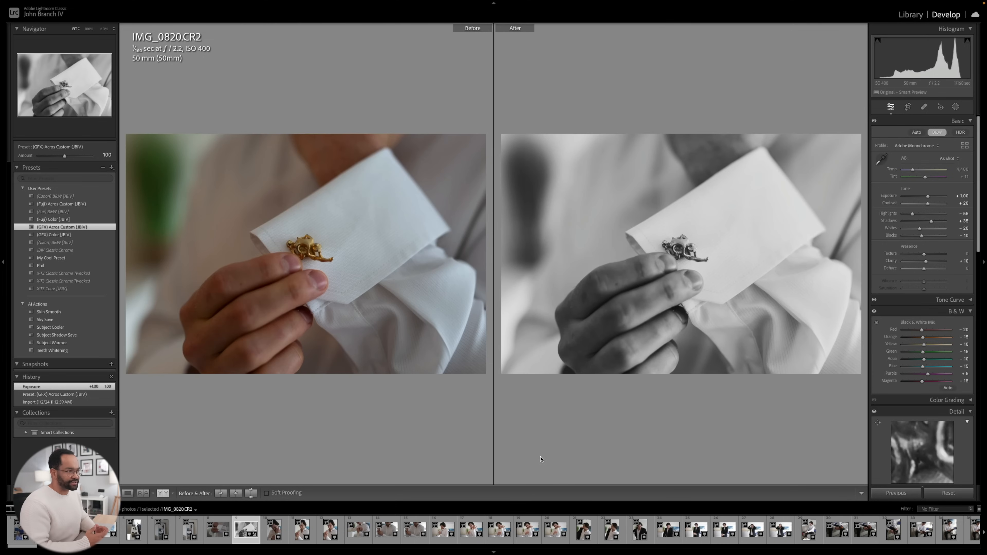
key(g)
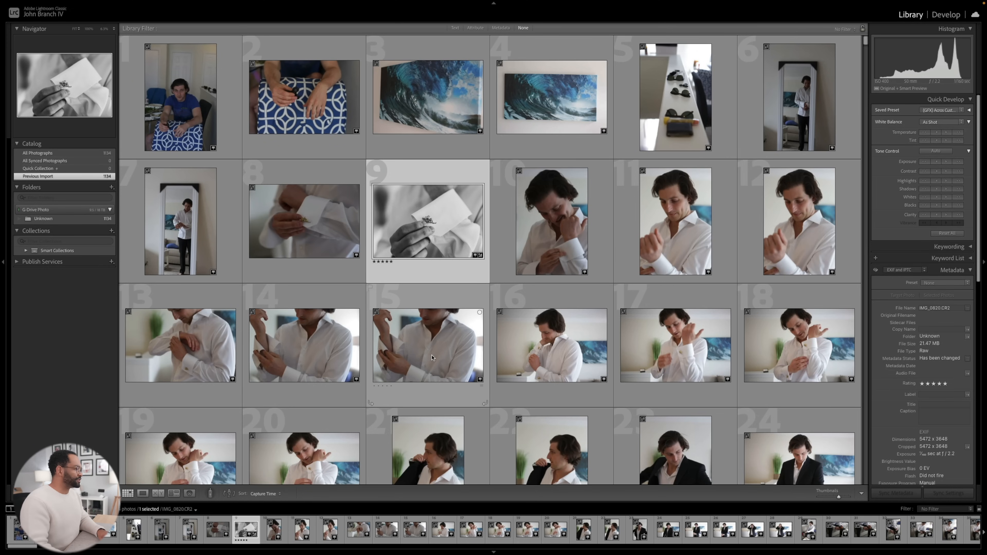
- Rate the cuff-fastening photo IMG_0826.CR2 five stars and apply the [GFX] Acros Custom [JBIV] preset to it
click(446, 356)
key(5)
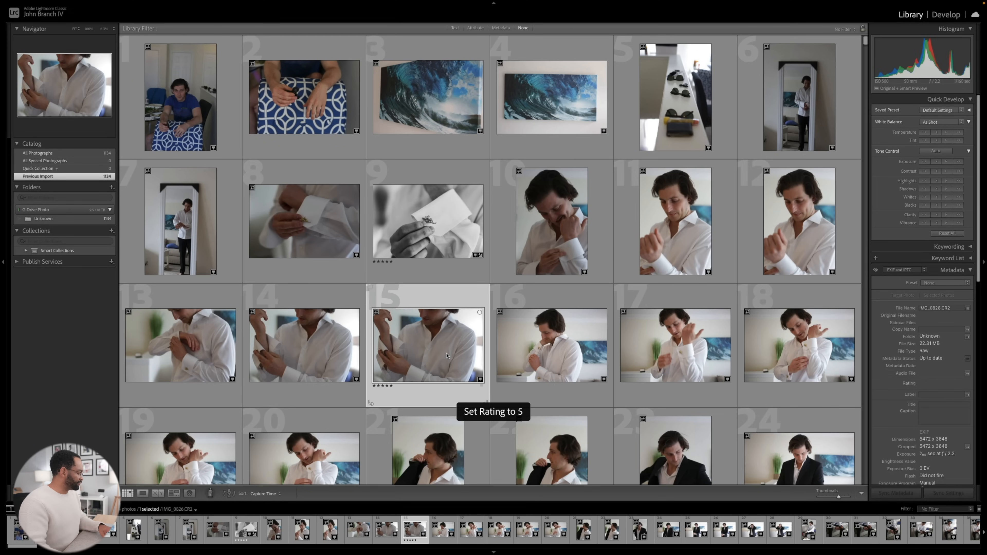
key(d)
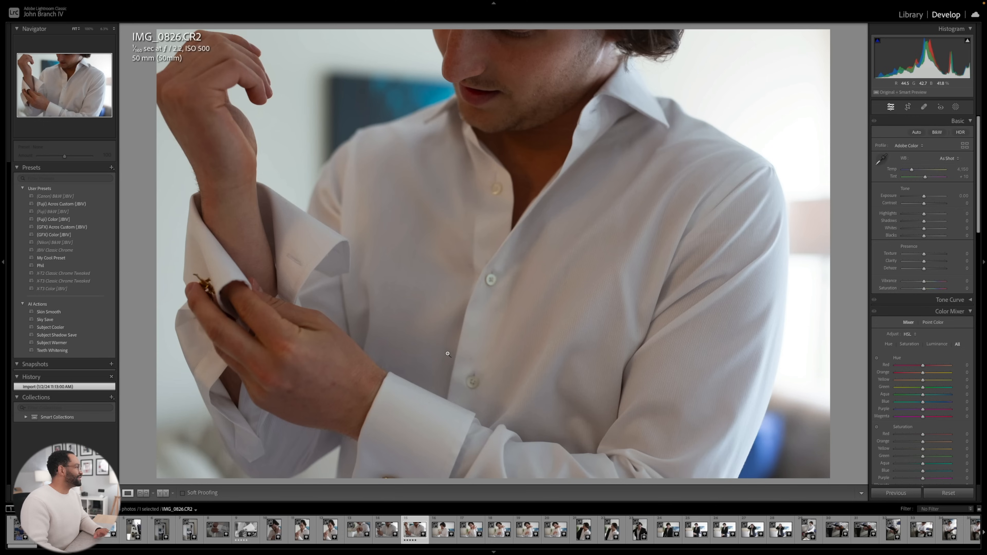
click(77, 227)
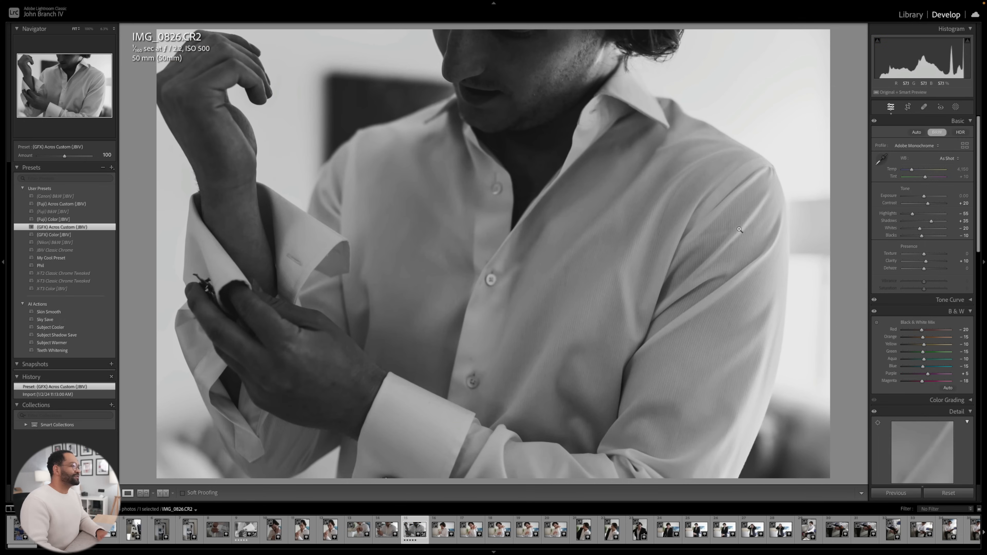
- Set the photo's Exposure to +1.10 and Highlights to -75, compare before and after side by side, and return to the grid
drag(924, 197, 914, 216)
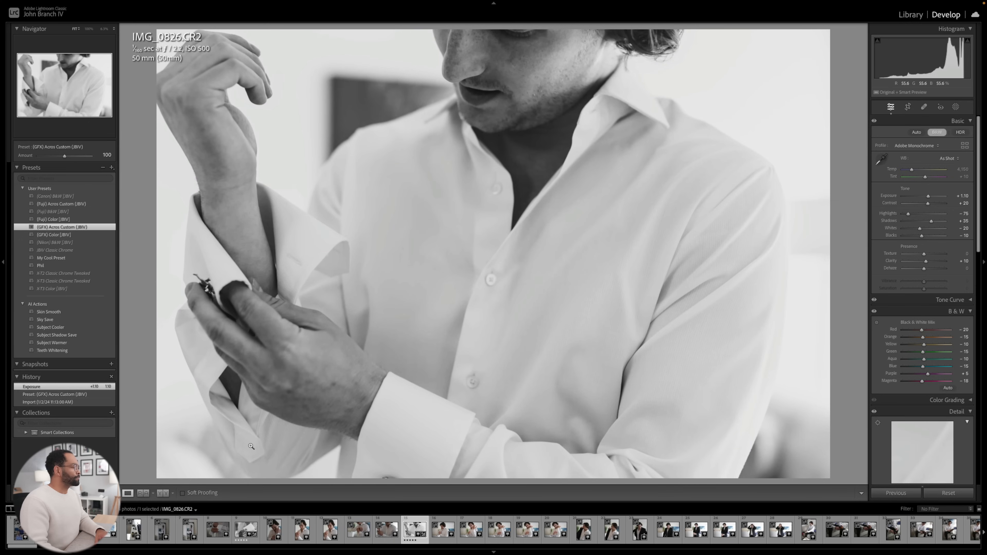
click(163, 493)
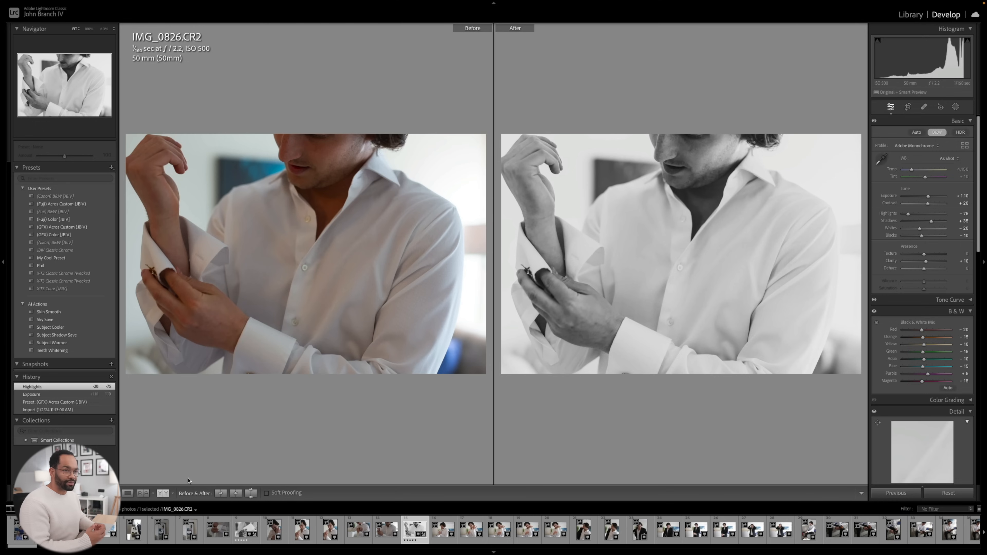
key(g)
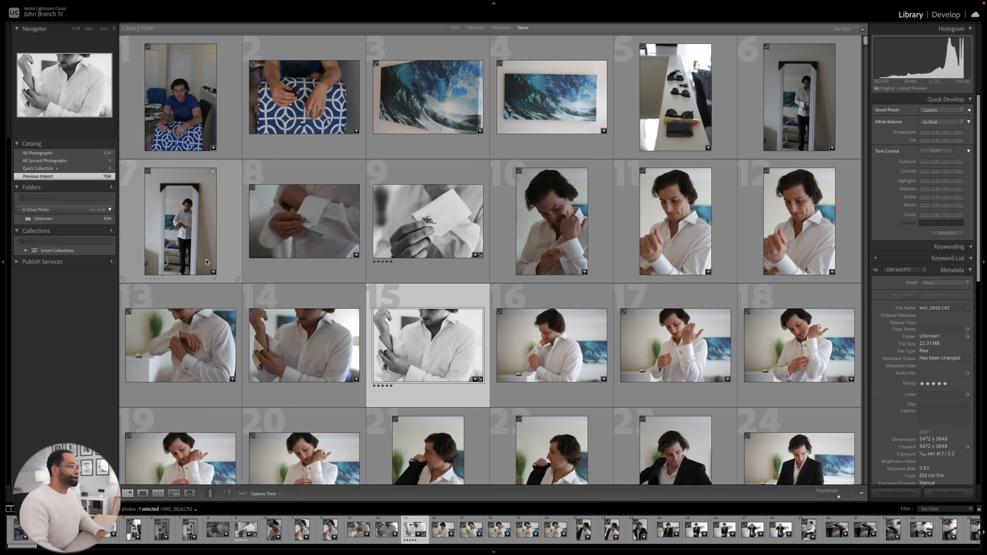
- Select the dark-suit photo IMG_1228.CR2 further down the grid and examine its camera and lens metadata
scroll(188, 286, down, 5)
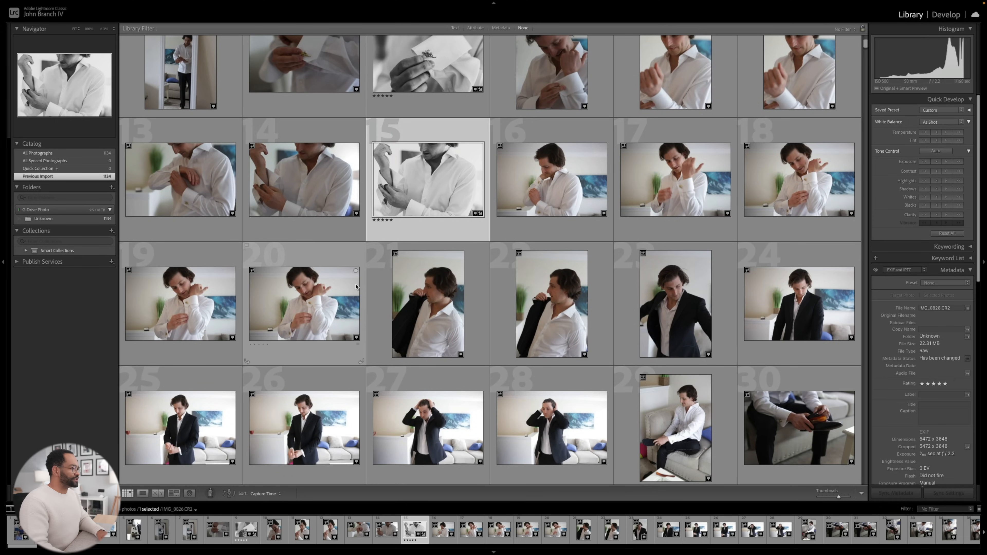
scroll(342, 372, down, 2)
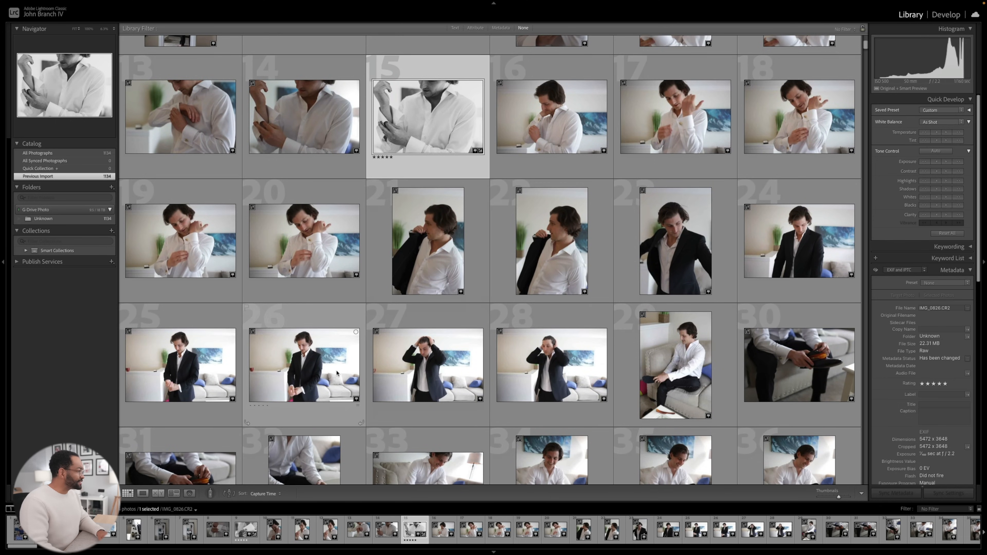
click(339, 372)
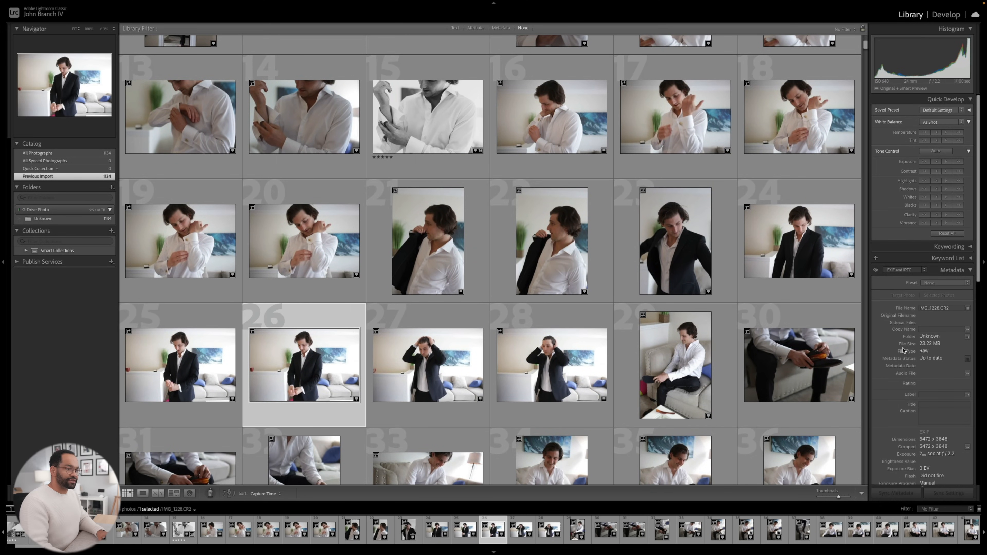
scroll(898, 347, down, 3)
scroll(897, 347, down, 1)
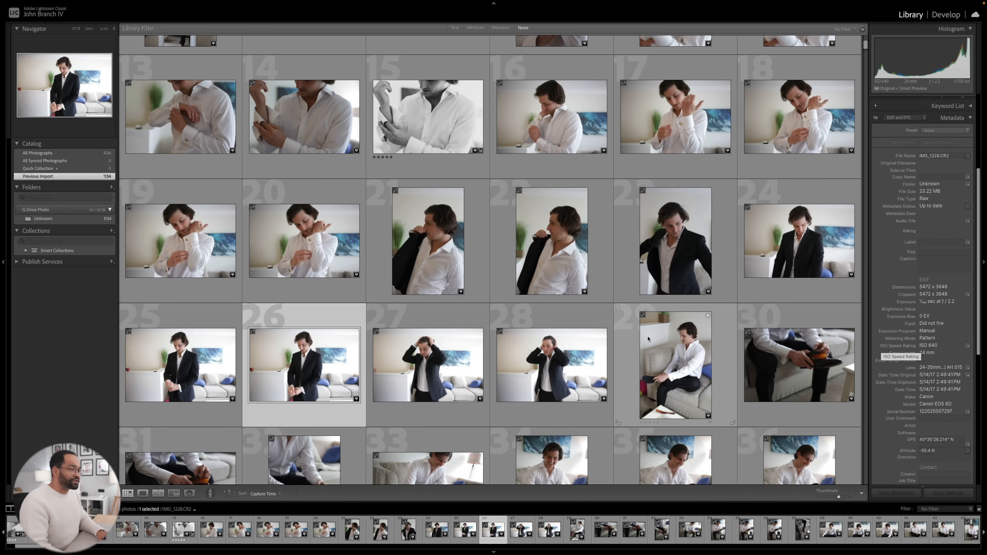
- View the suit photo IMG_1228.CR2 and the shoe photo IMG_1231.CR2 at full size, returning to the grid after each
double_click(298, 367)
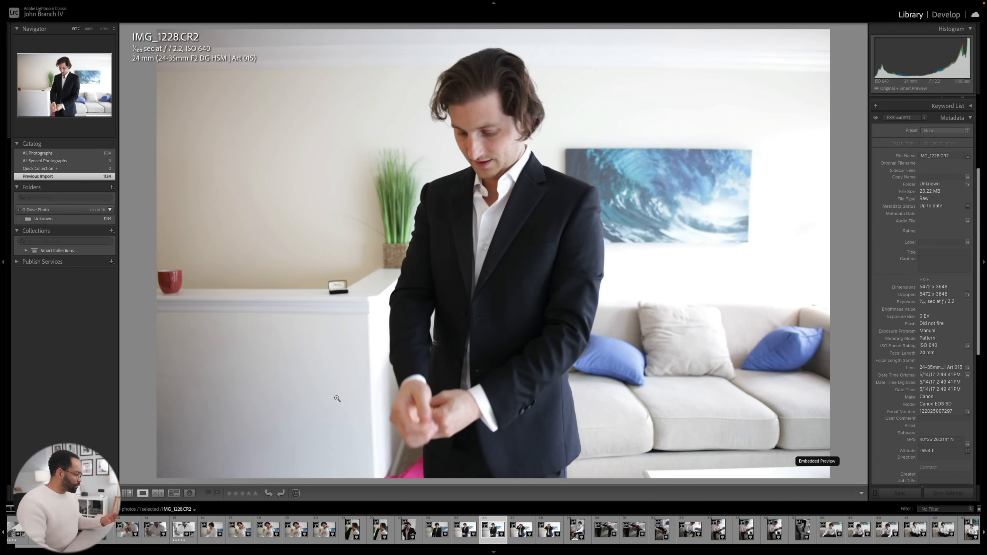
key(g)
scroll(385, 299, down, 3)
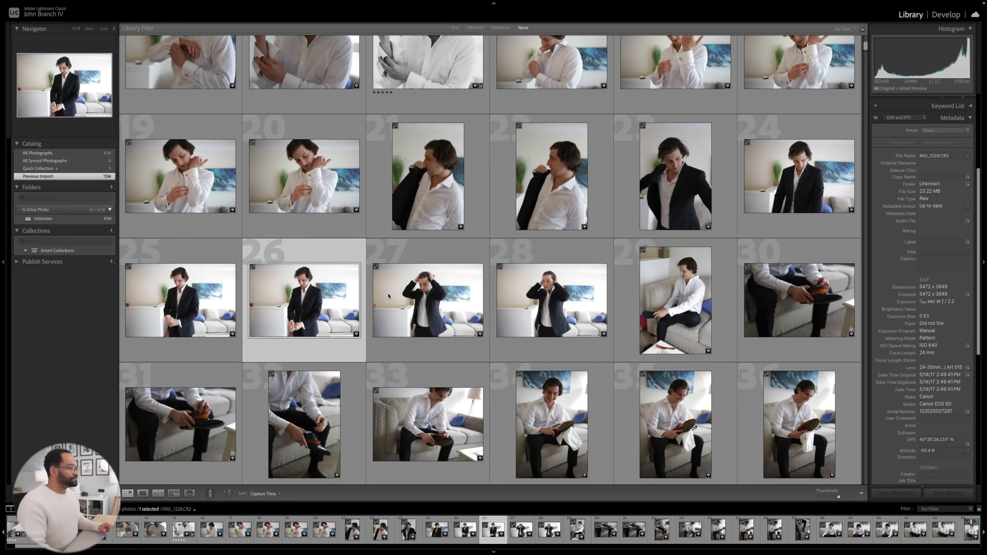
scroll(388, 296, down, 1)
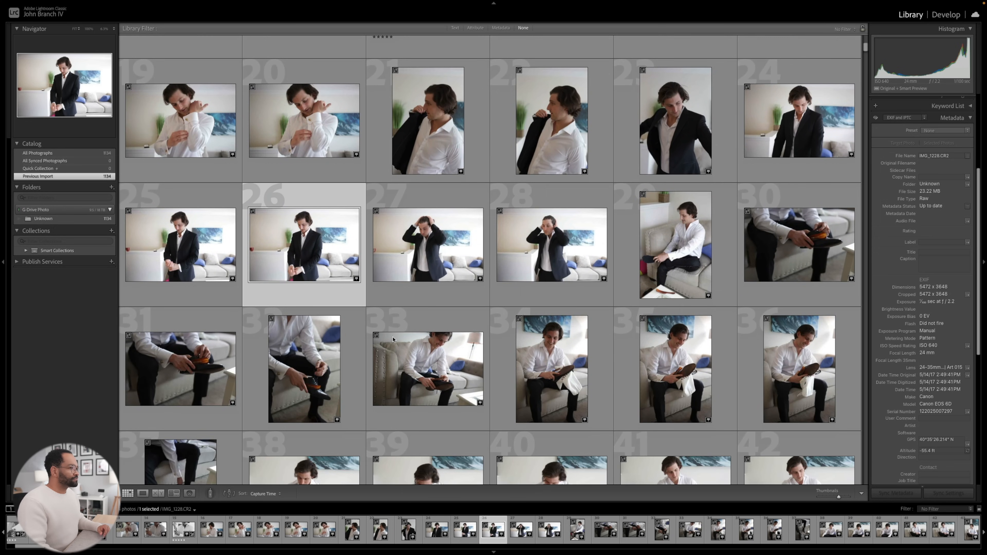
double_click(443, 363)
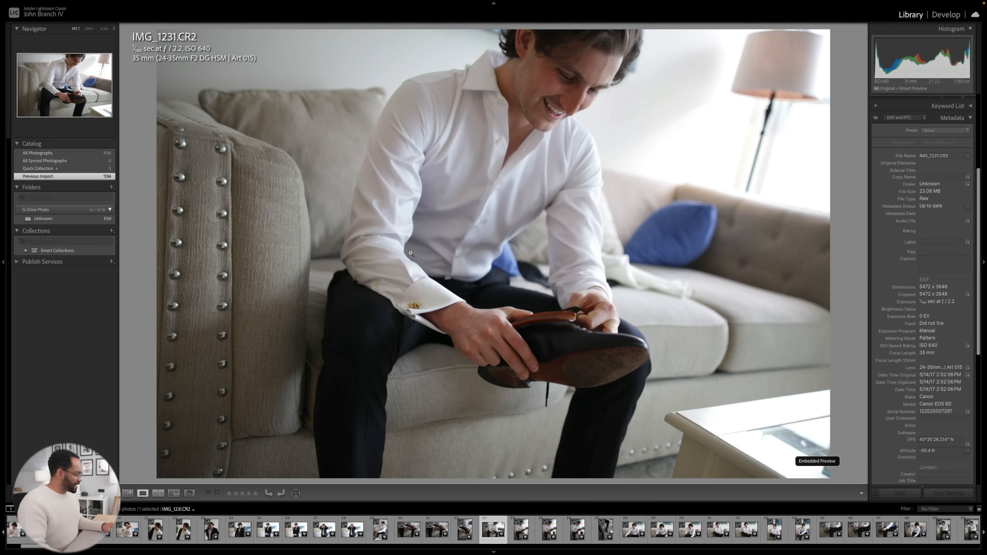
key(g)
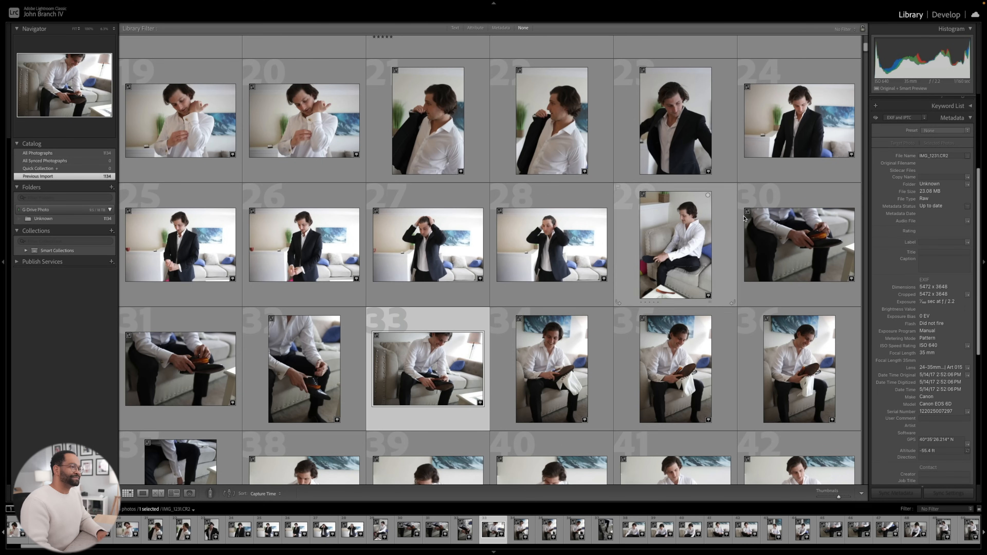
- Rate the shoe close-up IMG_0831.CR2 five stars and apply the [GFX] Acros Custom [JBIV] preset to it
click(778, 224)
key(e)
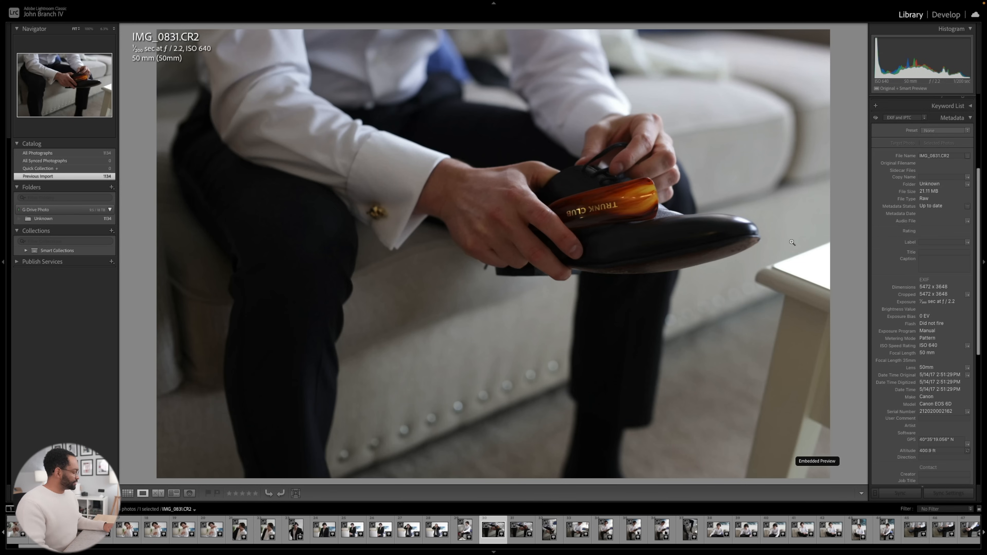
key(5)
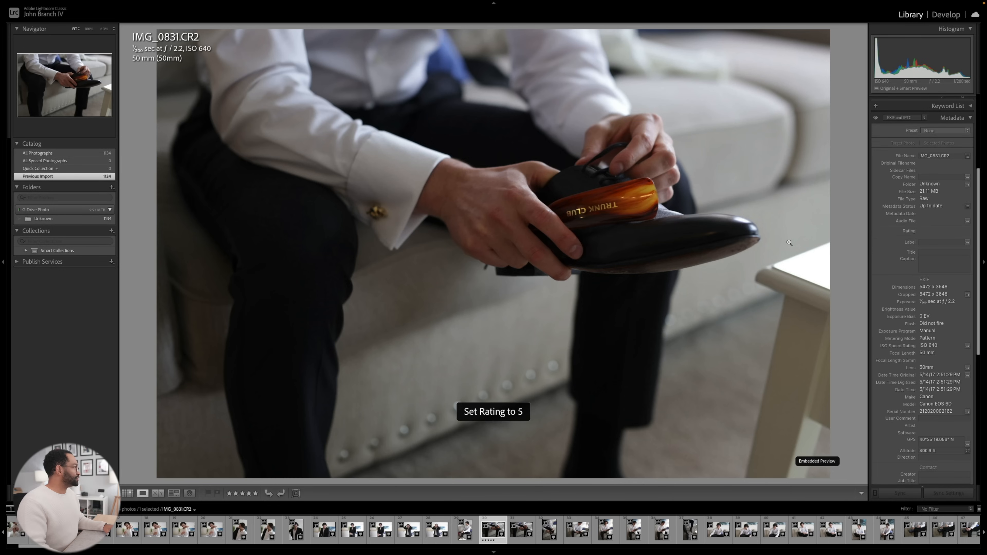
key(d)
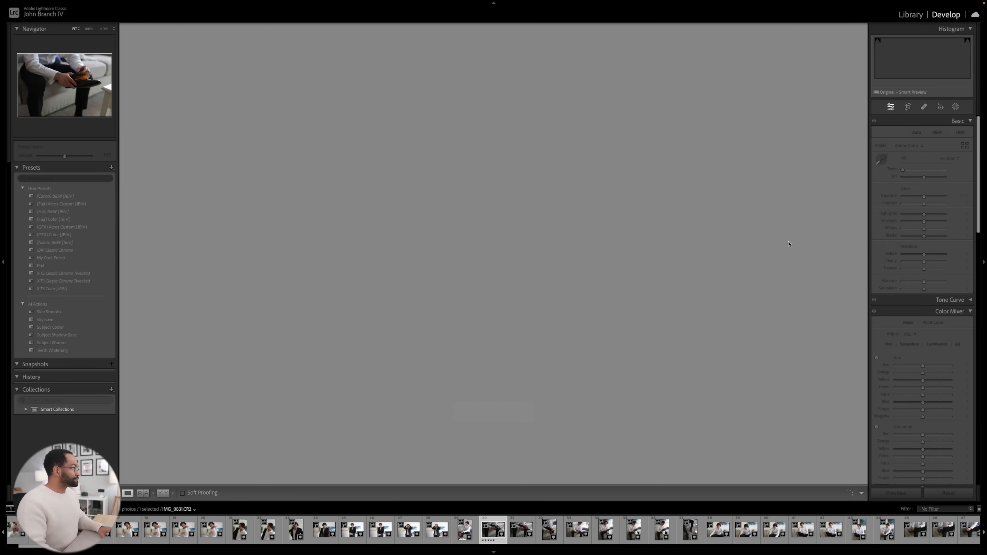
click(62, 227)
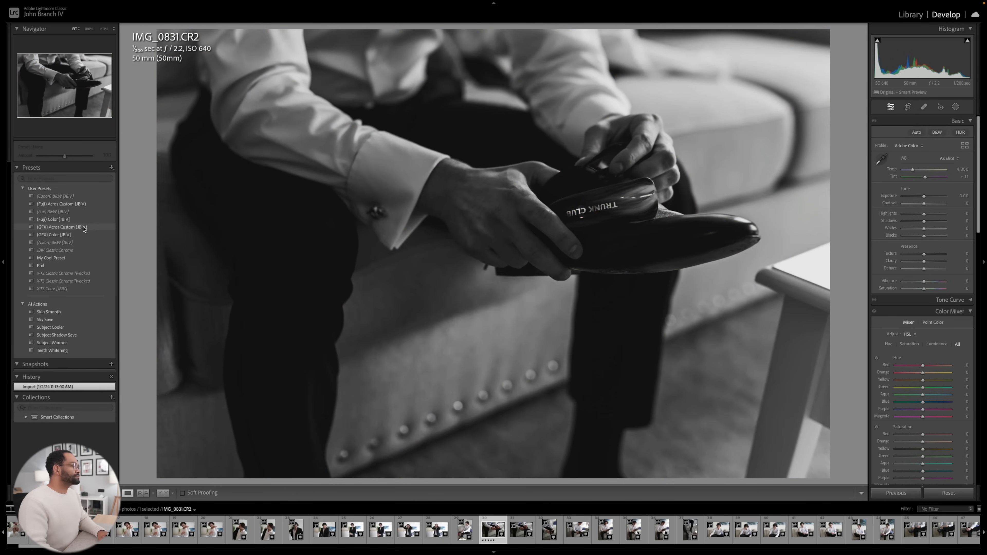
- Set the shoe close-up's Exposure to +1.30 and return to the thumbnail grid
drag(930, 198, 933, 198)
key(Up)
key(Up)
key(Up)
key(Up)
key(Up)
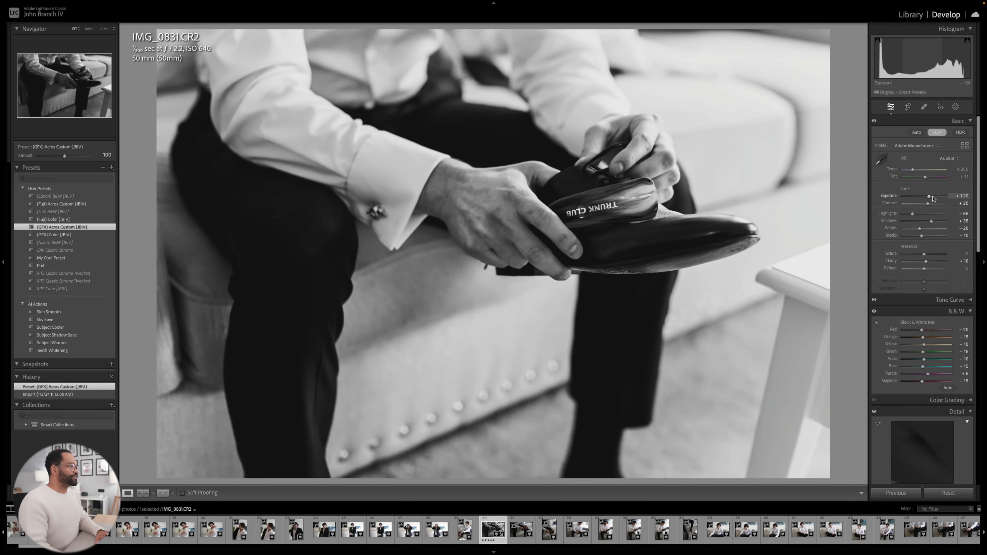
key(Up)
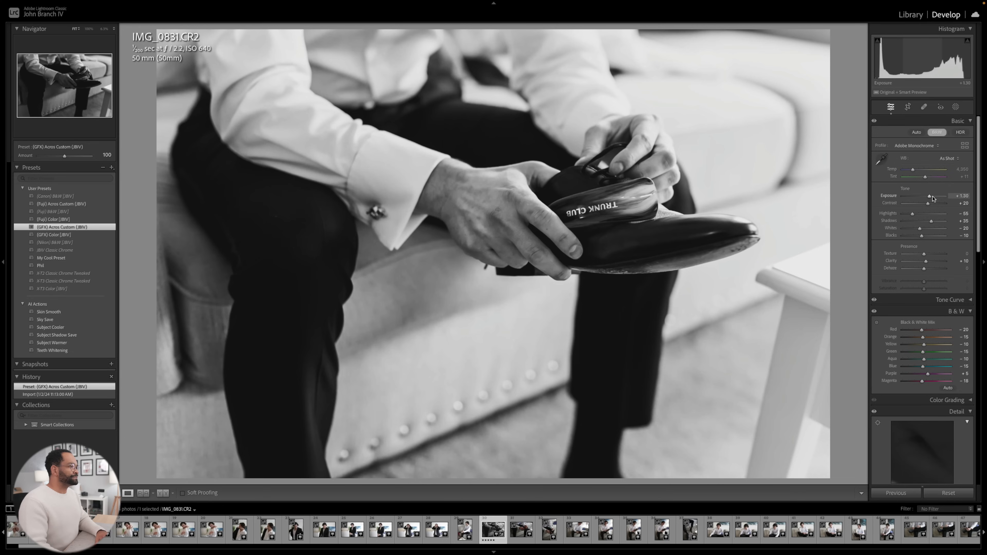
key(g)
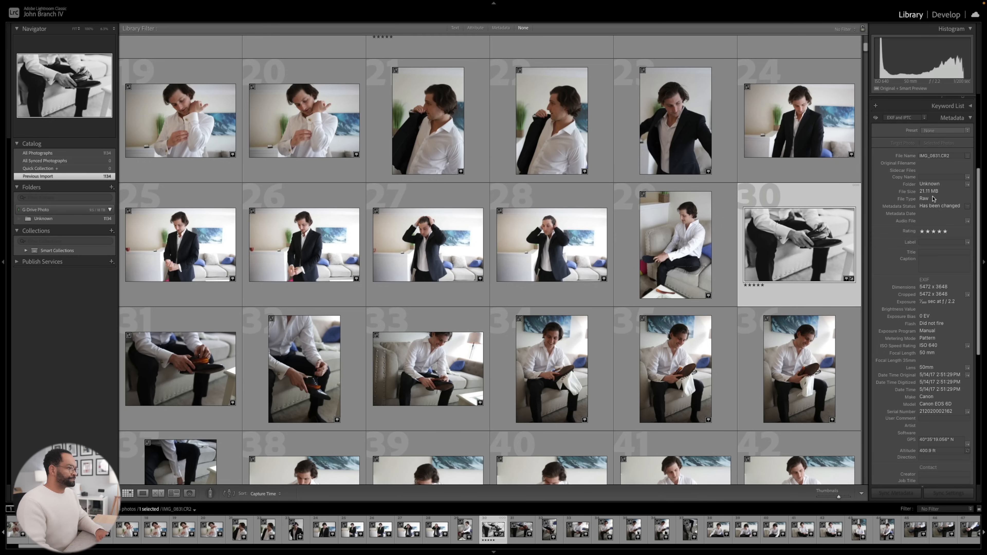
- Look through the getting-ready and indoor group photos further down the grid, up to around photo 96
scroll(567, 252, down, 5)
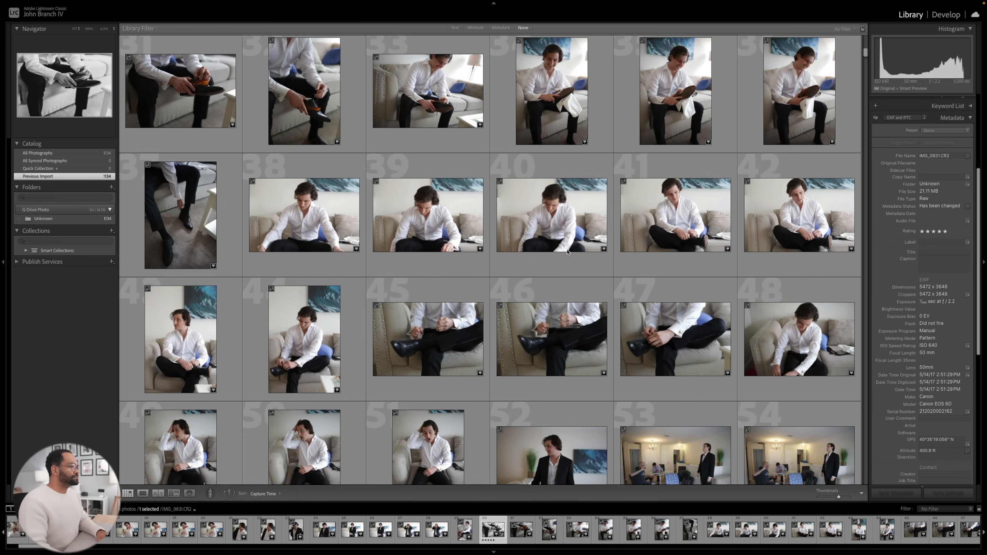
scroll(567, 252, down, 4)
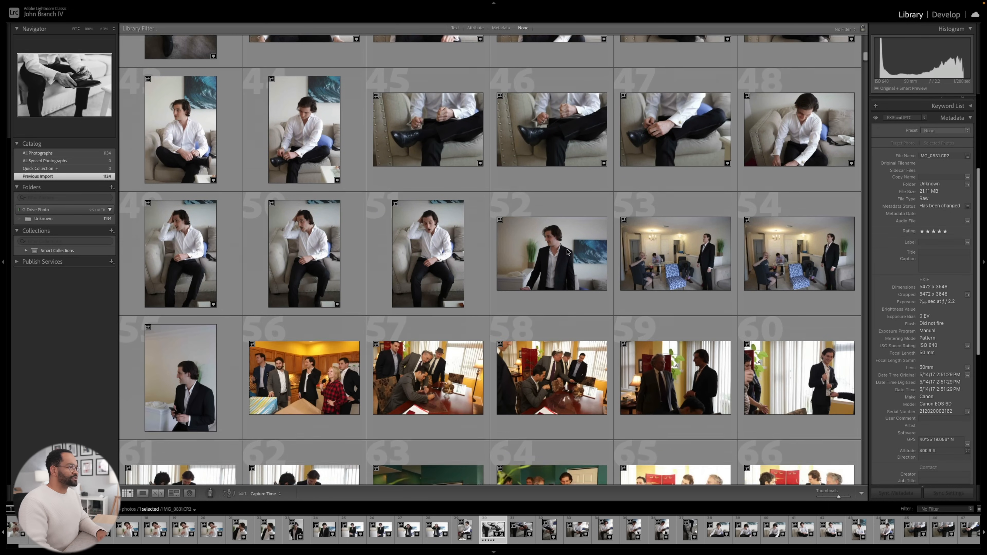
scroll(567, 252, down, 1)
scroll(567, 252, down, 2)
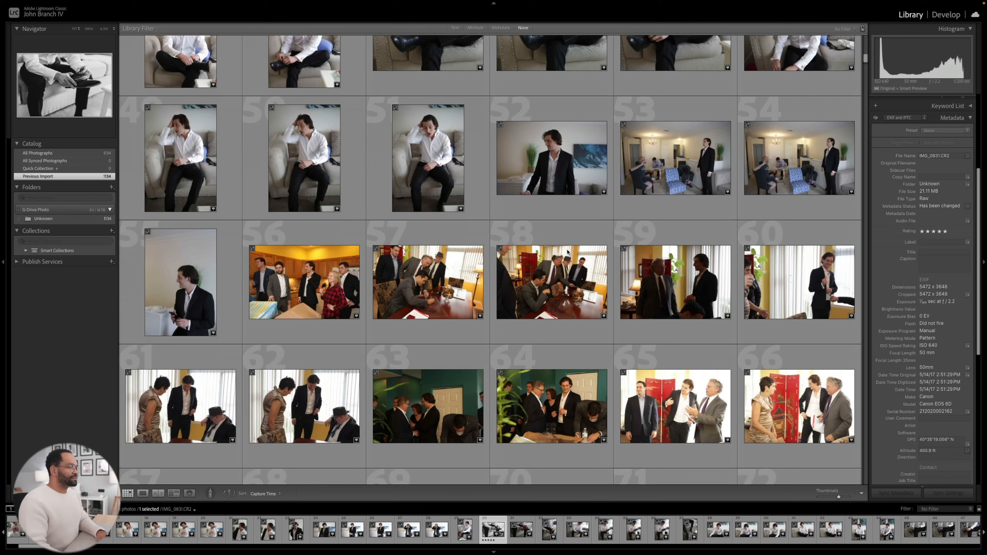
scroll(392, 210, up, 10)
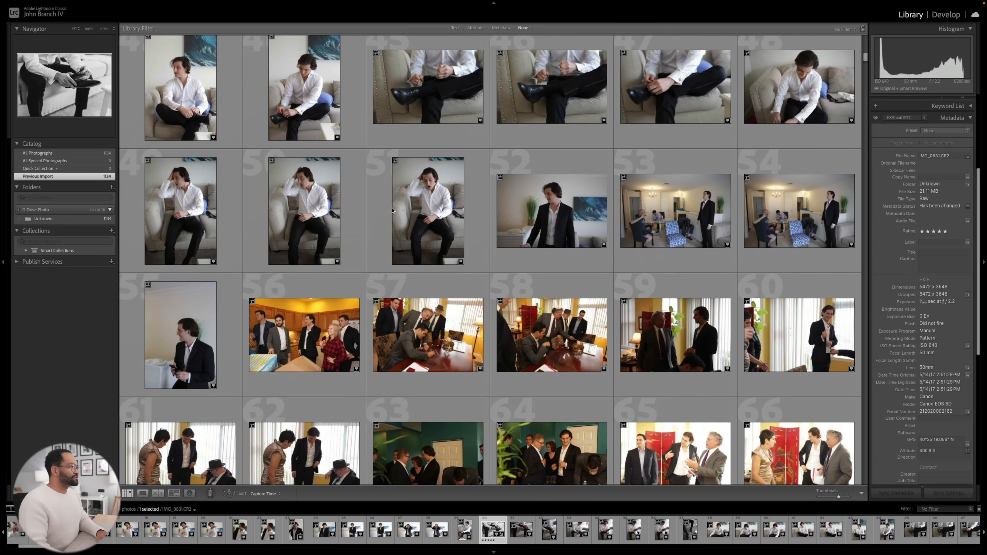
scroll(391, 210, up, 2)
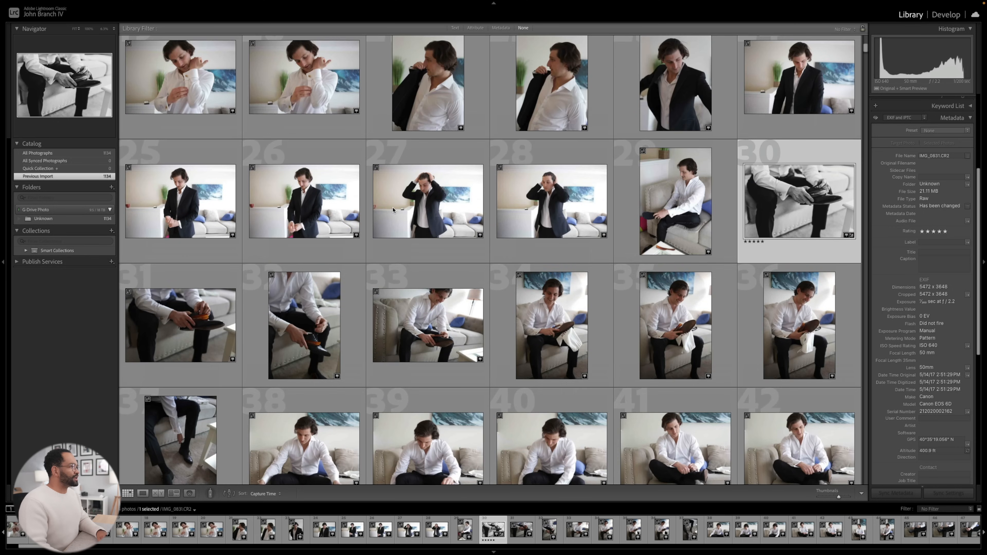
scroll(392, 210, down, 10)
scroll(393, 210, down, 2)
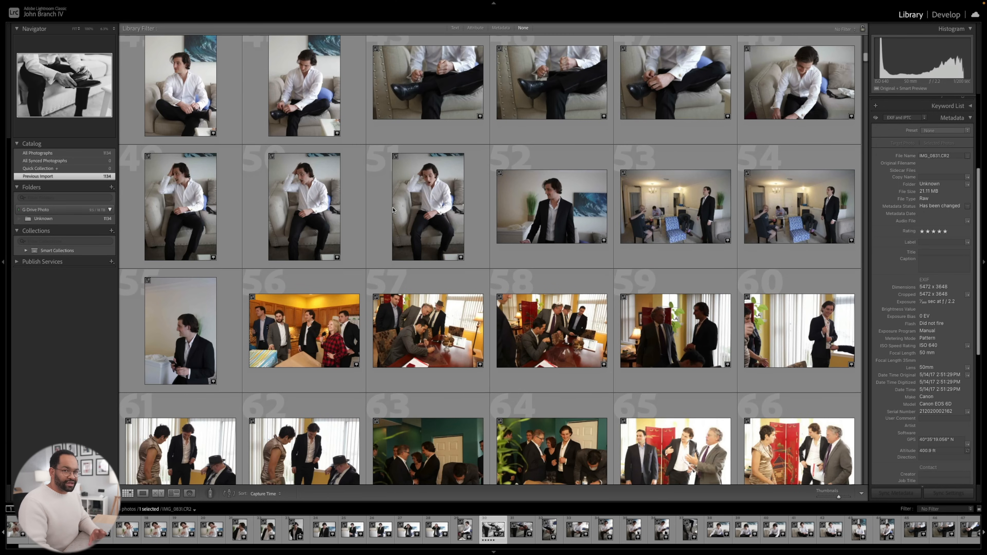
scroll(150, 263, down, 3)
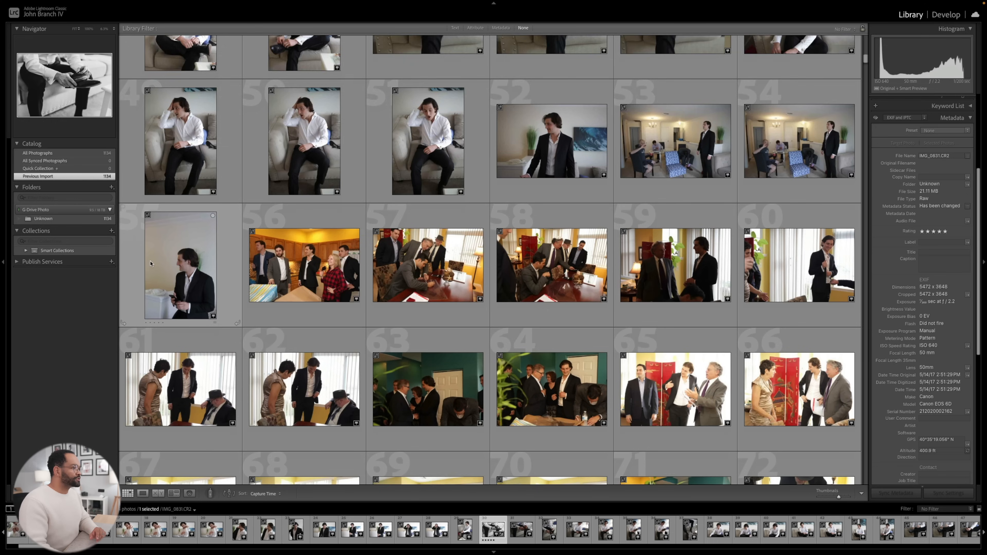
scroll(150, 263, down, 2)
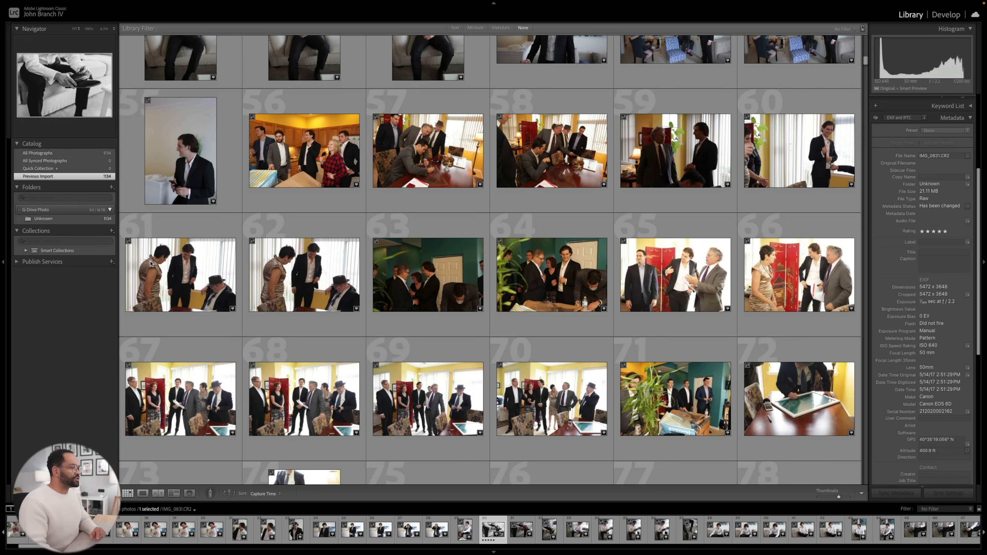
scroll(260, 261, down, 5)
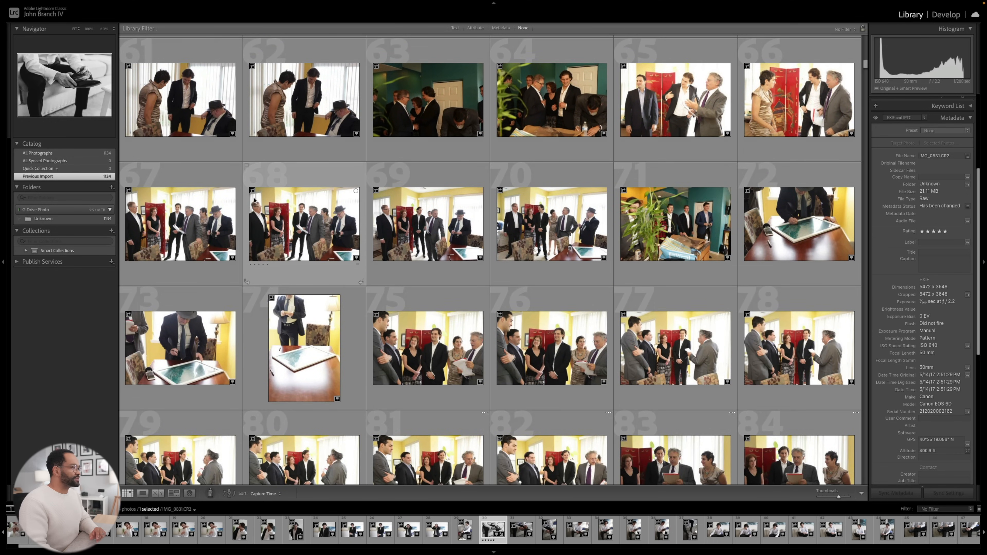
scroll(255, 200, down, 2)
scroll(277, 222, down, 2)
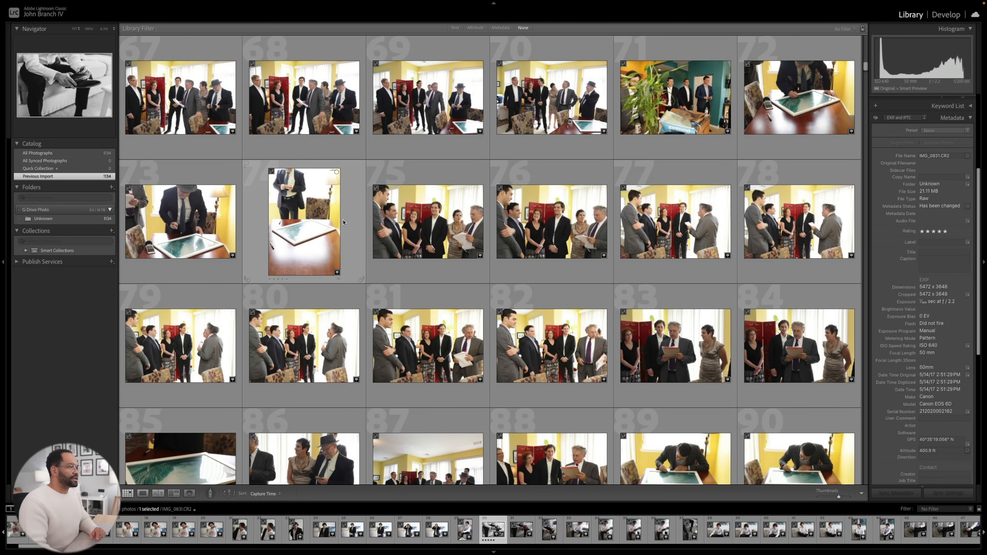
scroll(349, 221, down, 2)
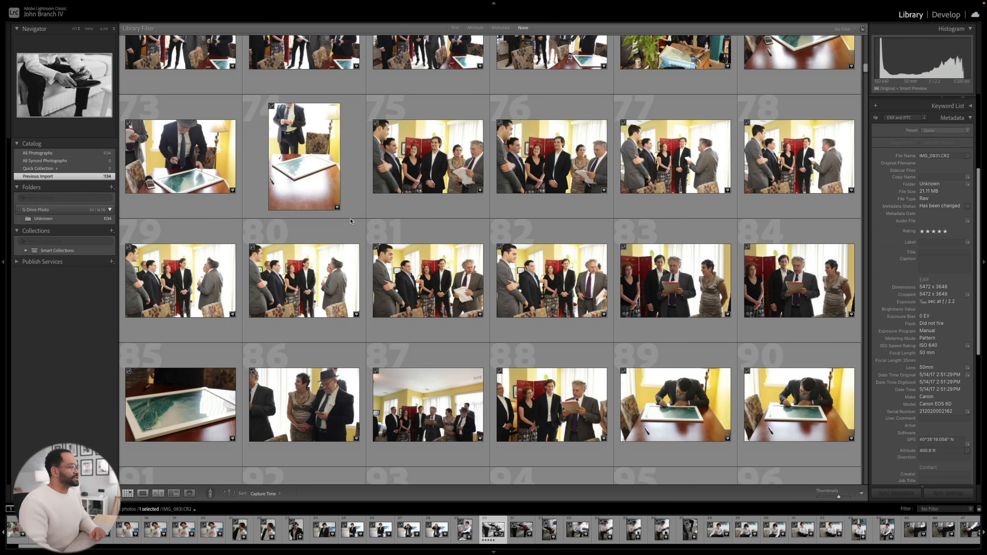
scroll(350, 221, down, 2)
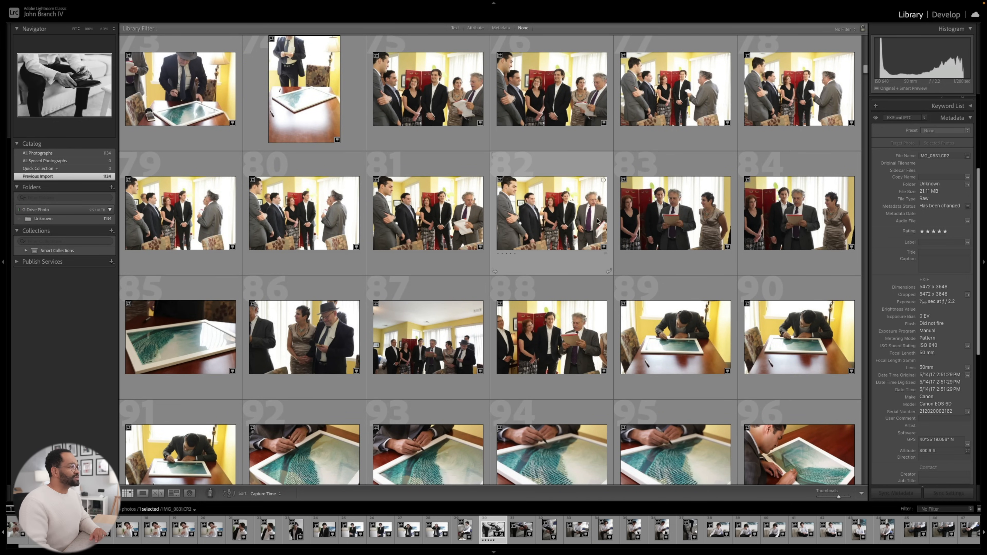
- View the indoor group photo IMG_1256.CR2 at full size, inspect its detail up close and its metadata, and return to the grid
click(568, 216)
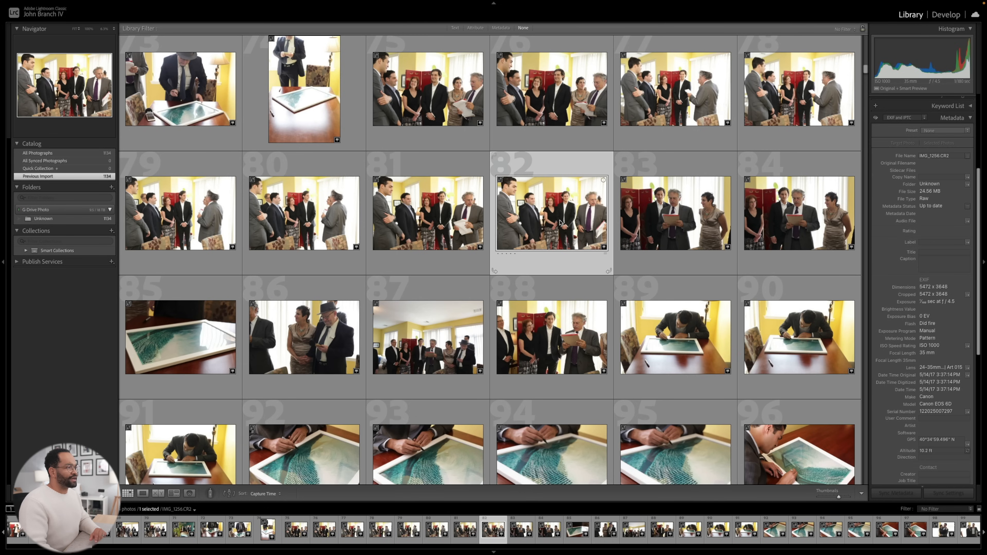
double_click(575, 226)
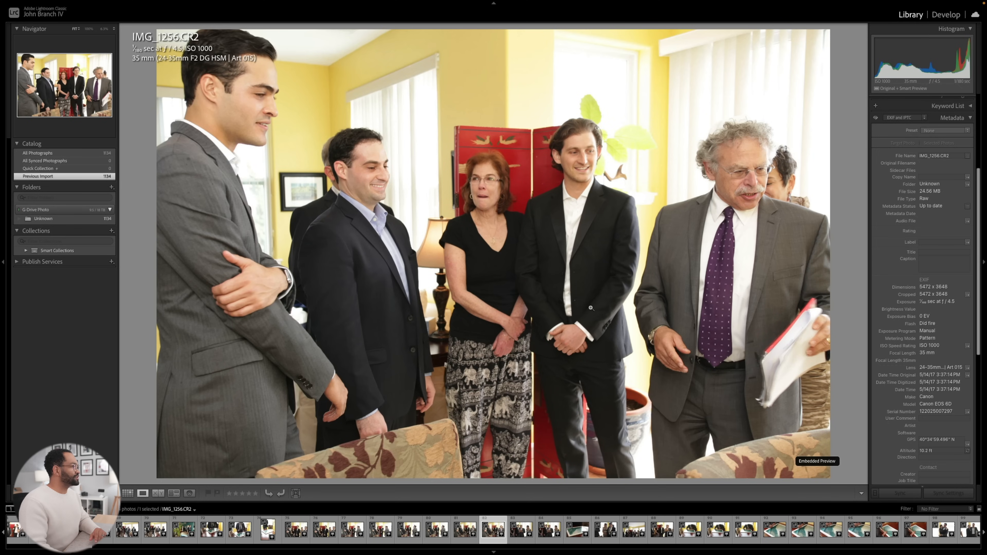
drag(747, 371, 583, 309)
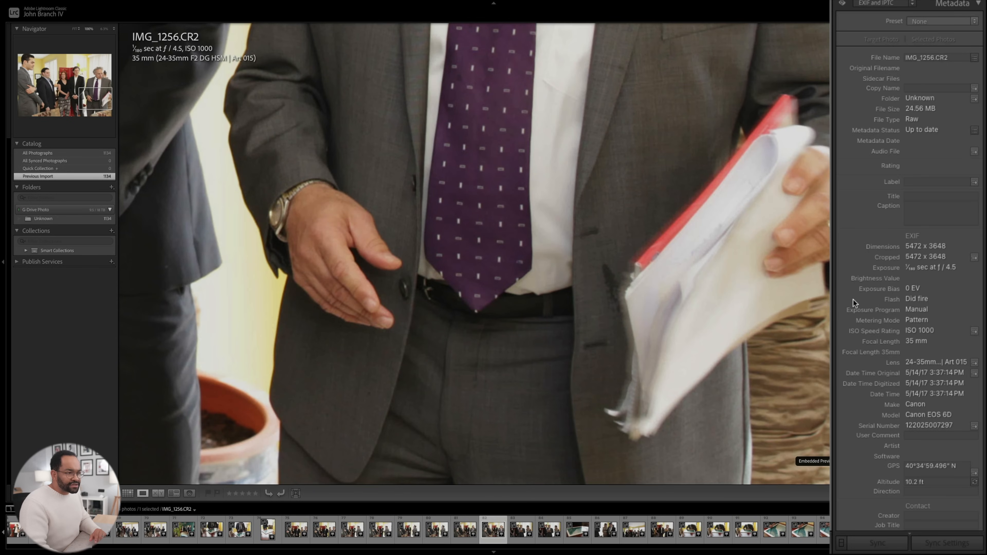
scroll(853, 299, down, 5)
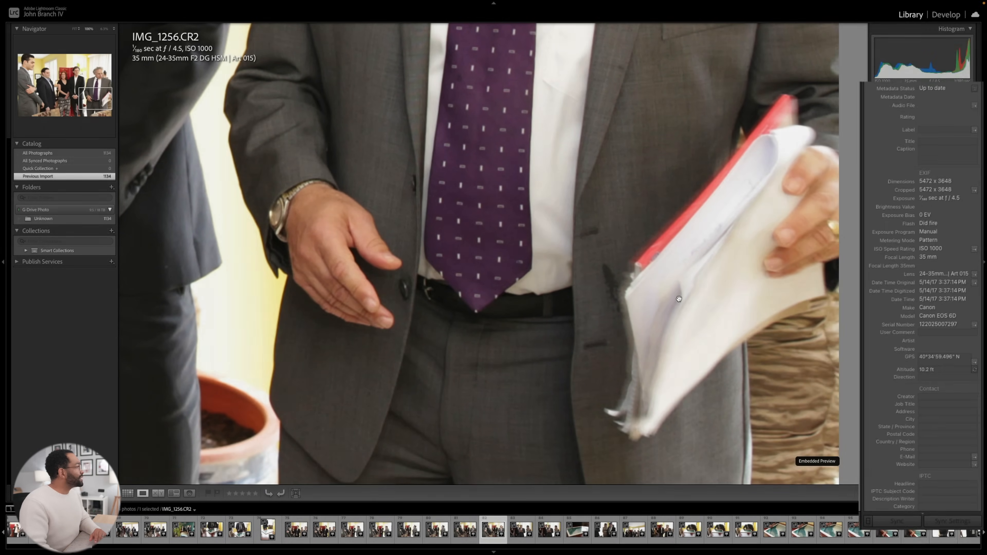
click(679, 299)
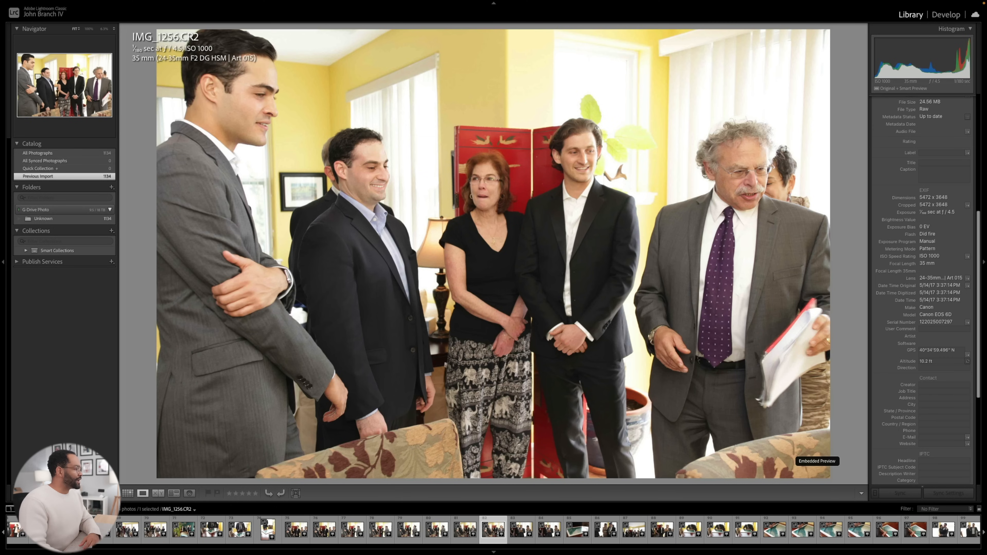
click(127, 493)
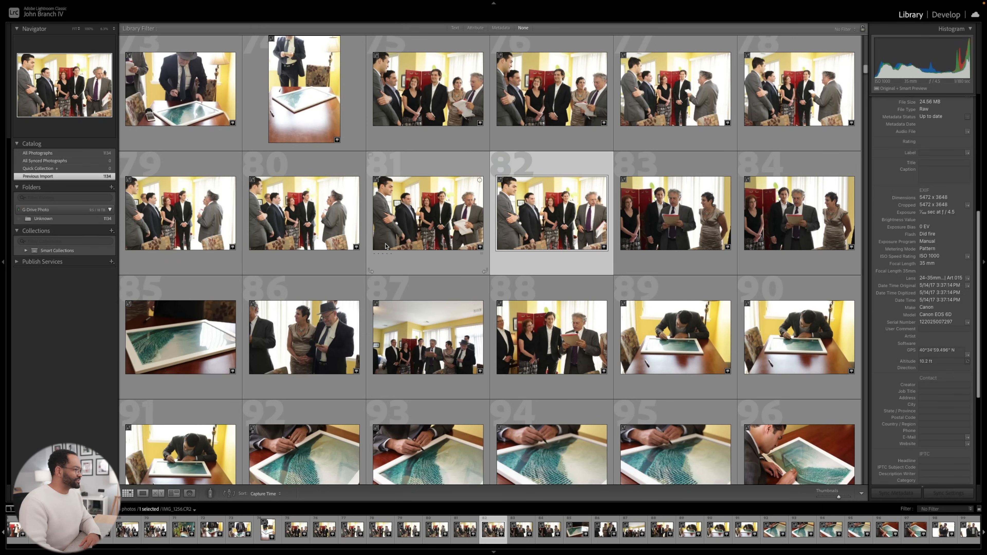
- Open the photo of the two smiling men, IMG_0873.CR2, inspect a face up close, and return to the grid
scroll(386, 245, down, 1)
scroll(385, 245, down, 2)
scroll(385, 246, down, 6)
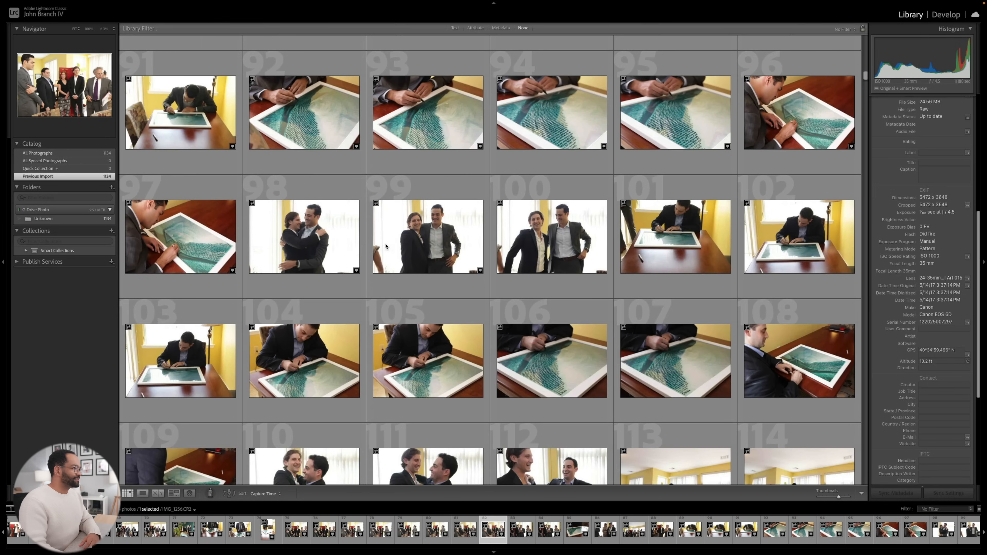
scroll(383, 246, down, 2)
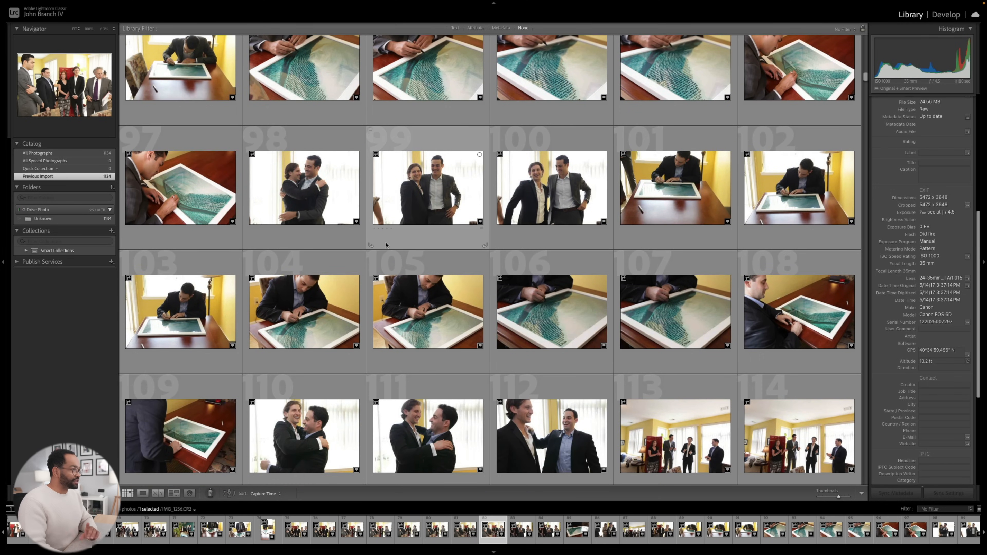
double_click(523, 198)
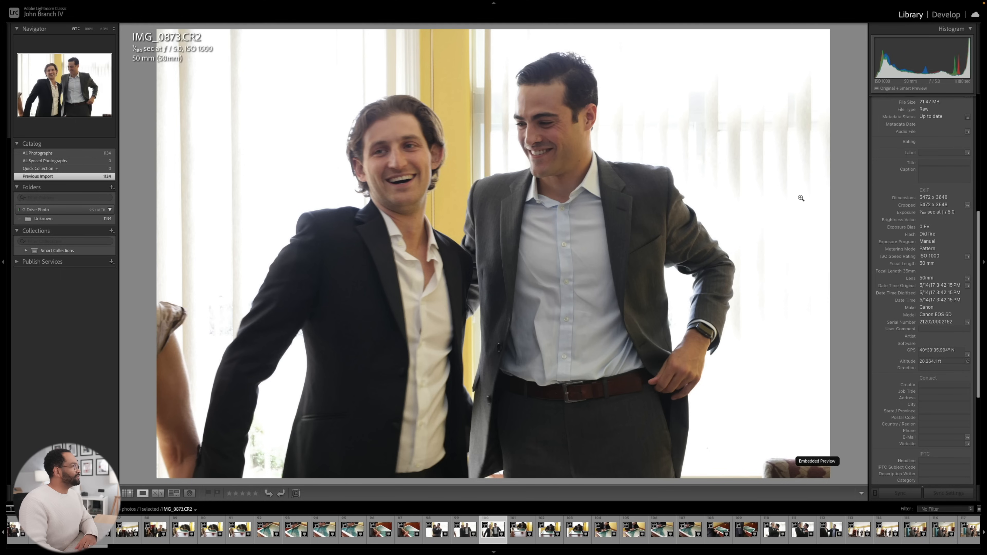
click(424, 148)
drag(419, 155, 463, 152)
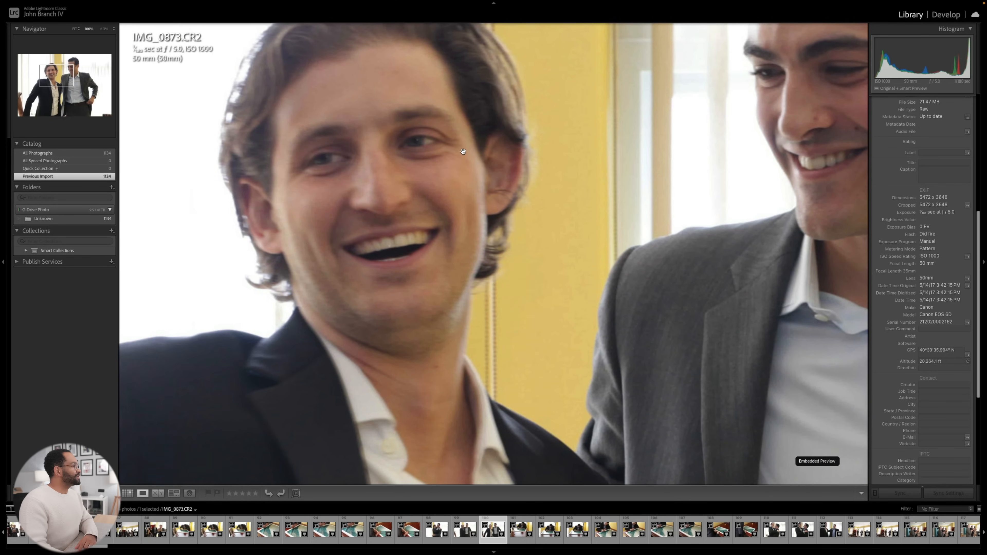
click(508, 175)
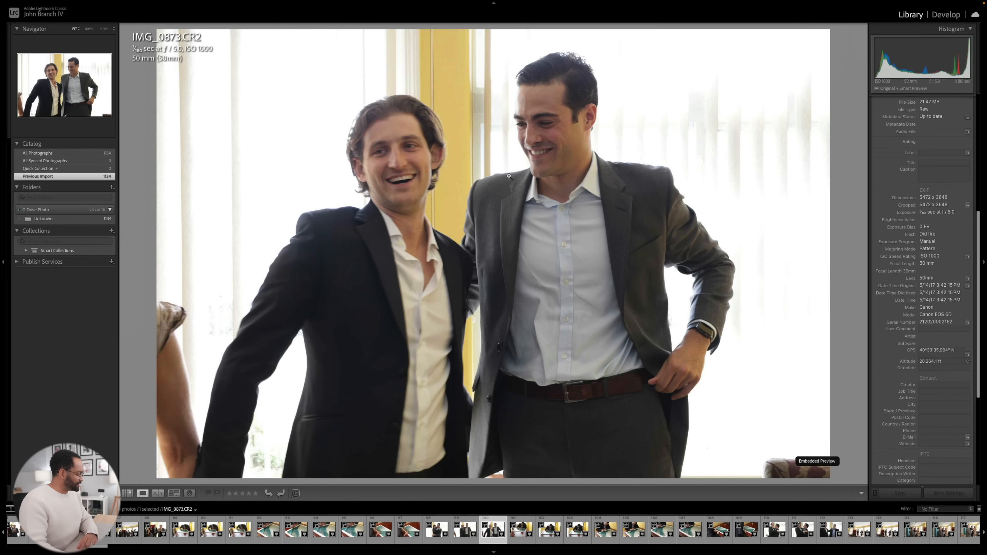
key(g)
- Open the outdoor group photo IMG_1290.CR2 in the Develop module and apply the [GFX] Color [JBIV] preset
scroll(450, 163, down, 6)
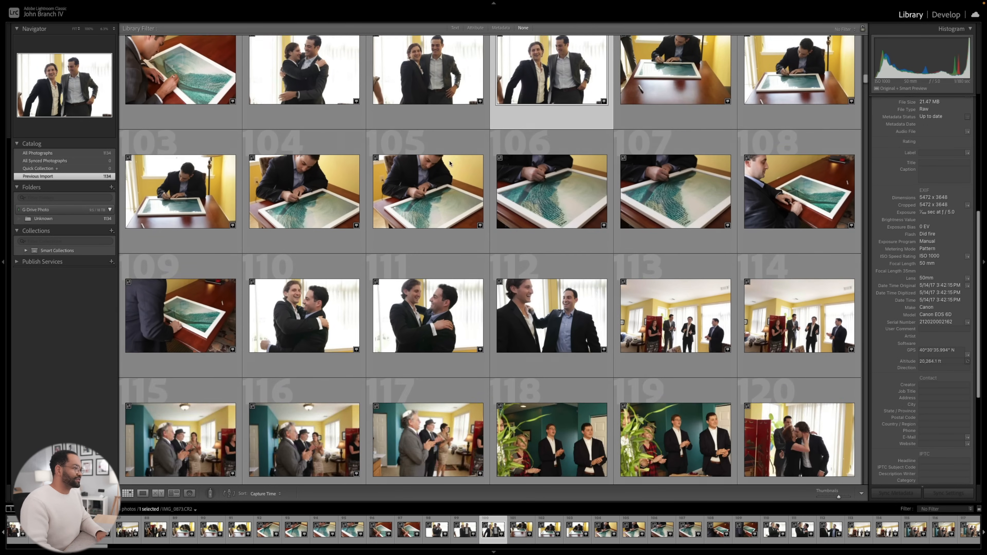
scroll(449, 163, down, 15)
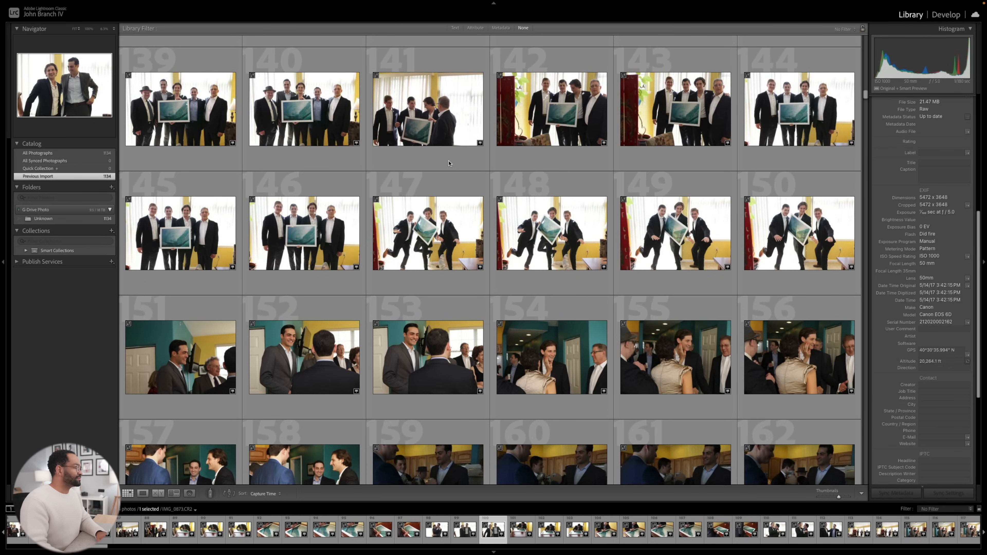
scroll(449, 163, down, 5)
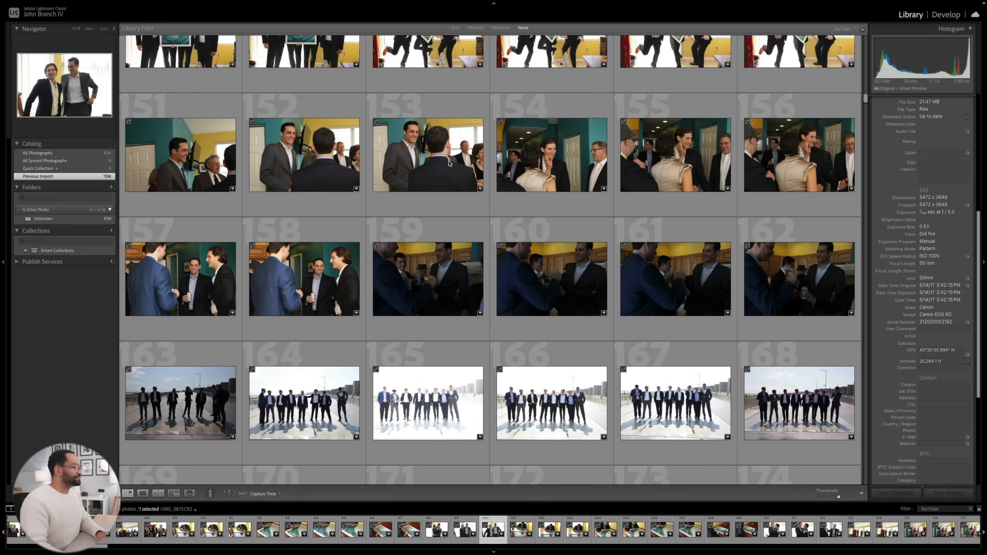
scroll(449, 162, down, 1)
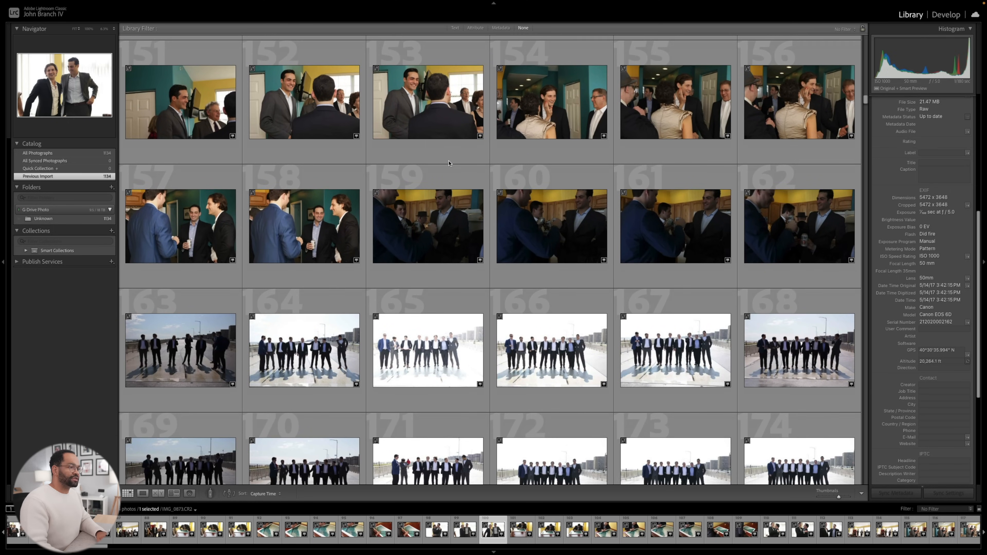
scroll(449, 163, down, 4)
scroll(448, 163, down, 1)
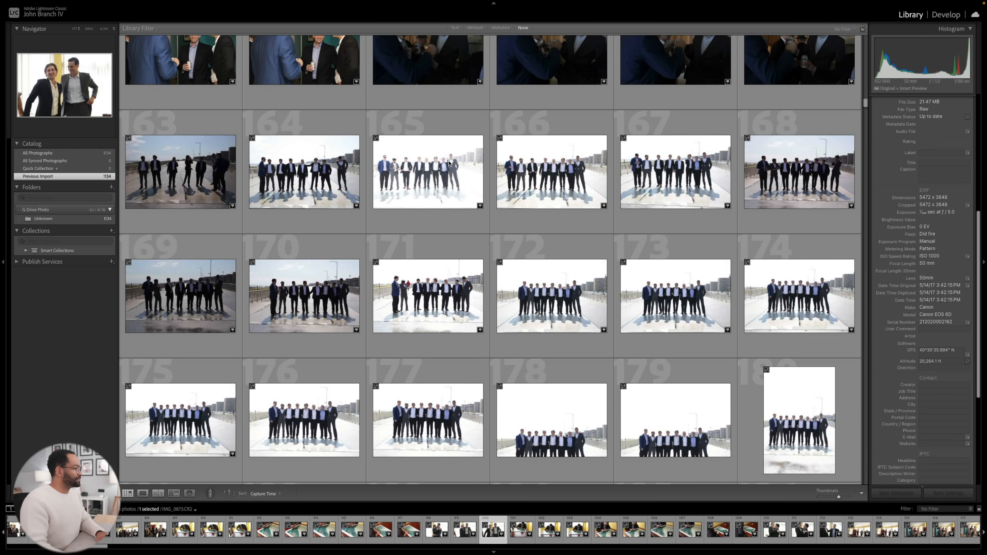
scroll(448, 163, down, 1)
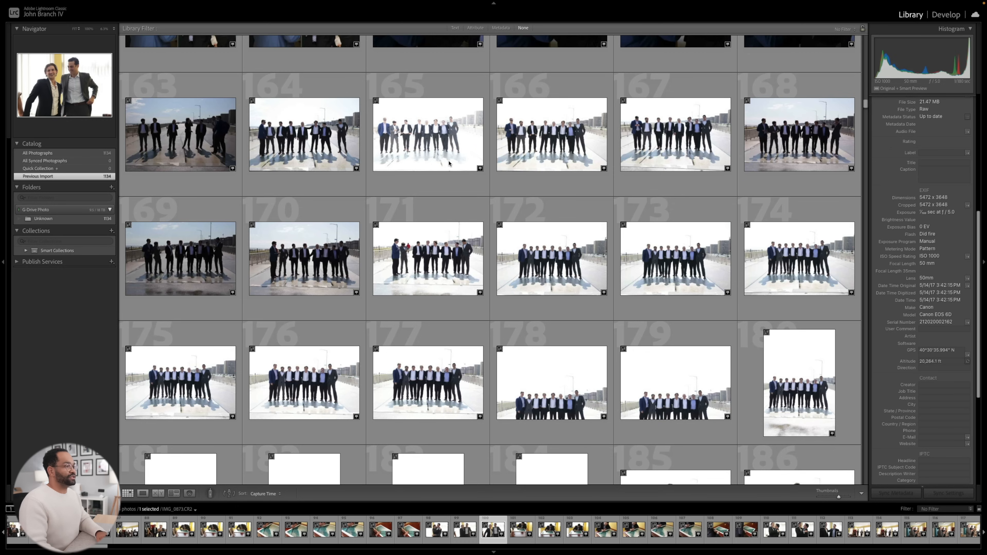
click(559, 255)
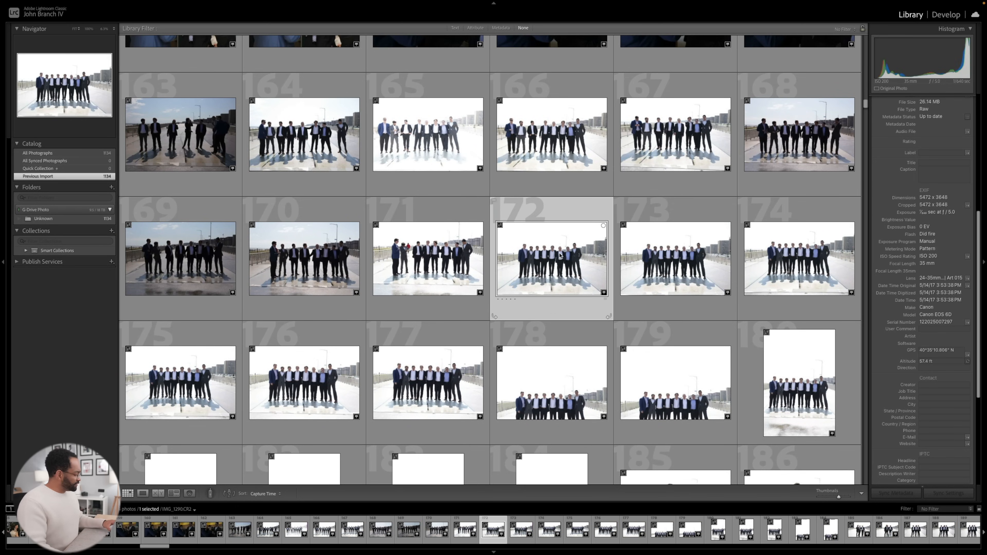
key(d)
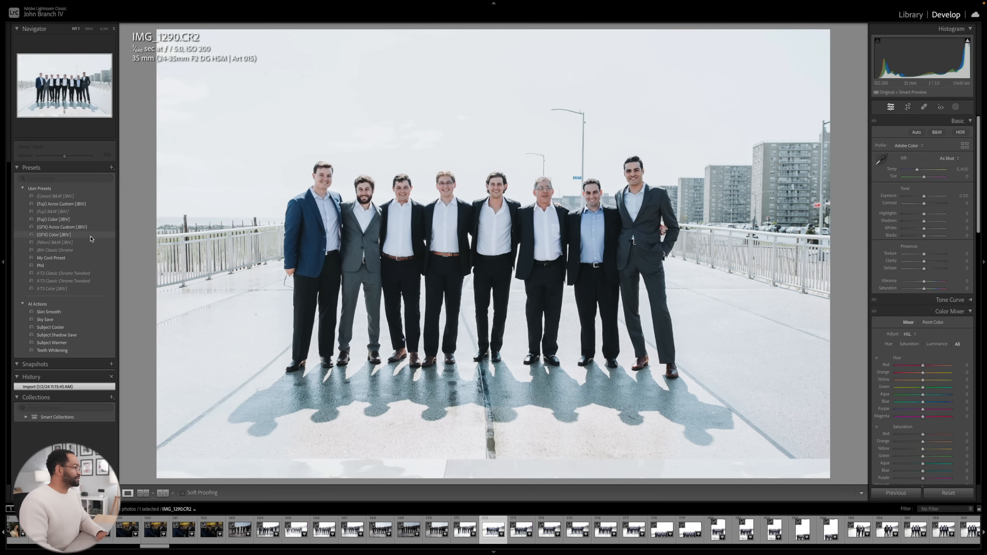
click(90, 236)
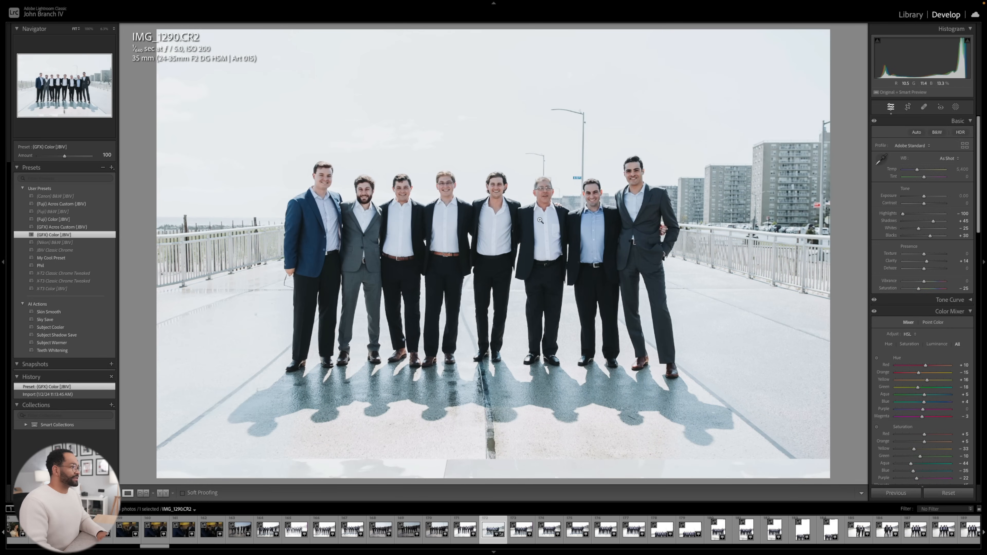
- Set the outdoor group photo's Exposure to -0.90 and examine the faces and sky up close
drag(924, 195, 919, 197)
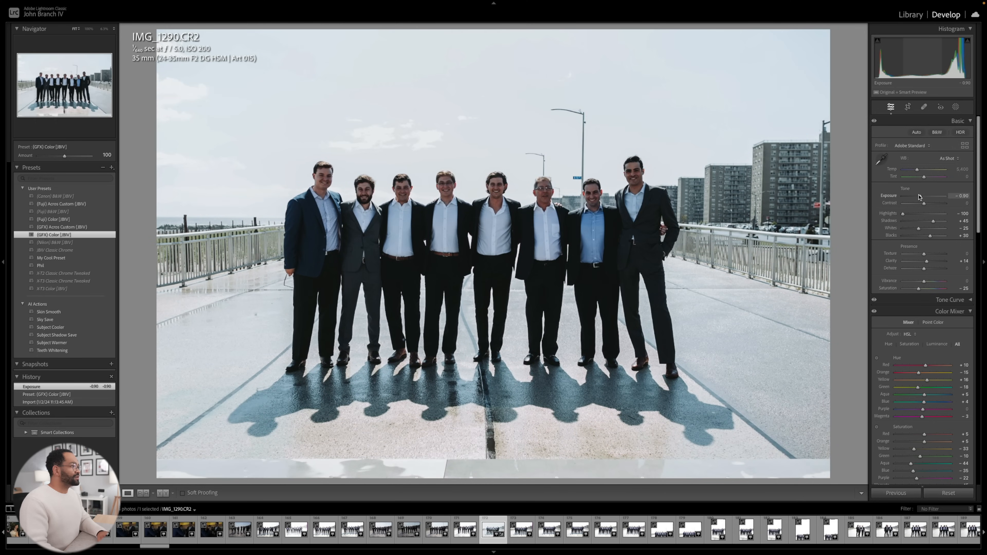
click(381, 154)
drag(399, 139, 403, 161)
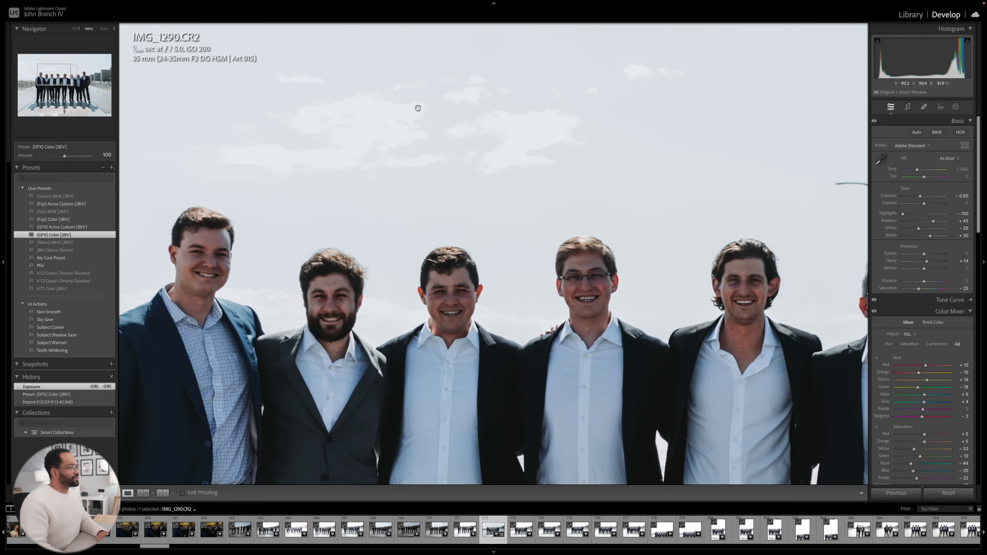
click(337, 132)
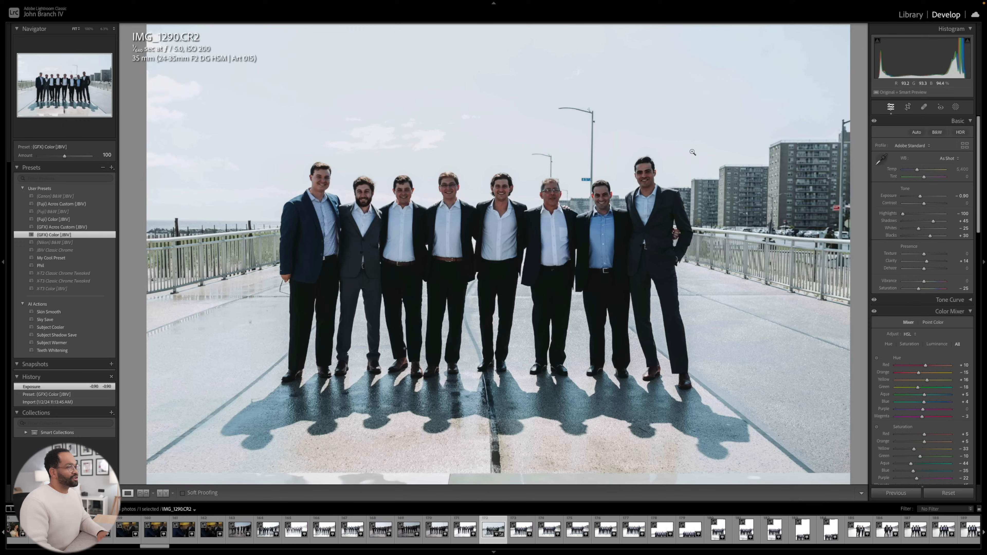
- Try an Exposure of -2.10 on the outdoor group photo, examine the clouds up close, and reset the Exposure
drag(920, 196, 909, 197)
click(371, 131)
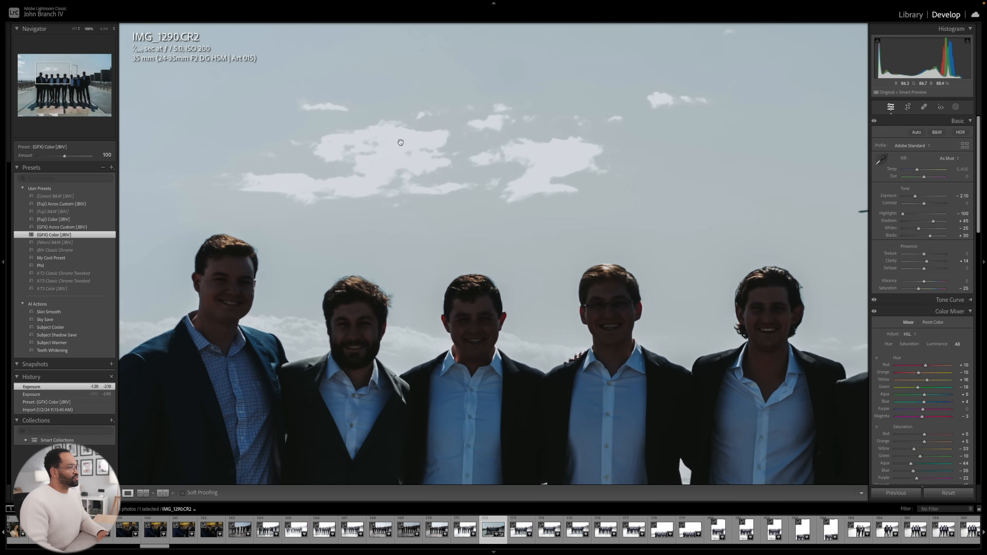
click(398, 176)
double_click(924, 197)
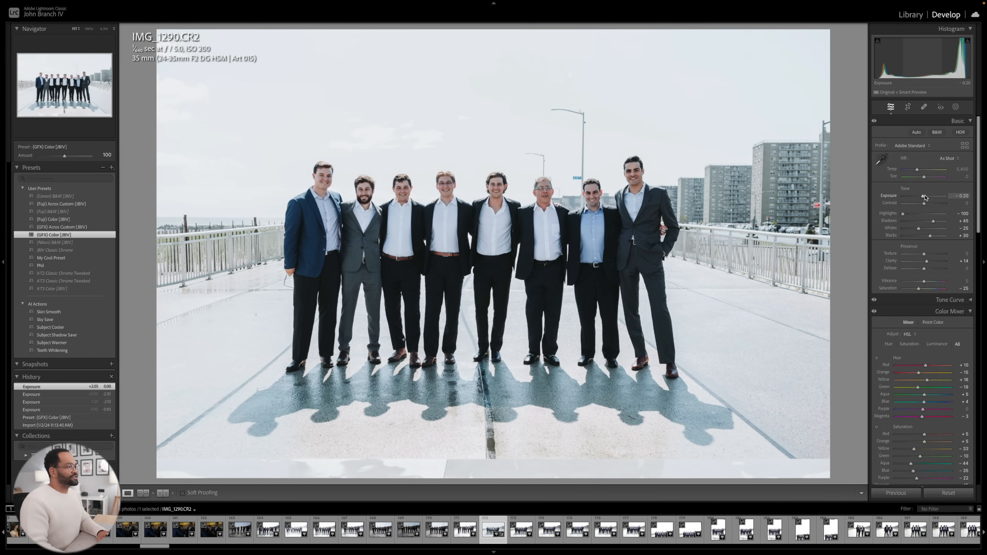
- Level the group photo with Upright perspective correction, and set its Exposure to -0.60 and Shadows to +30
scroll(921, 233, down, 15)
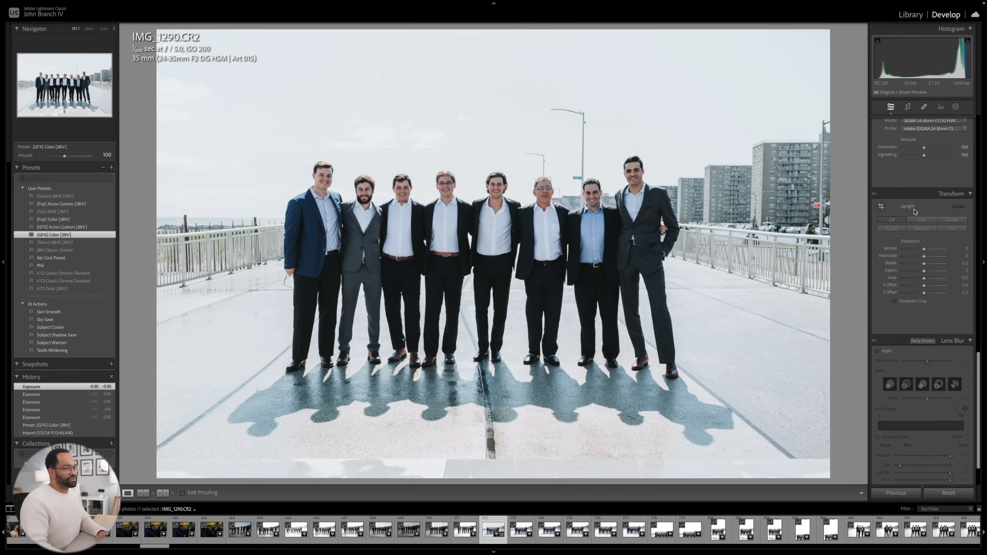
click(891, 182)
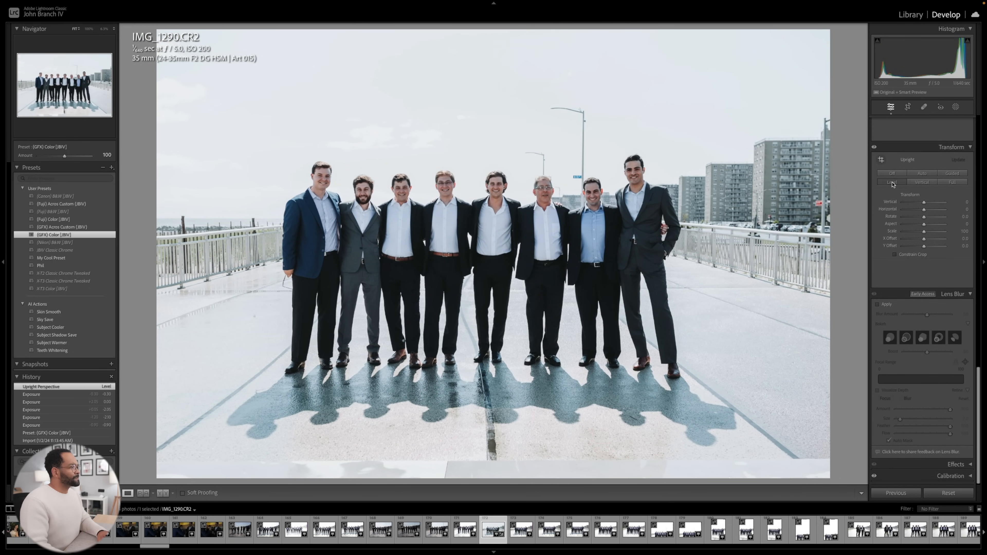
scroll(909, 191, up, 15)
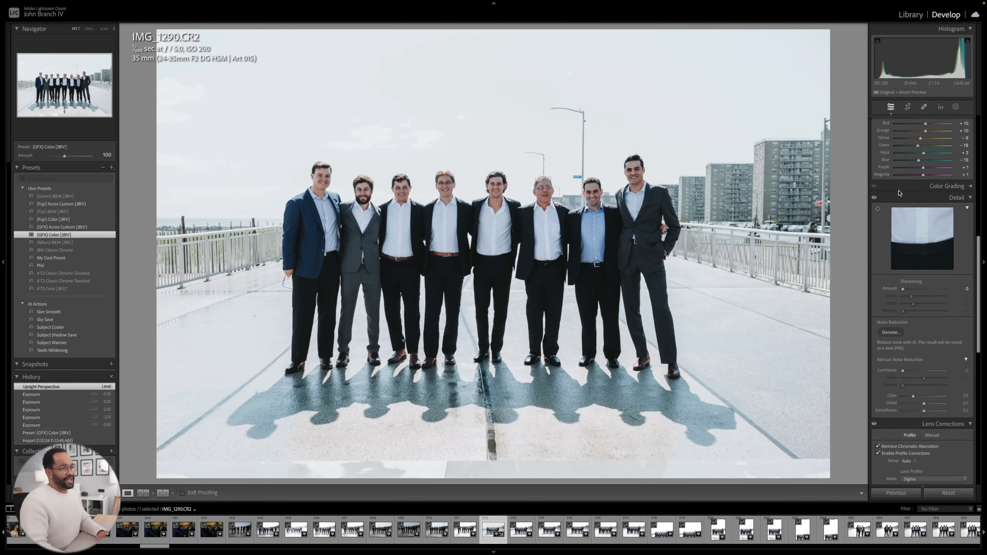
drag(922, 186, 922, 187)
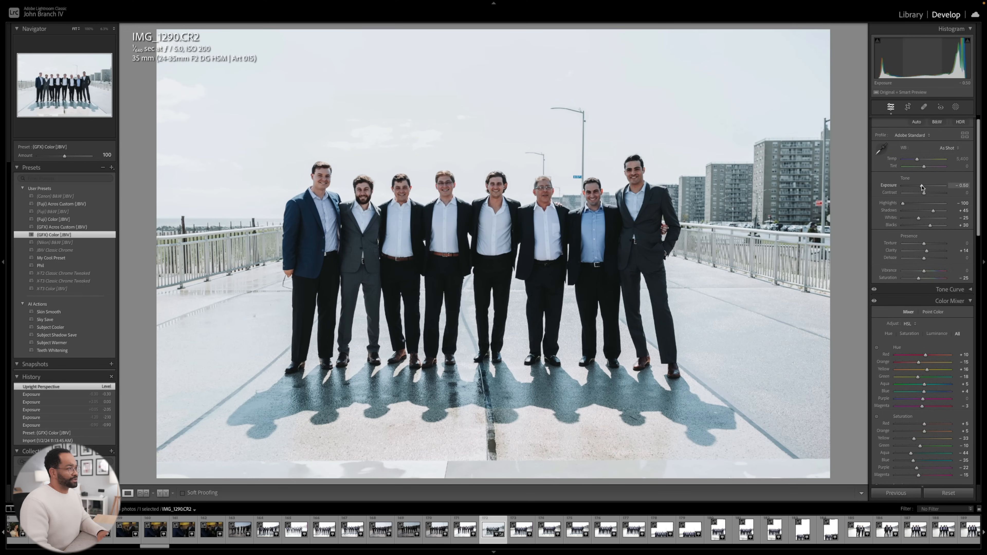
key(Down)
key(Down)
key(Up)
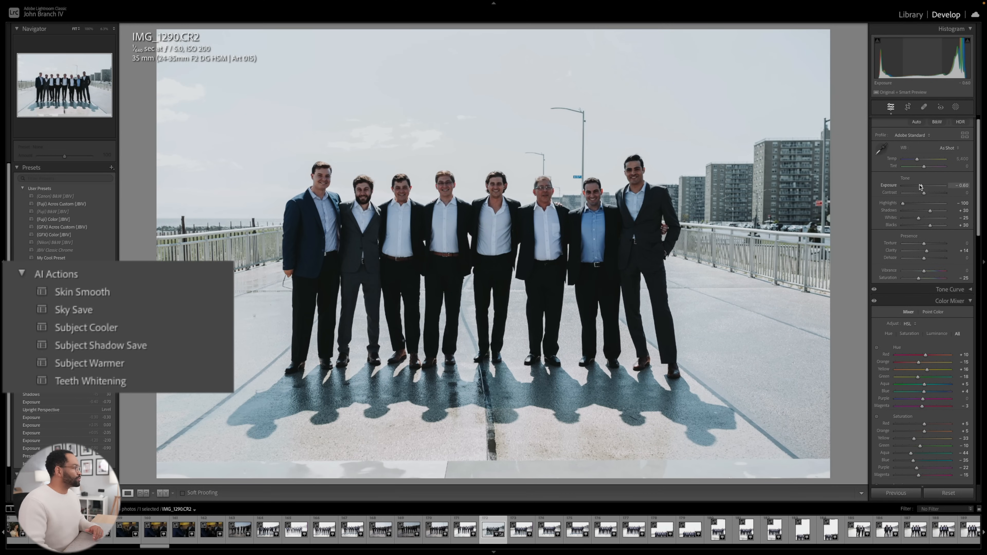
- Apply the Subject Shadow Save AI preset to the group photo, and set Exposure to -1.10 and Shadows to +35
click(184, 346)
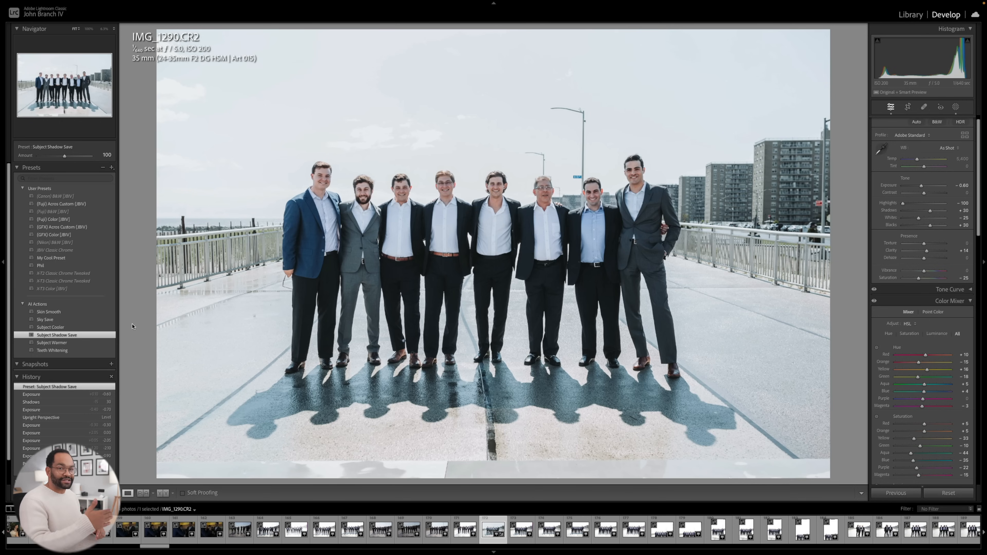
drag(921, 186, 927, 210)
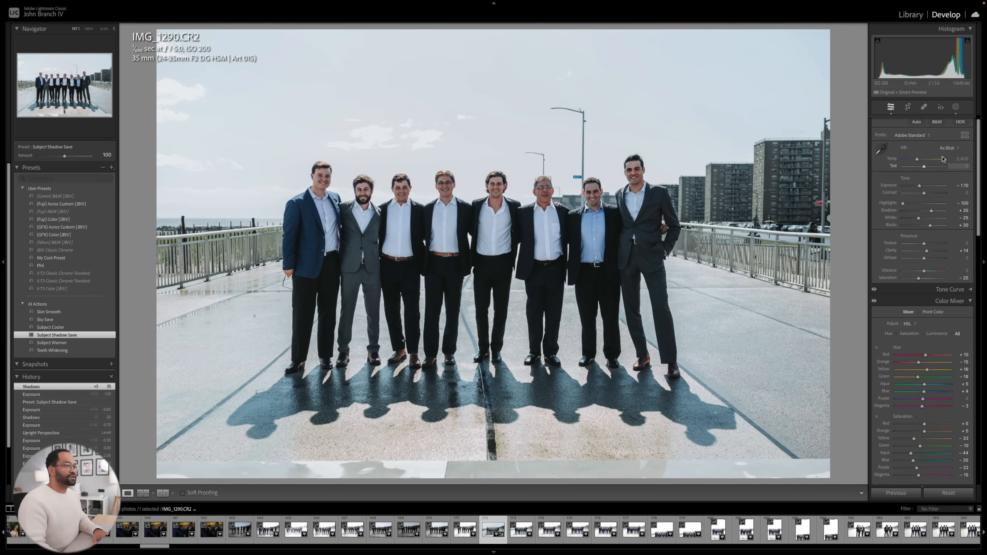
- Compare the group photo with Mask 1 hidden and shown, and examine the area its overlay covers
click(956, 107)
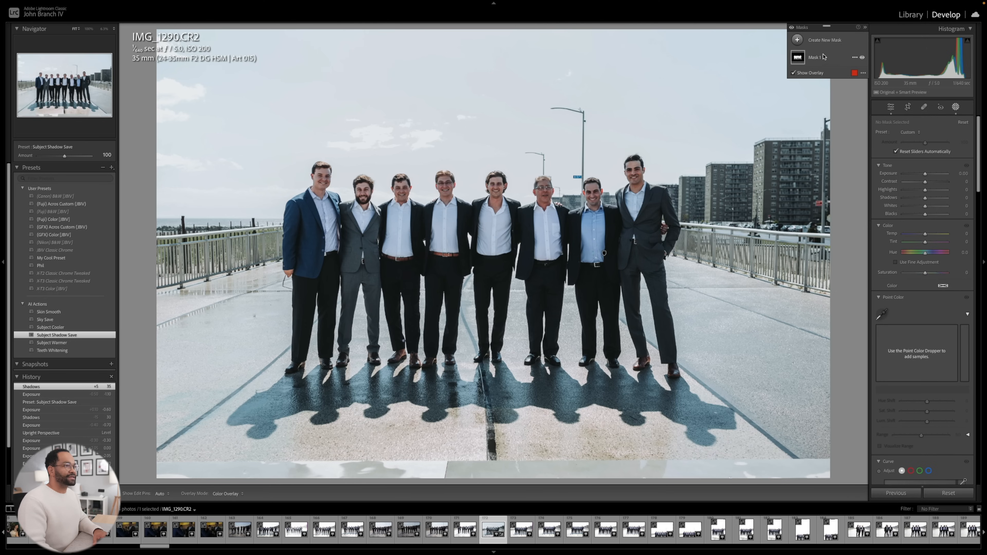
click(862, 58)
click(862, 57)
click(862, 57)
click(862, 57)
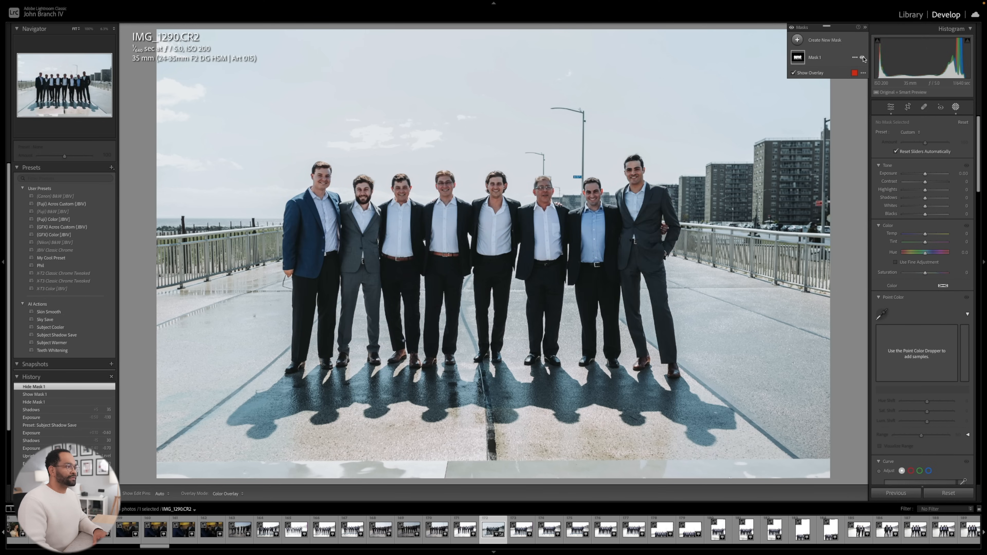
click(838, 59)
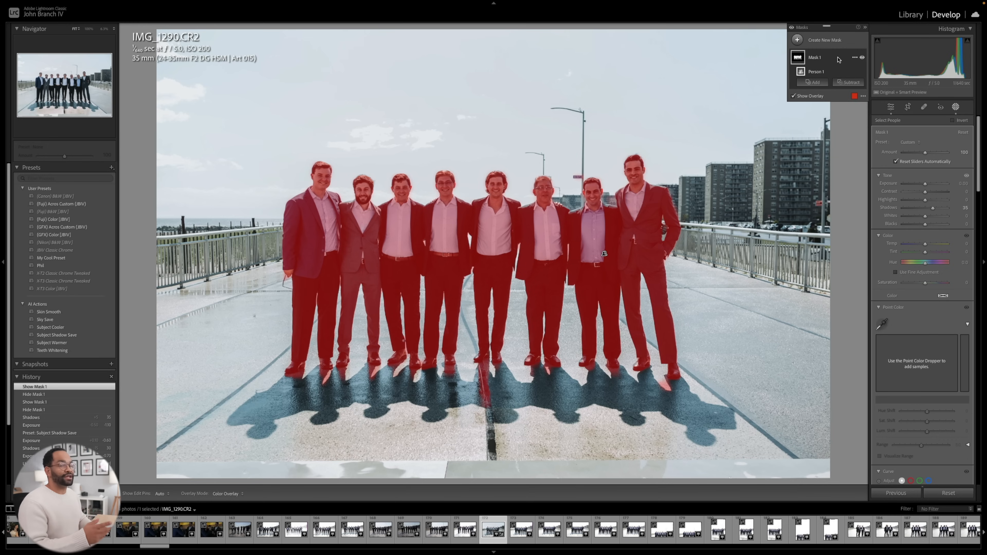
key(o)
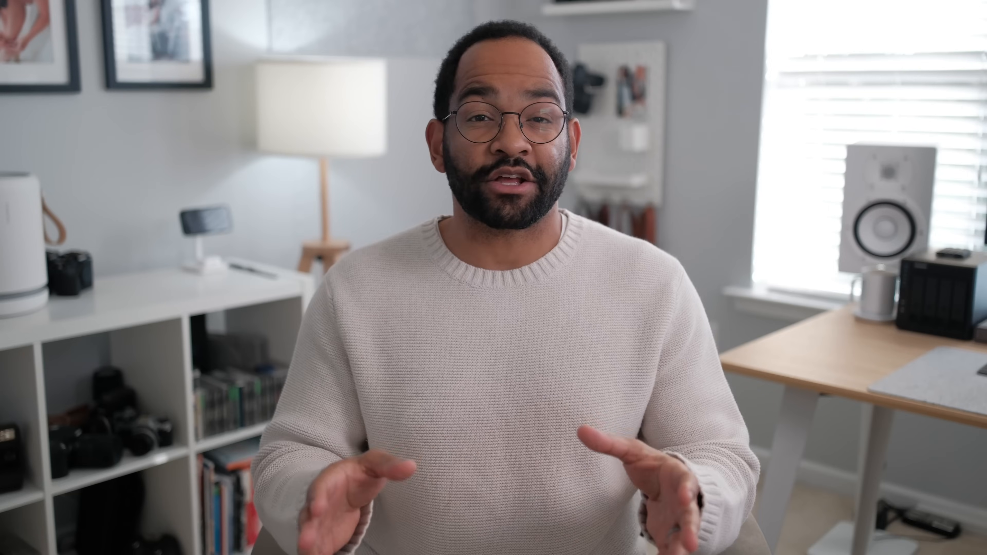
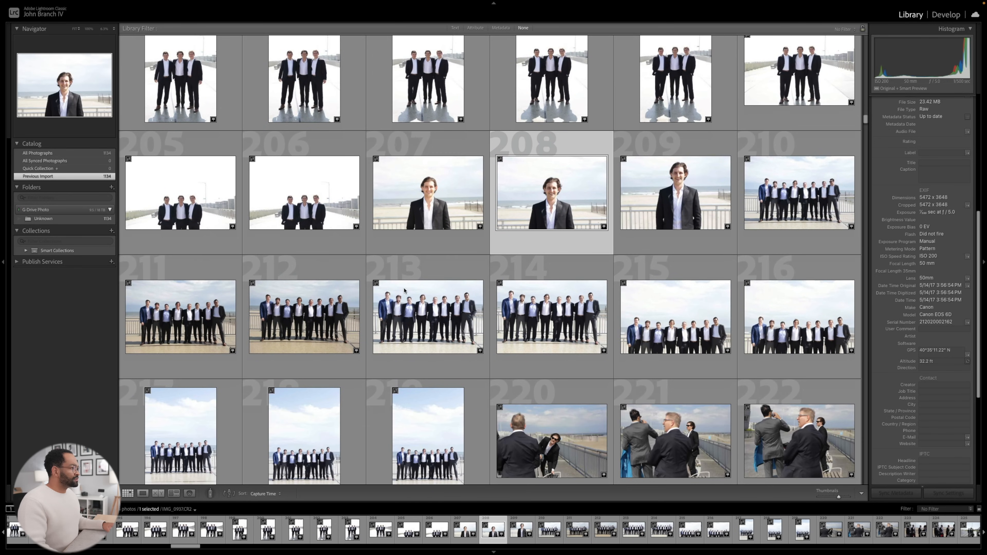
- View the beachside group photo IMG_1306.CR2 at full size and return to the grid
scroll(546, 294, down, 1)
double_click(337, 292)
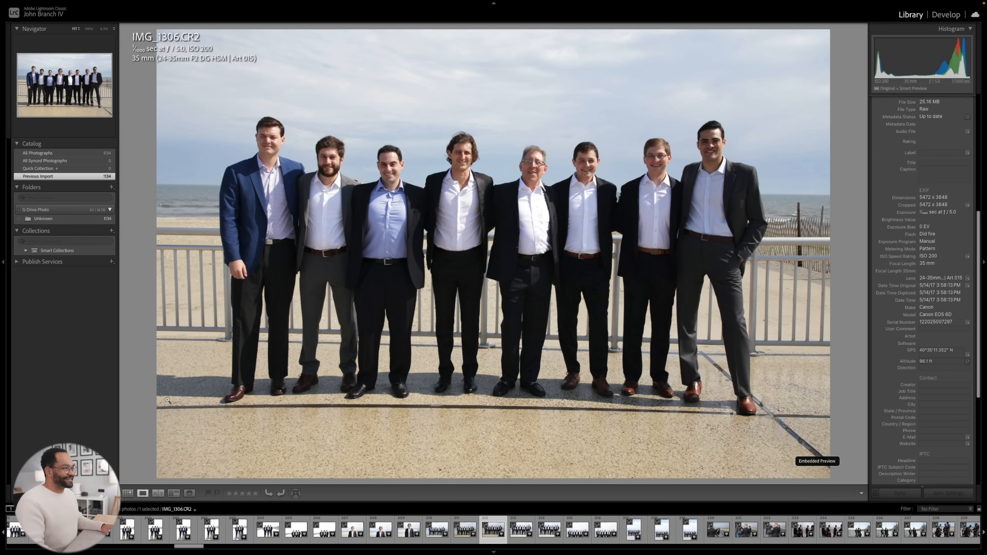
key(g)
- Browse the group shots, view the photo of three men, IMG_0924.CR2, at full size, and return to the grid
scroll(167, 401, down, 3)
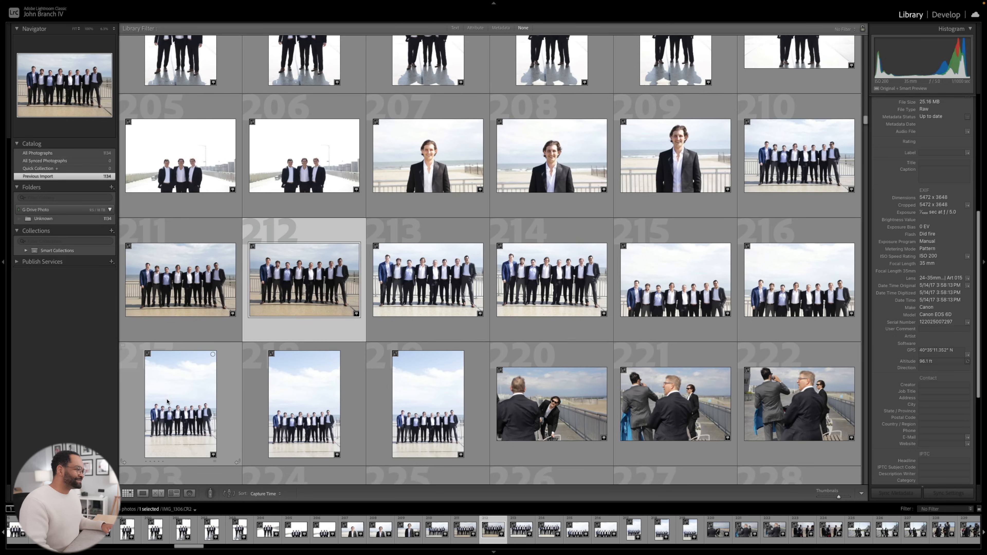
scroll(167, 401, down, 2)
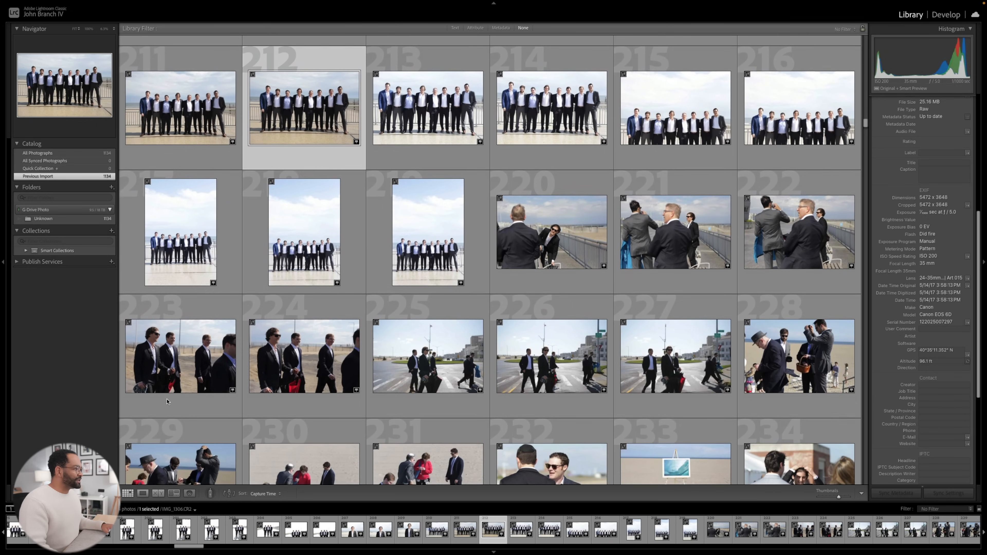
scroll(167, 402, up, 4)
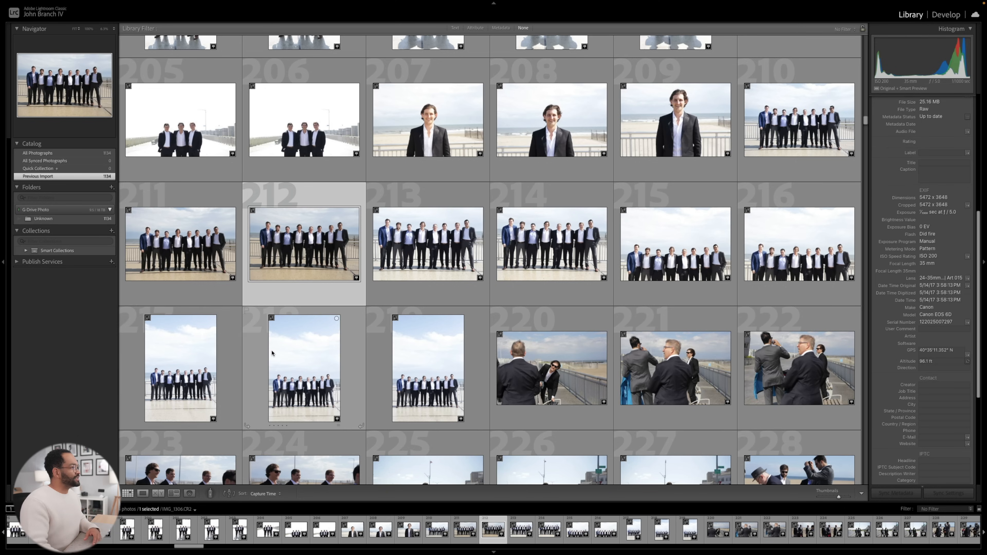
scroll(273, 354, up, 5)
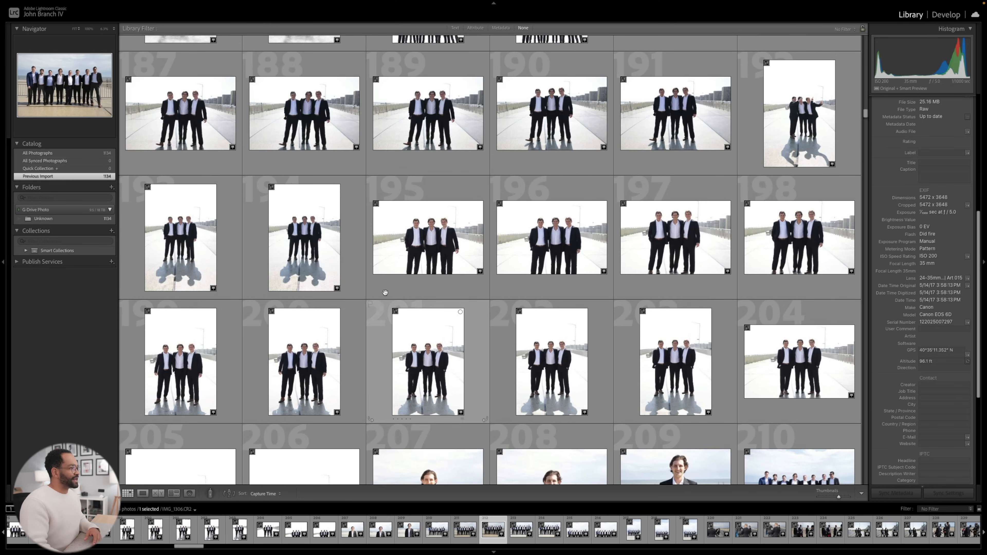
double_click(446, 254)
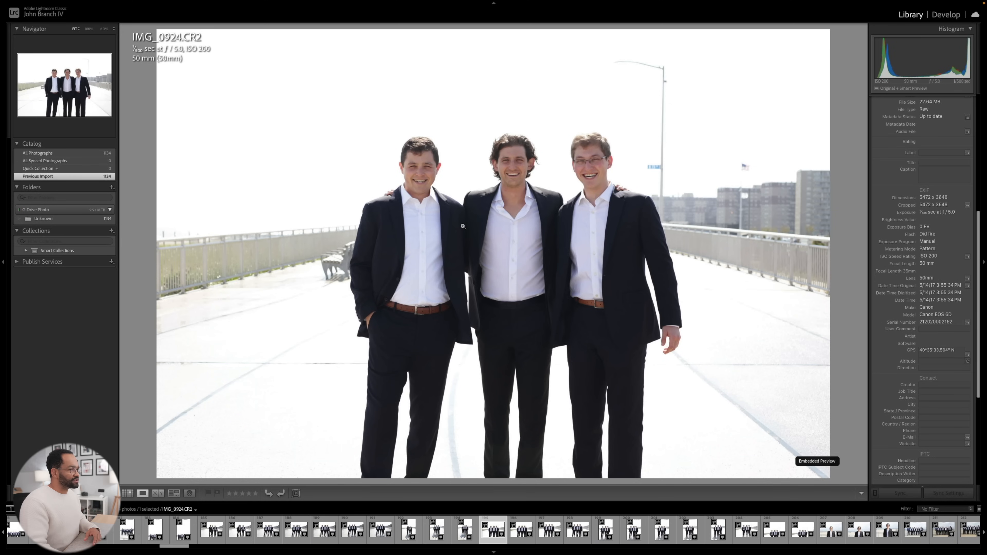
key(g)
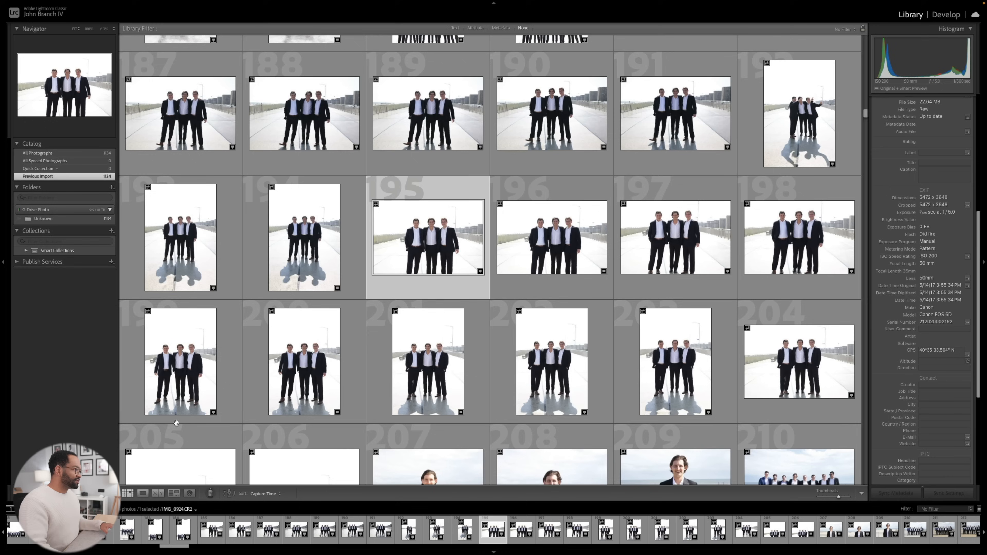
- Look through the grid to the guest arrivals, view IMG_1315.CR2 at full size, and return to the grid
scroll(186, 419, up, 5)
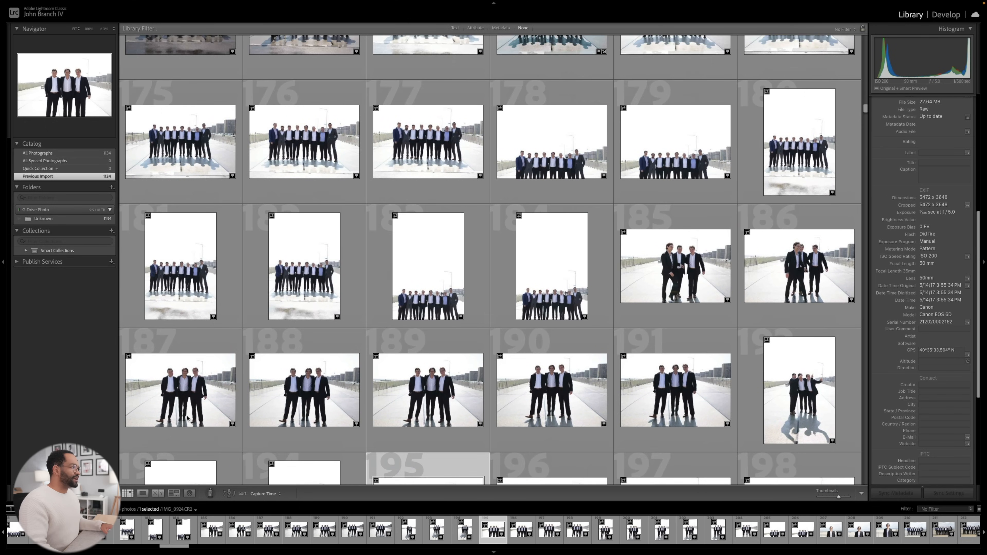
scroll(527, 283, down, 4)
scroll(527, 284, down, 7)
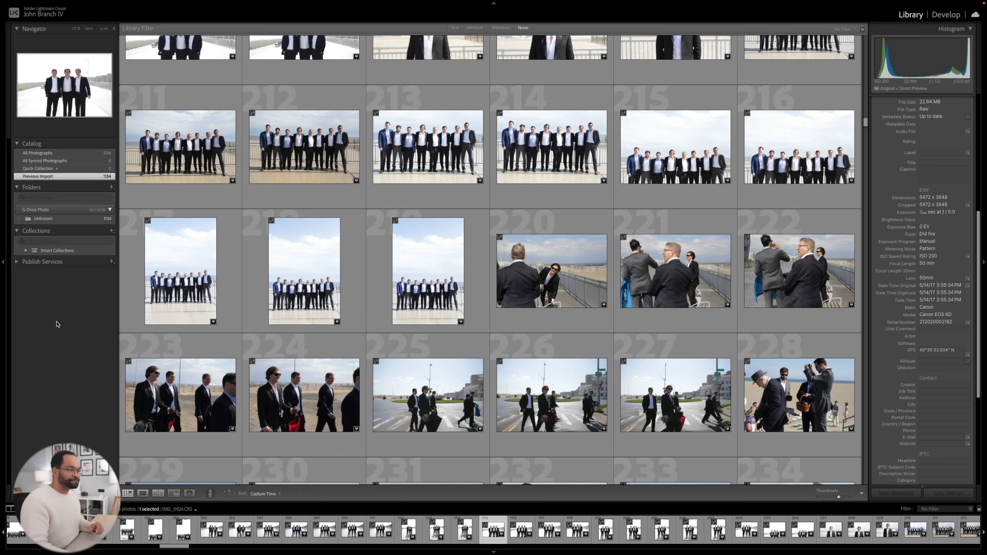
scroll(171, 269, down, 5)
scroll(171, 270, up, 1)
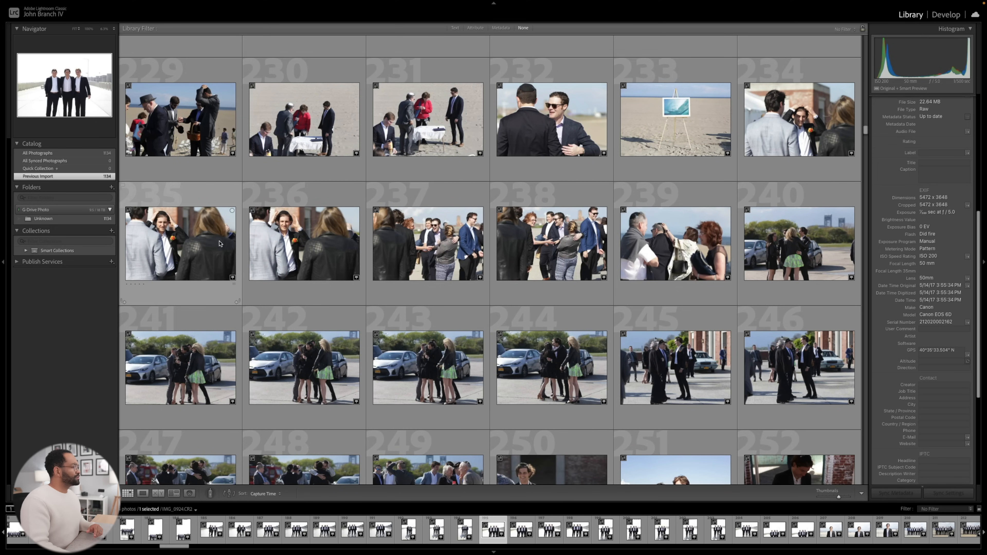
double_click(276, 240)
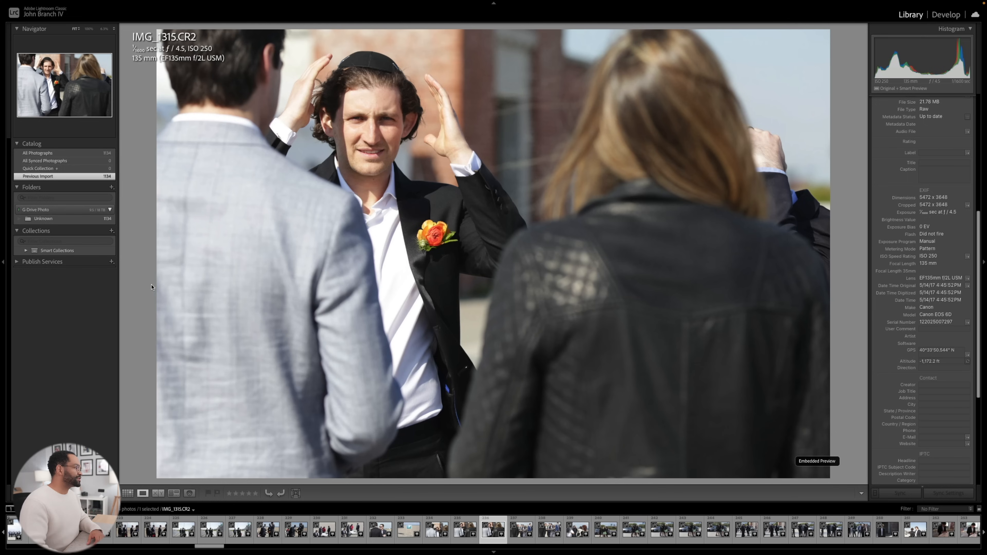
click(128, 493)
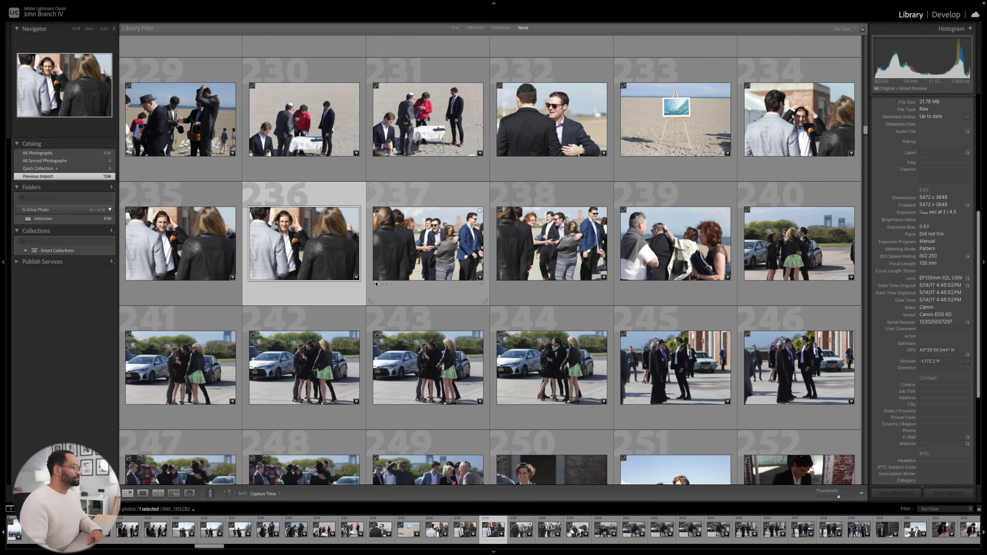
- View the portrait of the smiling man in front of the brick wall, IMG_1329.CR2, and return to the grid
scroll(376, 283, down, 5)
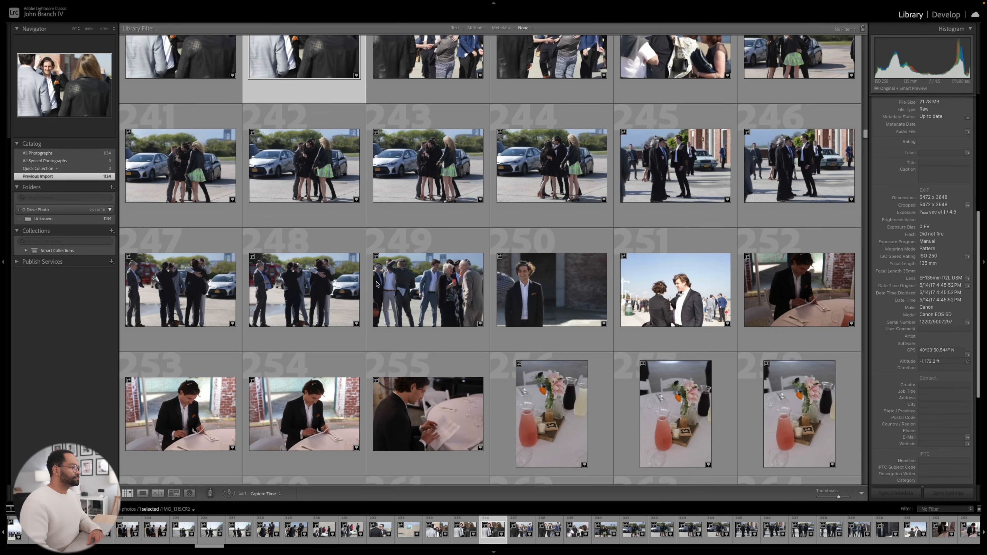
double_click(532, 292)
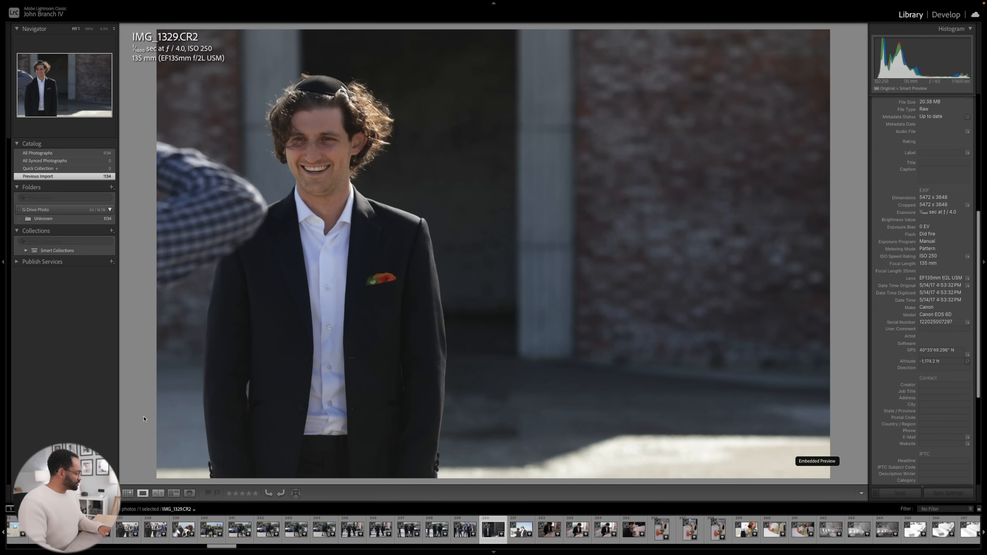
key(g)
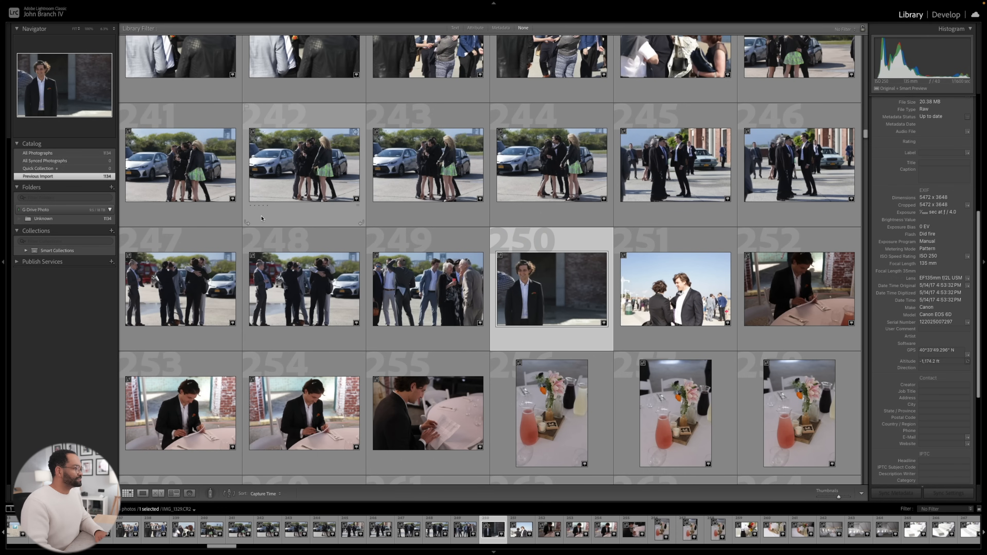
- Look through the grid to the reception details, view the window and place-card table photo IMG_1334.CR2 at full size, and return to the grid
scroll(261, 219, down, 2)
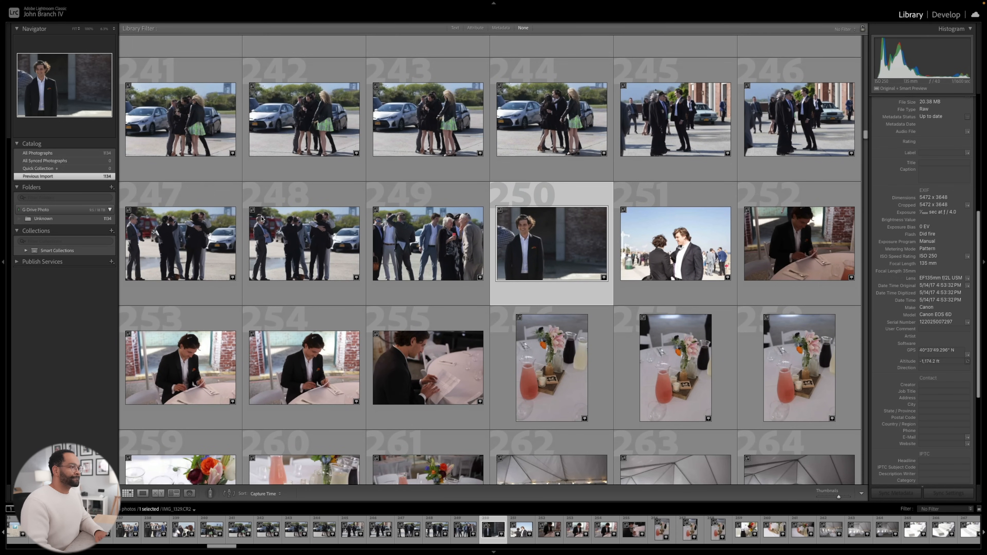
scroll(303, 302, down, 2)
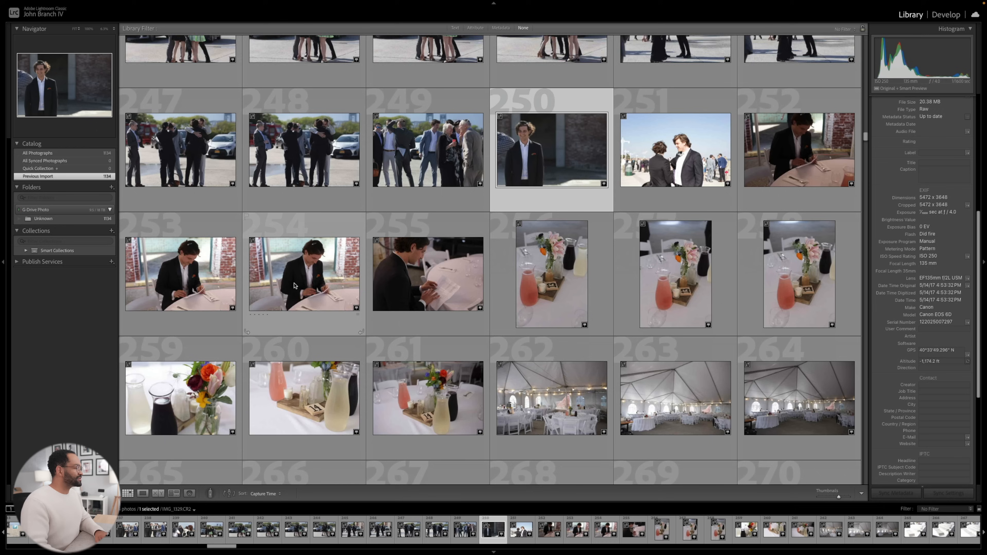
scroll(305, 255, down, 1)
scroll(305, 255, down, 3)
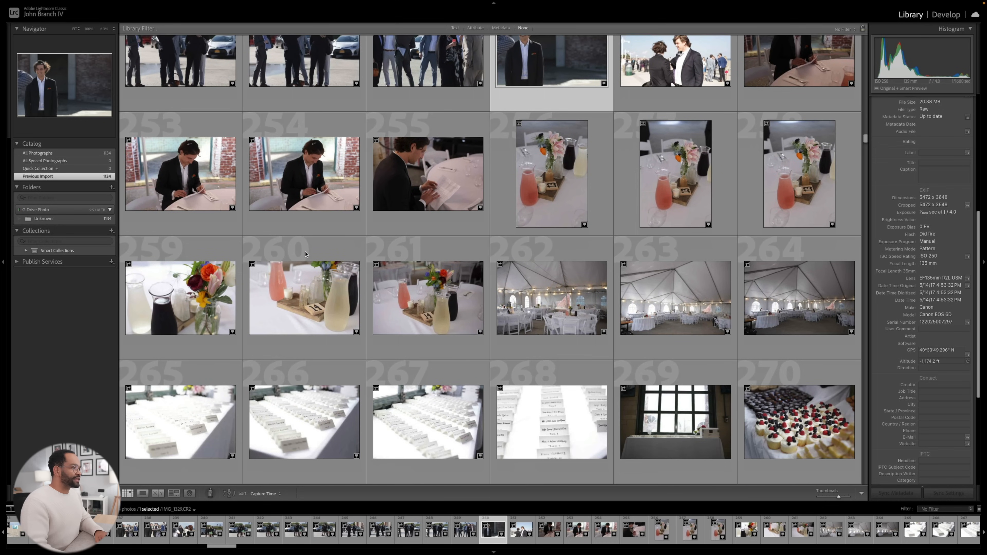
scroll(306, 253, down, 1)
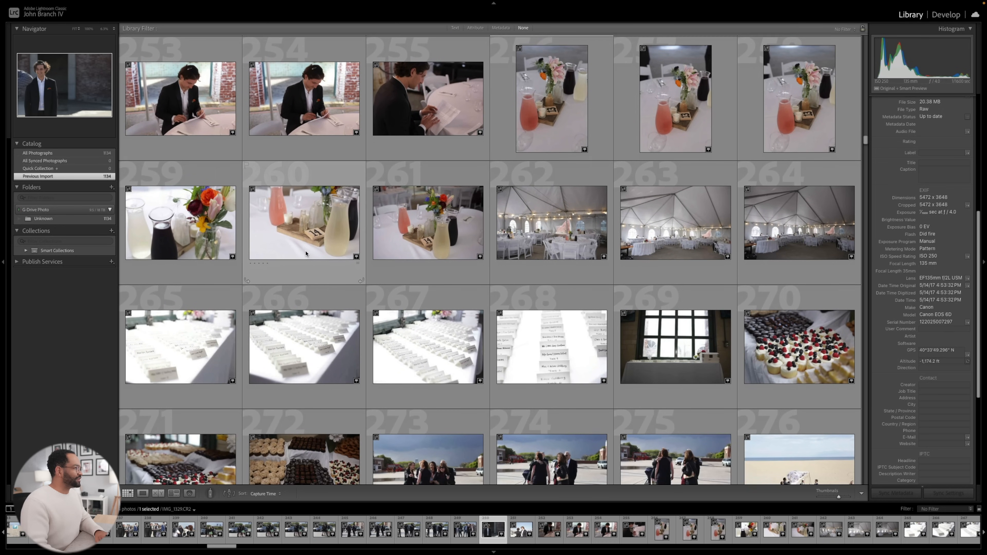
scroll(306, 253, down, 1)
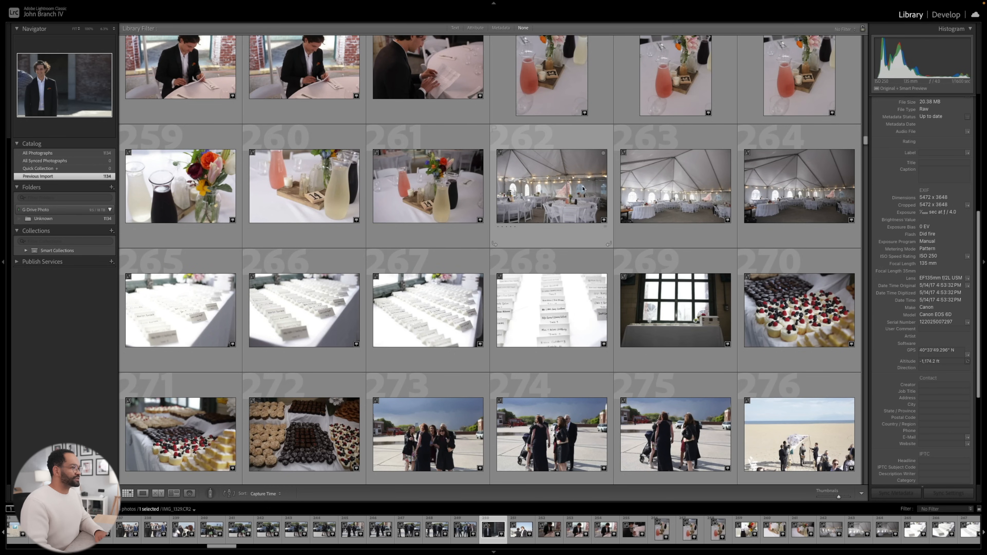
scroll(525, 229, down, 3)
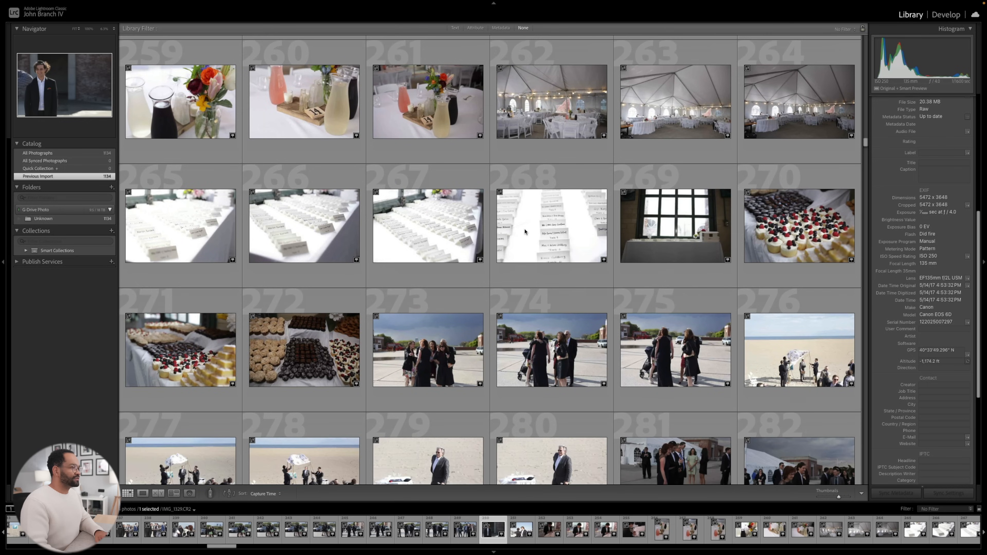
double_click(676, 235)
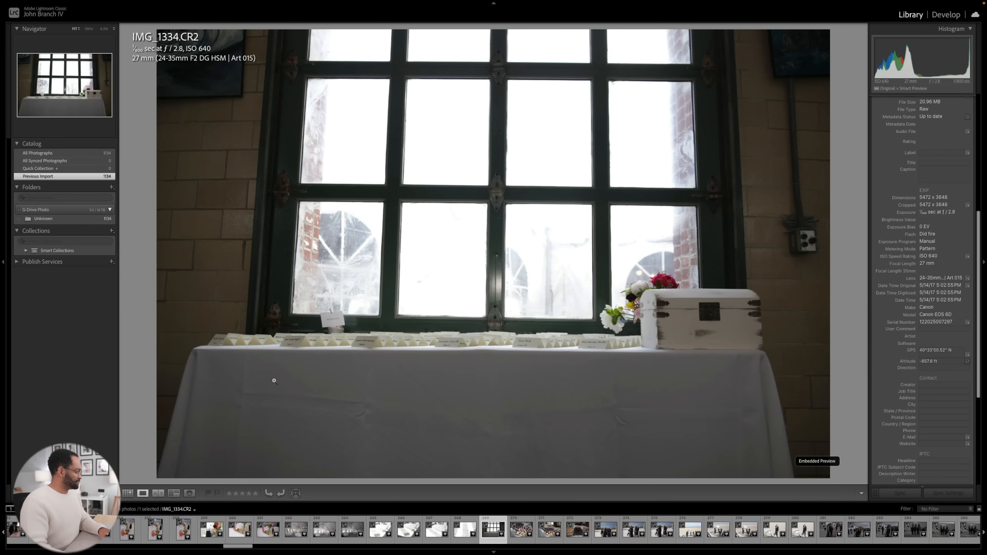
key(g)
- View the photo of the guests under the dark sky, IMG_0970.CR2, at full size and return to the grid
scroll(283, 321, down, 2)
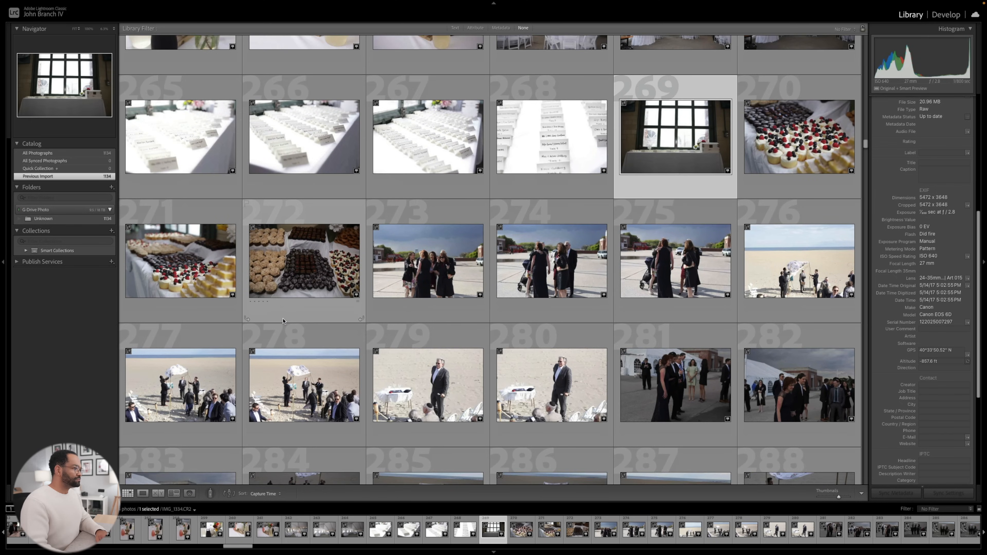
double_click(466, 265)
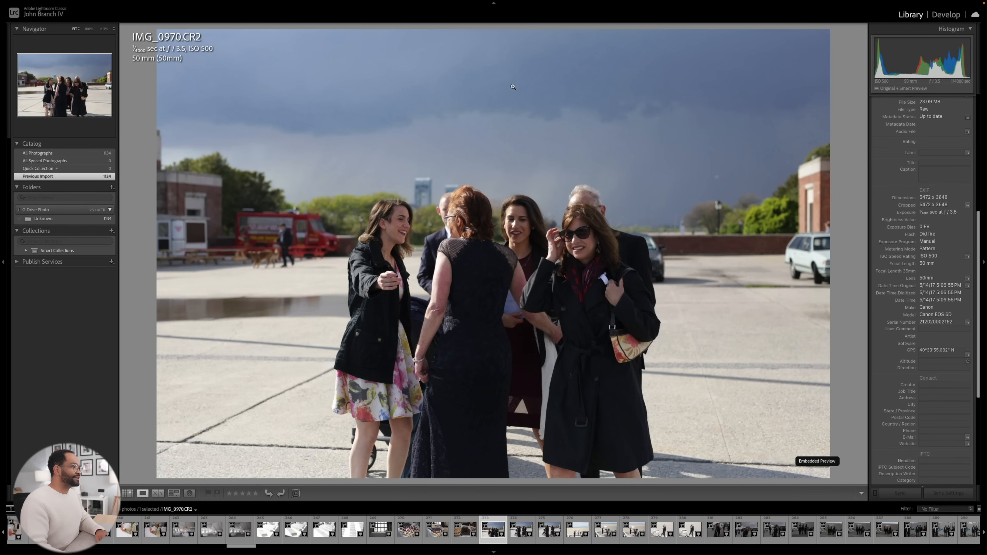
key(g)
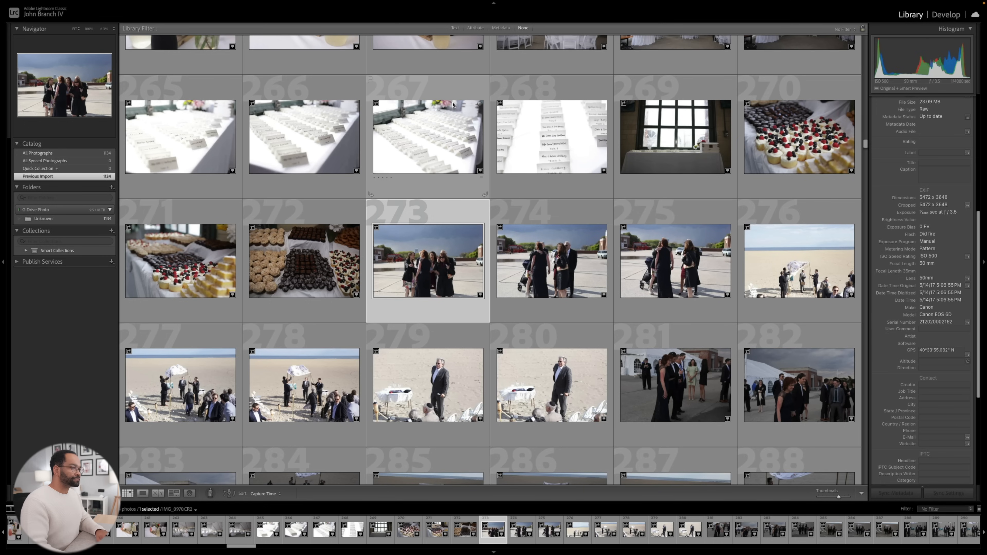
- Find the bride's arrival beside the white tent and compare the frames at full size from IMG_1343.CR2 to IMG_1346.CR2
scroll(451, 105, down, 2)
scroll(405, 190, down, 1)
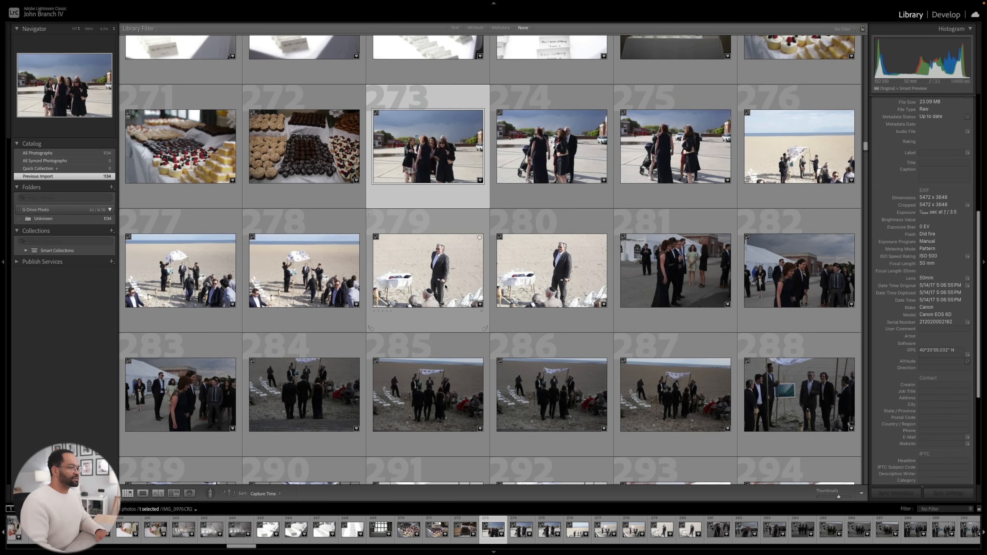
scroll(431, 335, down, 1)
scroll(432, 335, down, 2)
double_click(627, 348)
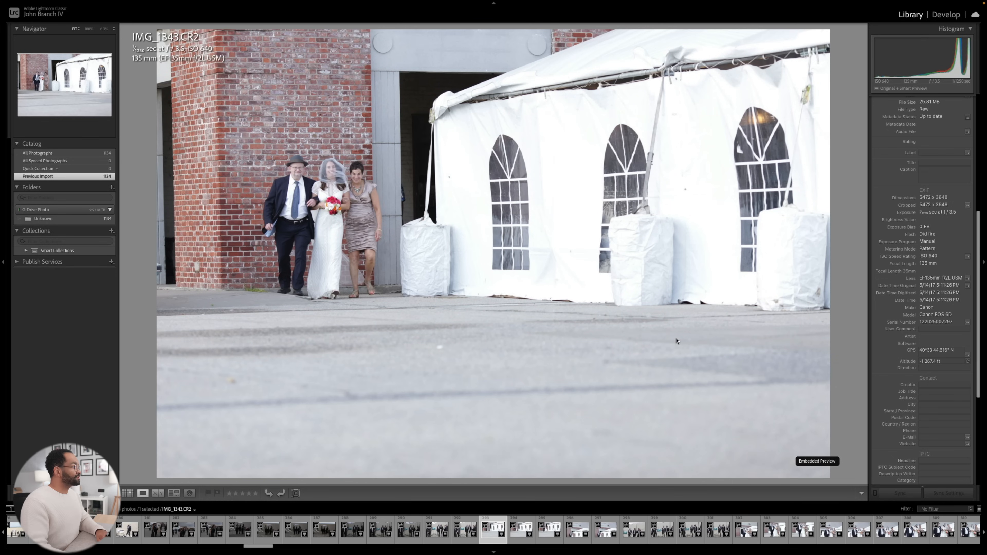
key(Right)
key(Right)
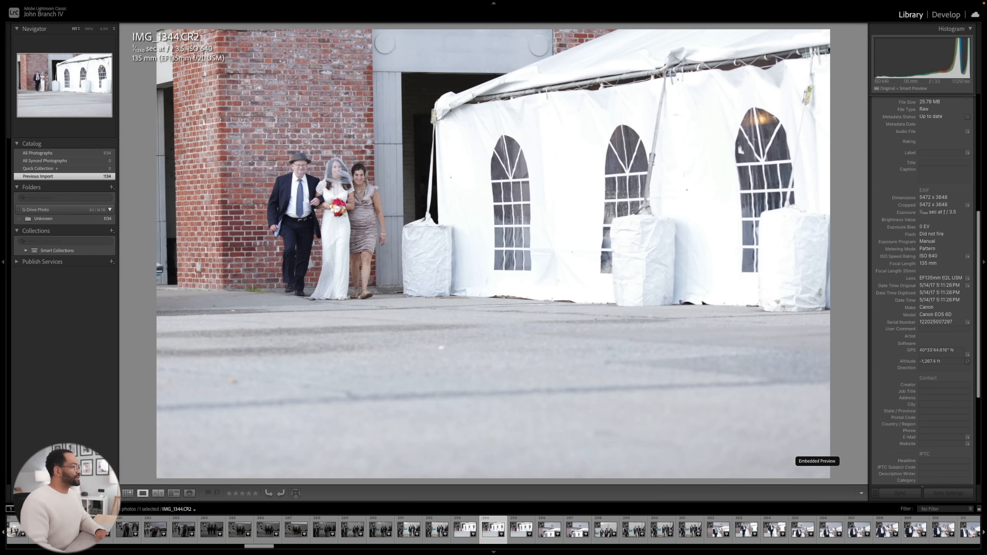
key(Right)
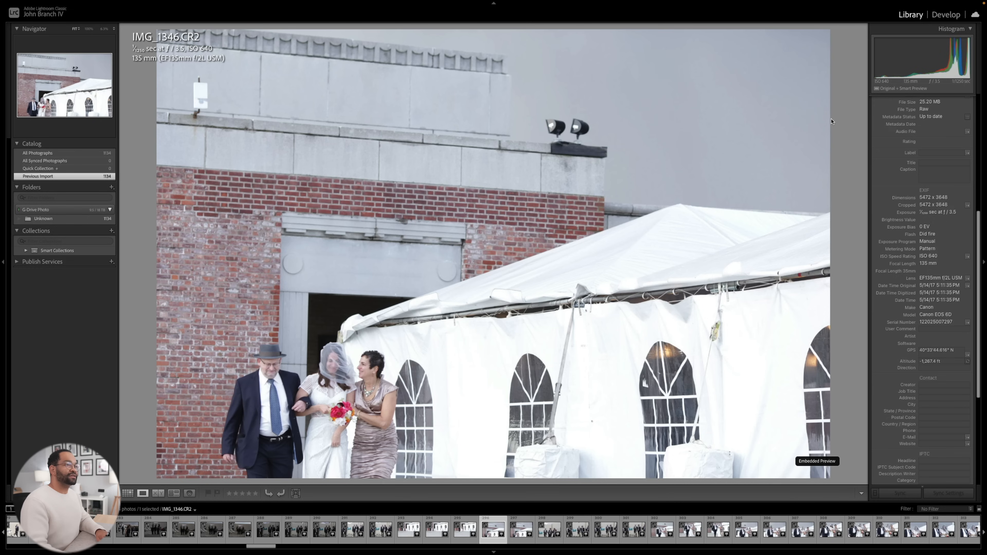
- Rate IMG_1346.CR2 five stars in Develop and straighten it with the Level Upright correction and a Rotate value of +0.8
click(941, 18)
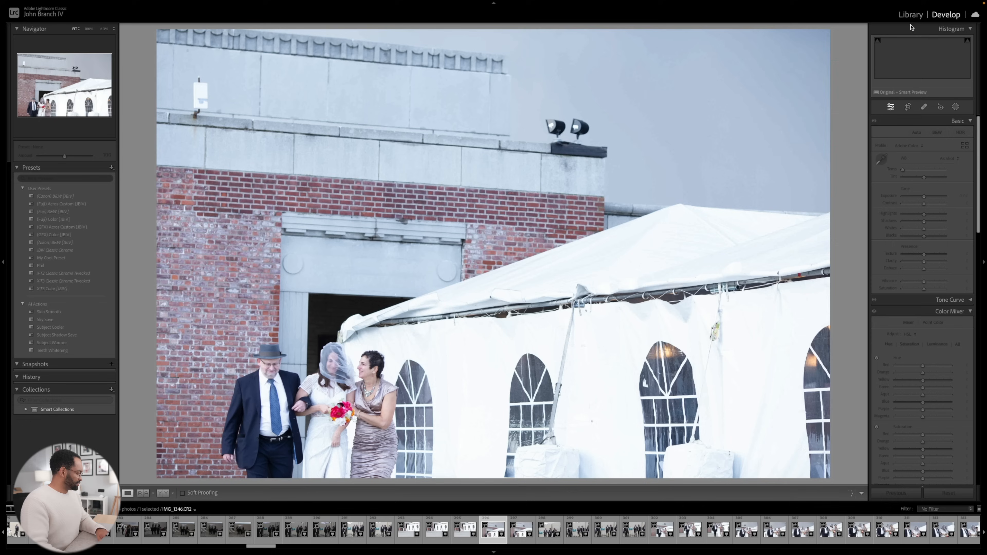
key(5)
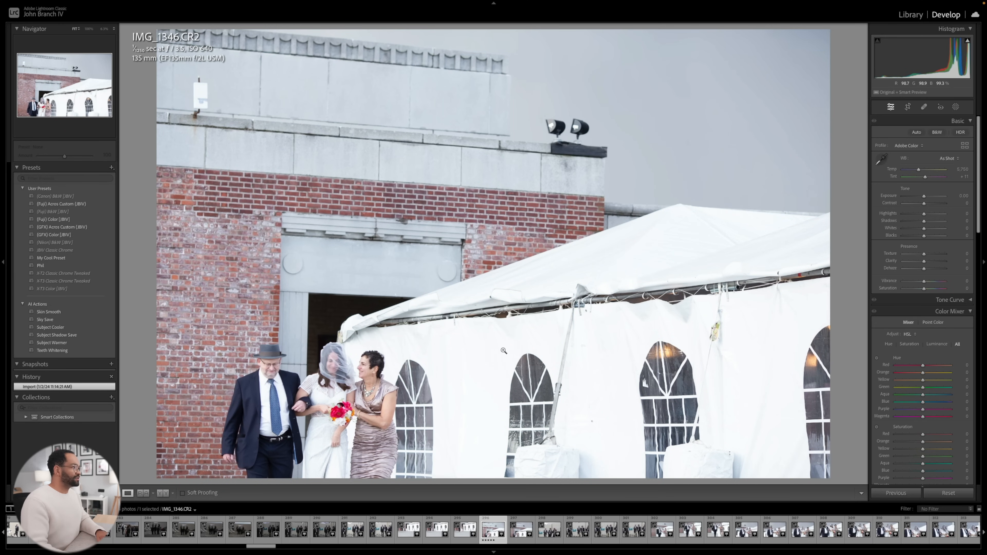
scroll(894, 278, down, 8)
scroll(894, 278, down, 10)
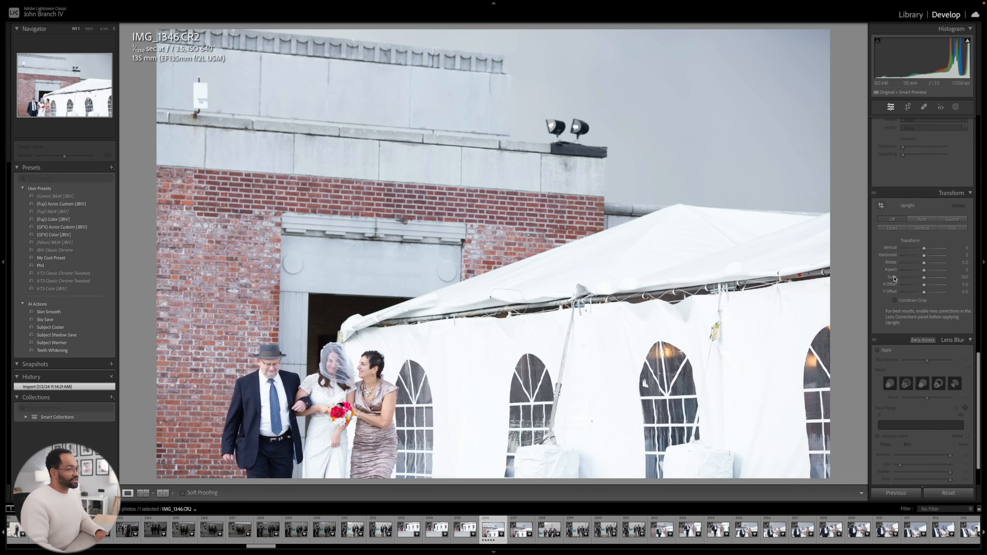
click(891, 228)
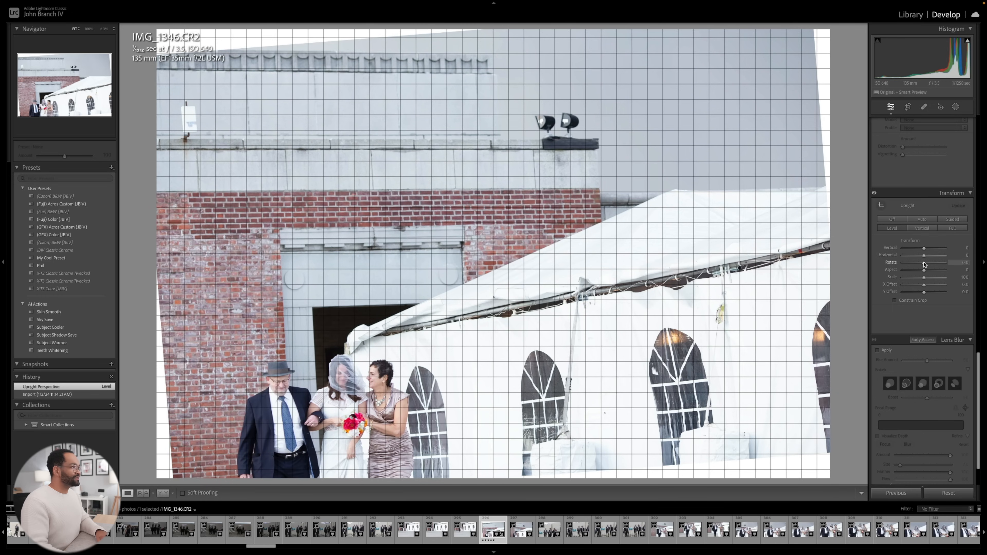
drag(924, 263, 924, 264)
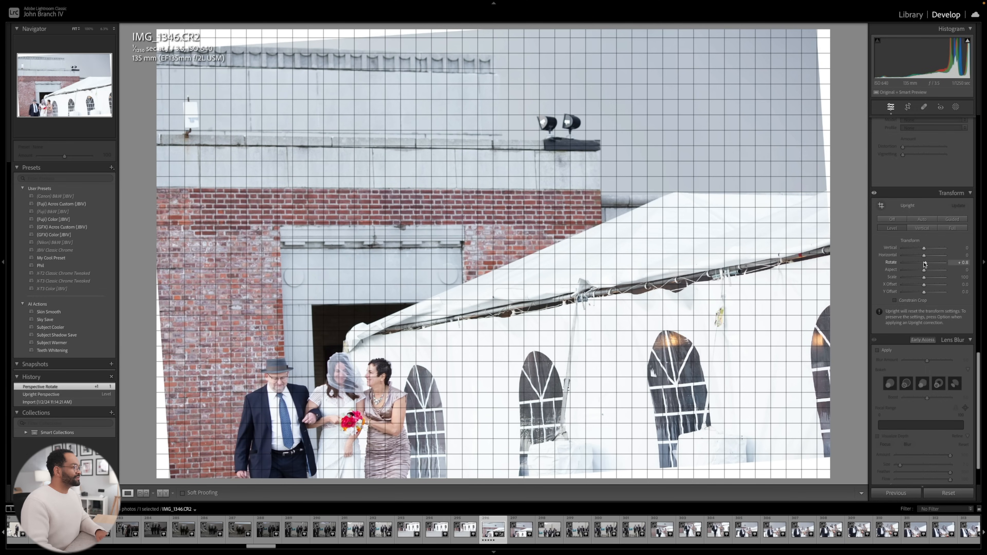
- Try a manual crop and the Constrain Crop option on the leveled photo, undoing each attempt
click(908, 107)
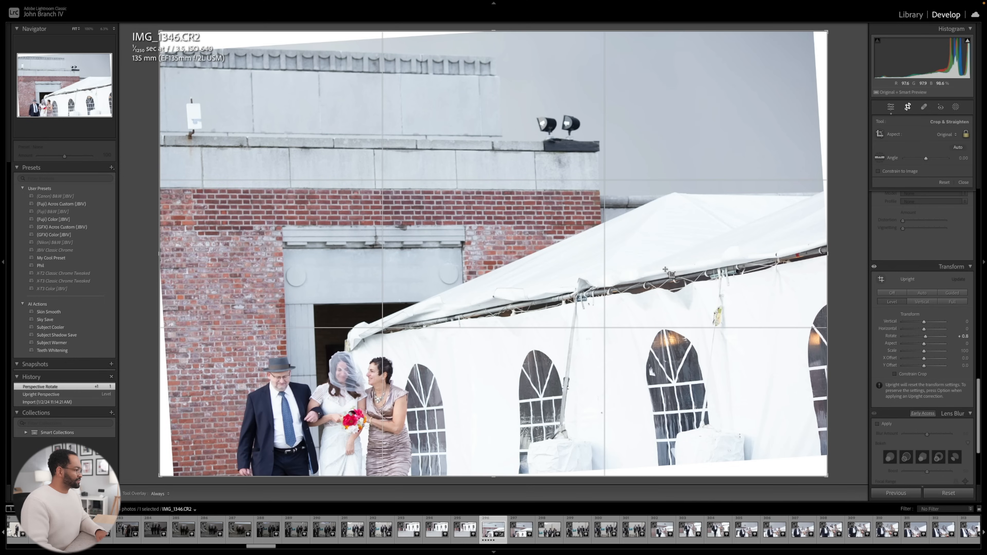
click(665, 260)
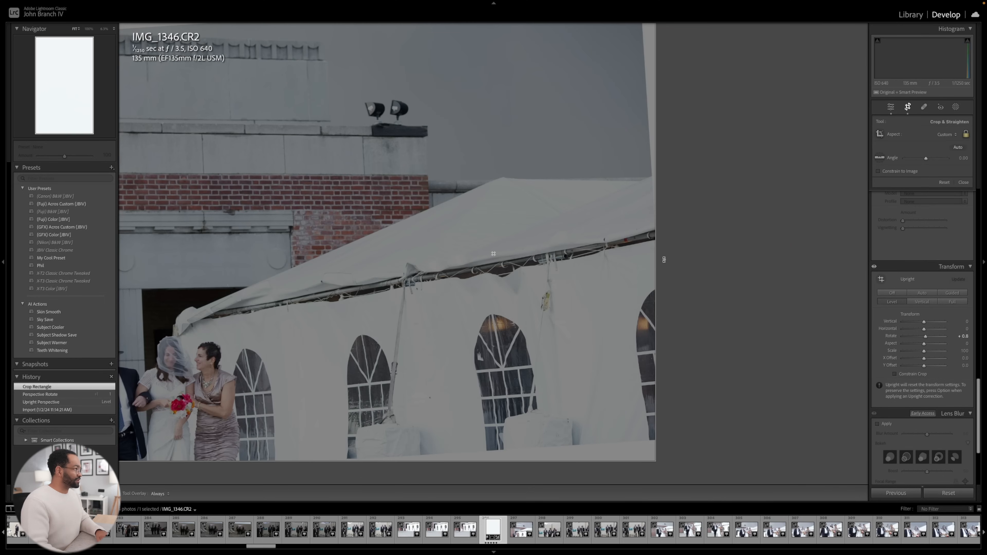
key(super+z)
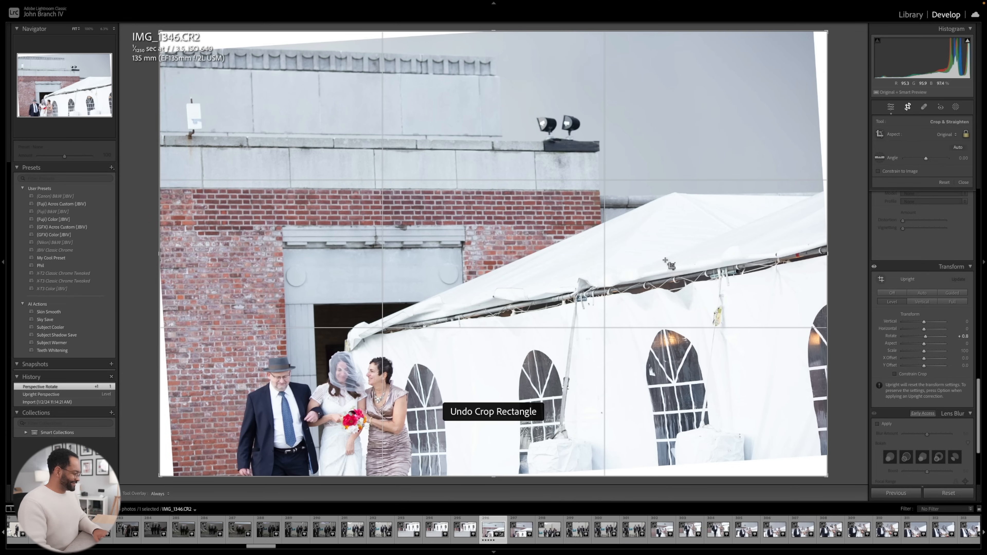
key(r)
click(894, 301)
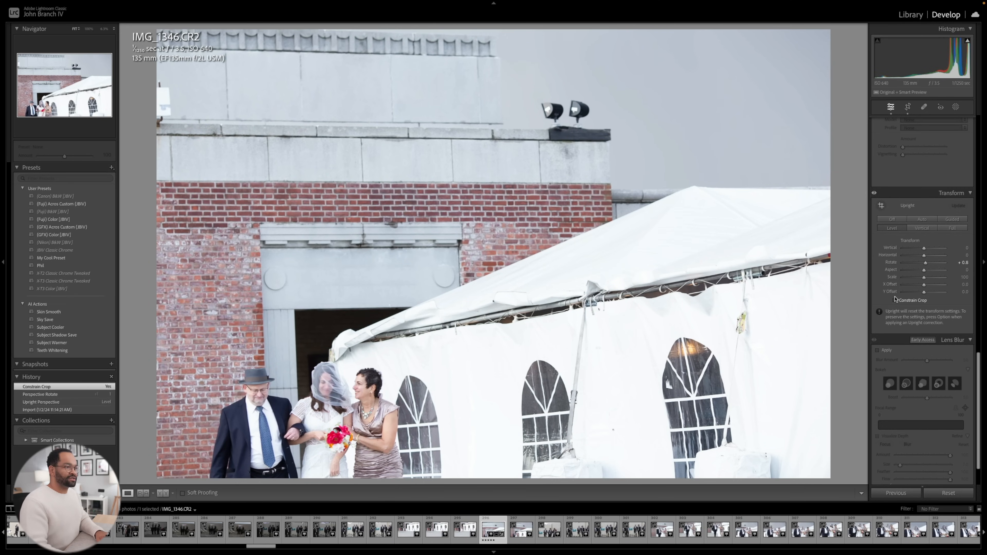
key(super+z)
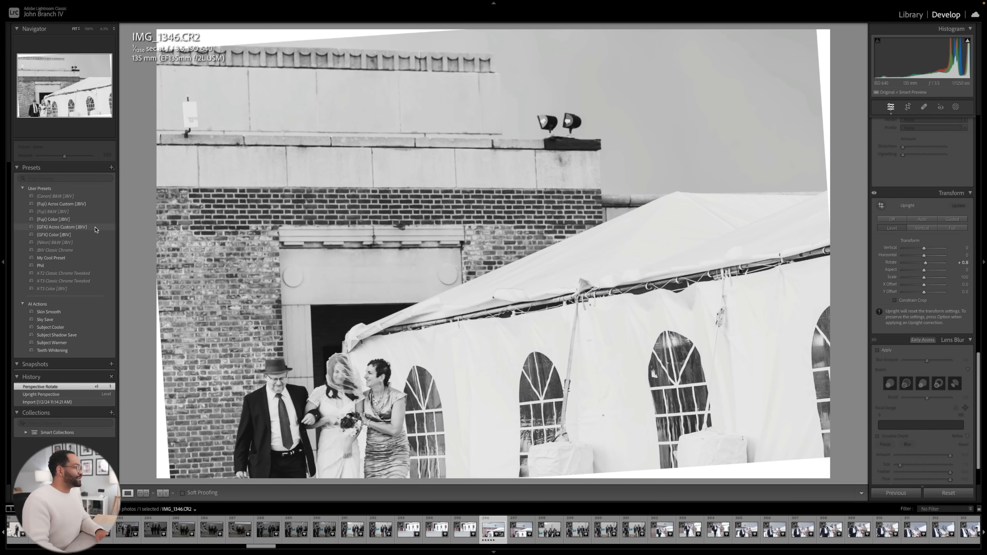
- Apply the [GFX] Acros Custom preset to IMG_1346.CR2, set Exposure to -0.40 and Highlights to -70, and adjust the Shadows
click(95, 229)
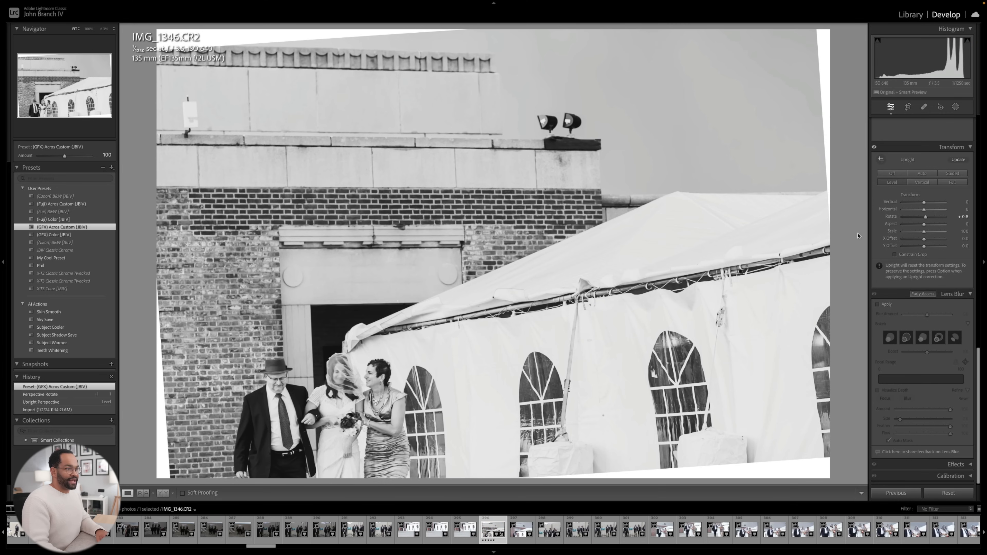
scroll(910, 246, up, 15)
key(Down)
key(Down)
key(Down)
key(Down)
key(Down)
key(Down)
key(Down)
key(Down)
key(Up)
key(Up)
key(Up)
key(Up)
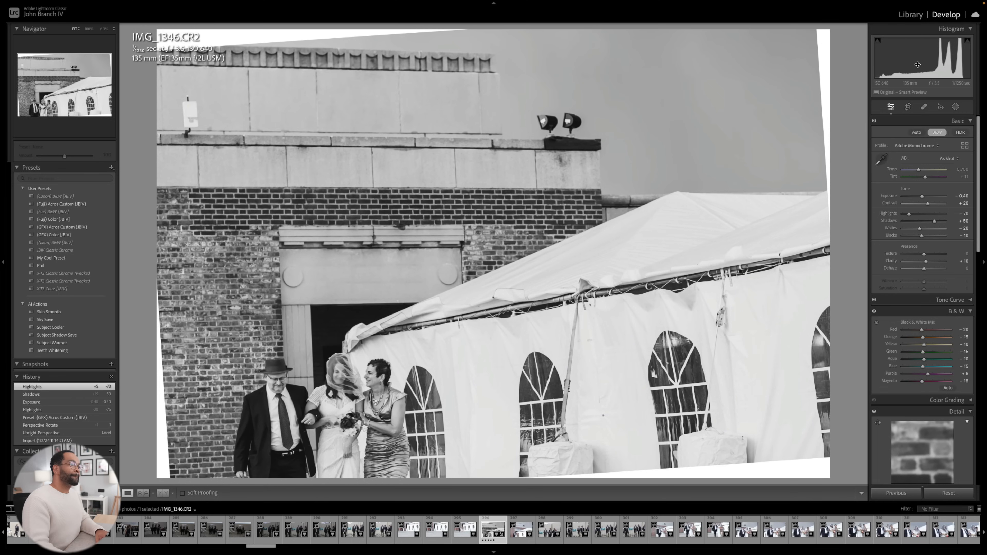
- Go back to the Library, view the neighbouring bride photo IMG_1347.CR2 at full size, and return to the grid
click(909, 14)
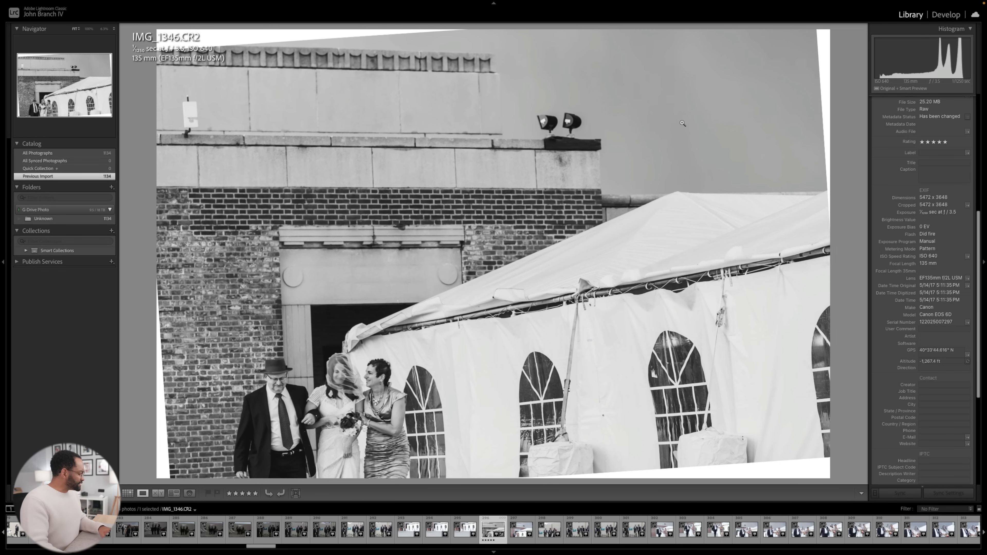
key(g)
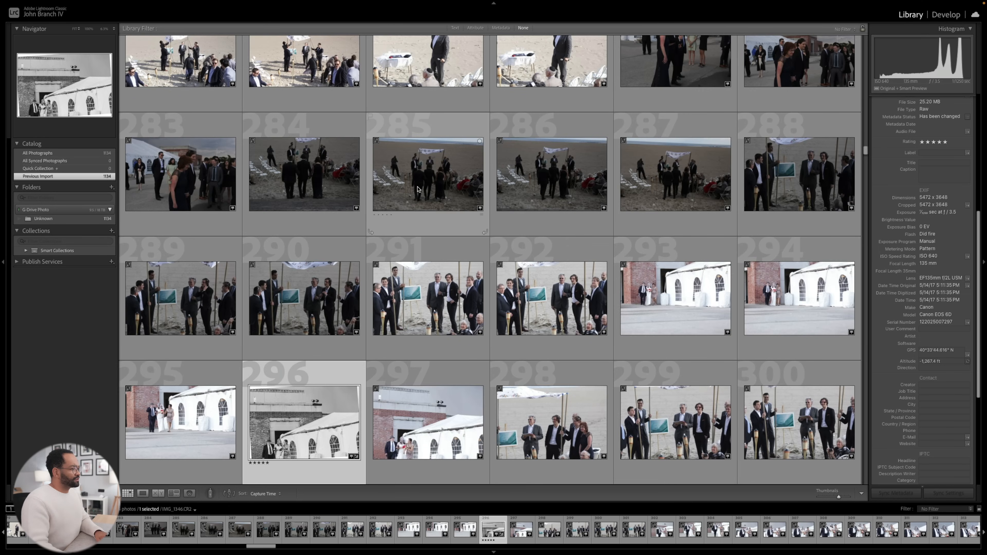
scroll(419, 189, down, 2)
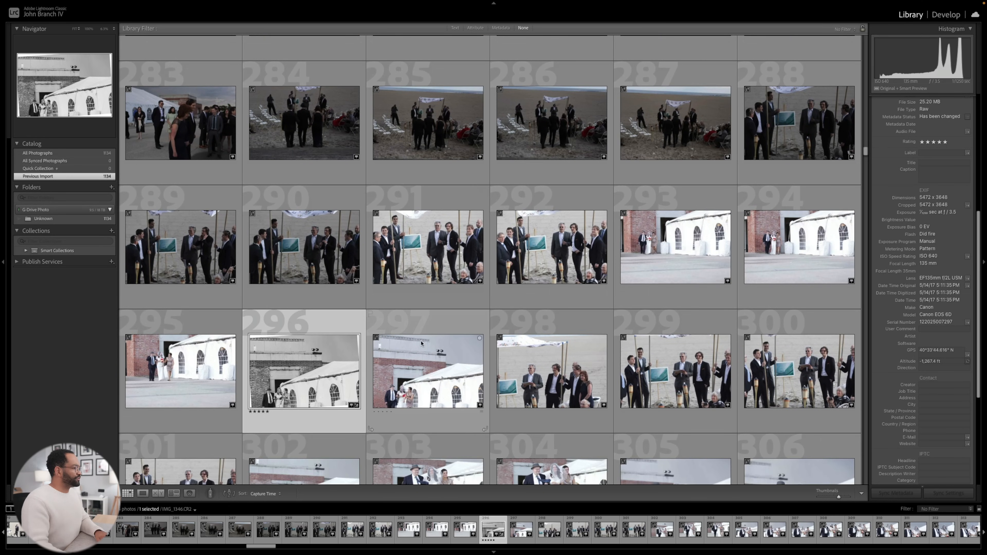
key(e)
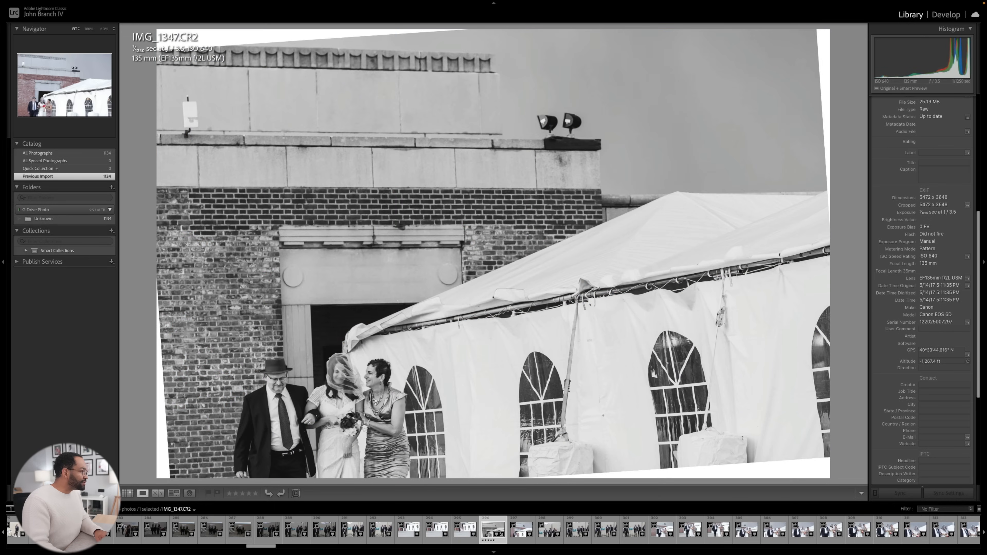
key(Right)
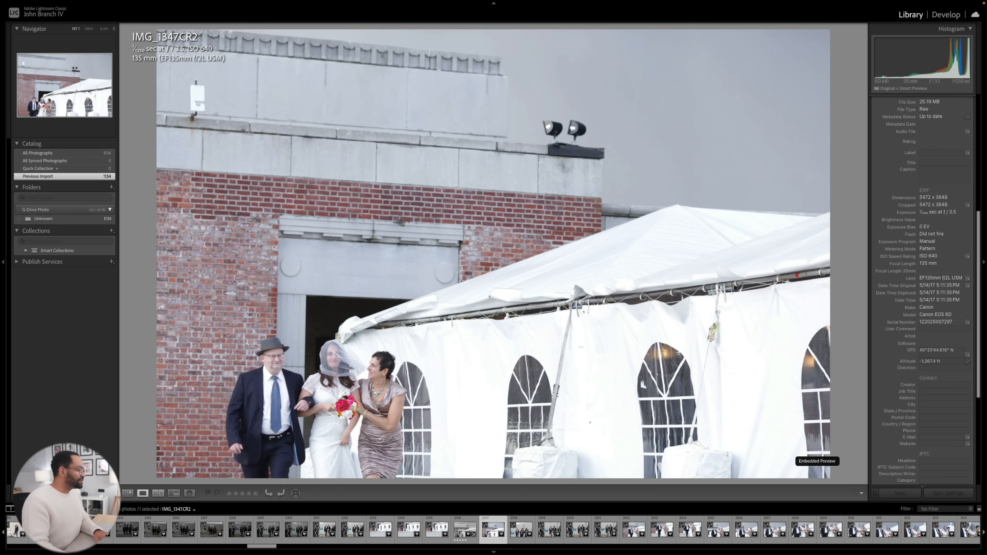
click(127, 493)
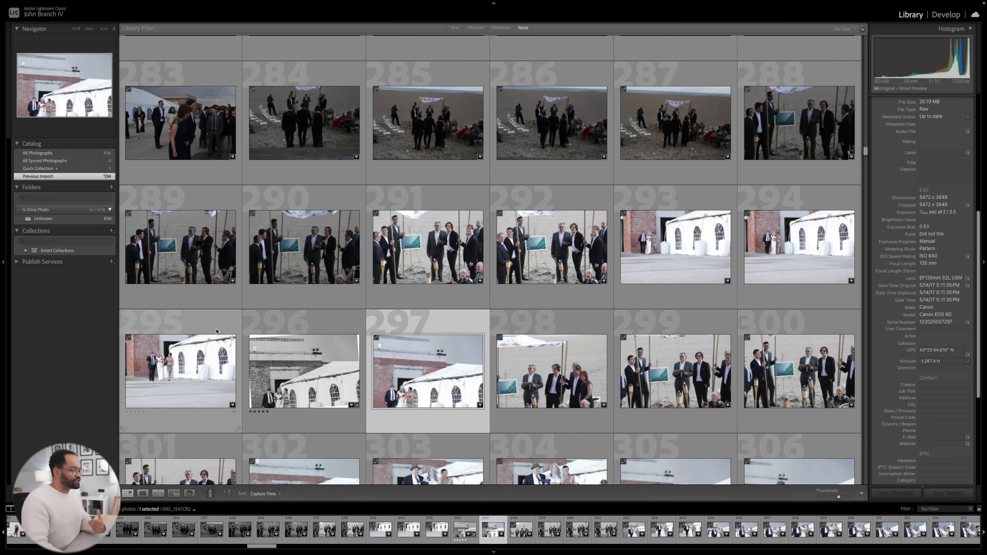
- Browse the grid from the bride's arrival to the canopy ceremony, view the hug photo IMG_1375.CR2 at full size, and return to the grid
scroll(216, 331, down, 2)
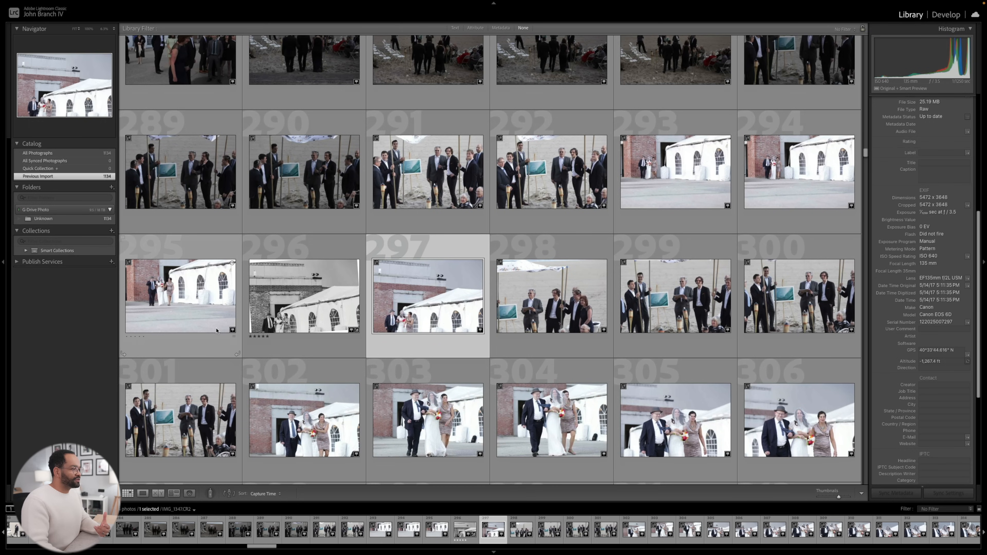
scroll(216, 330, down, 1)
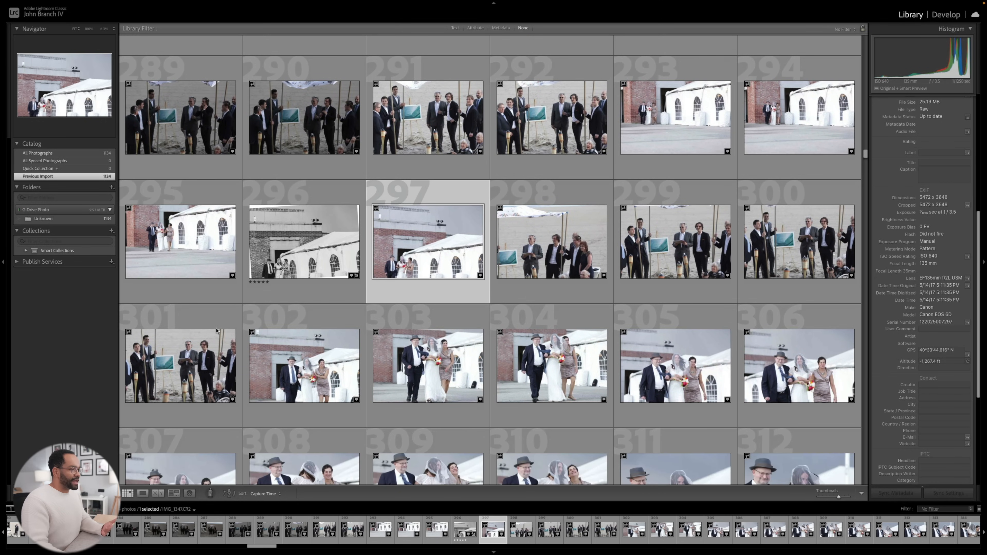
scroll(217, 331, down, 2)
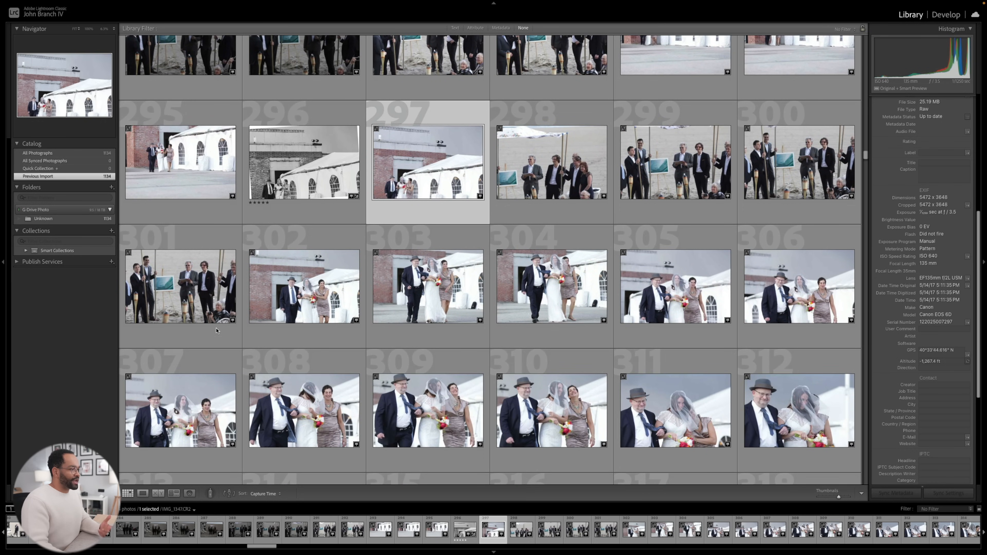
scroll(216, 331, down, 4)
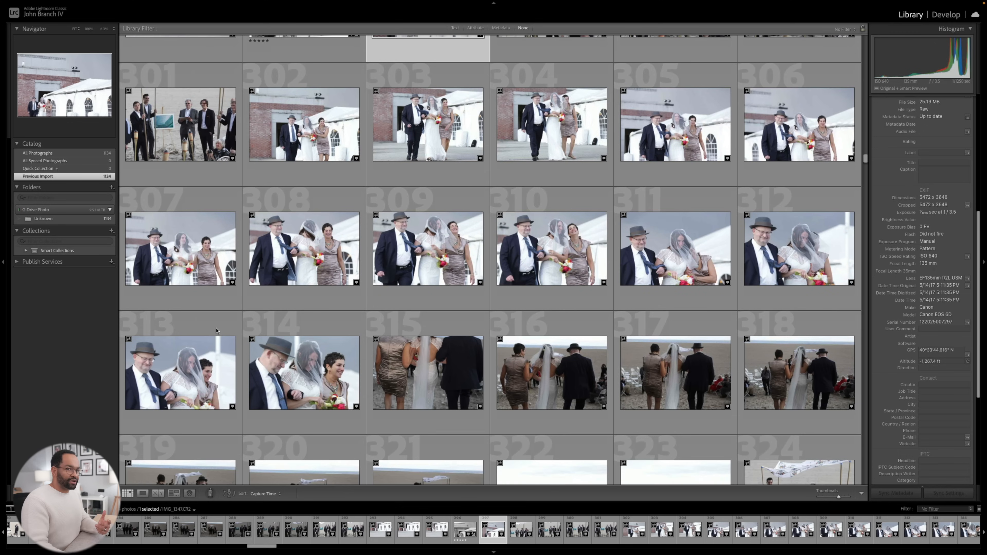
scroll(217, 331, down, 2)
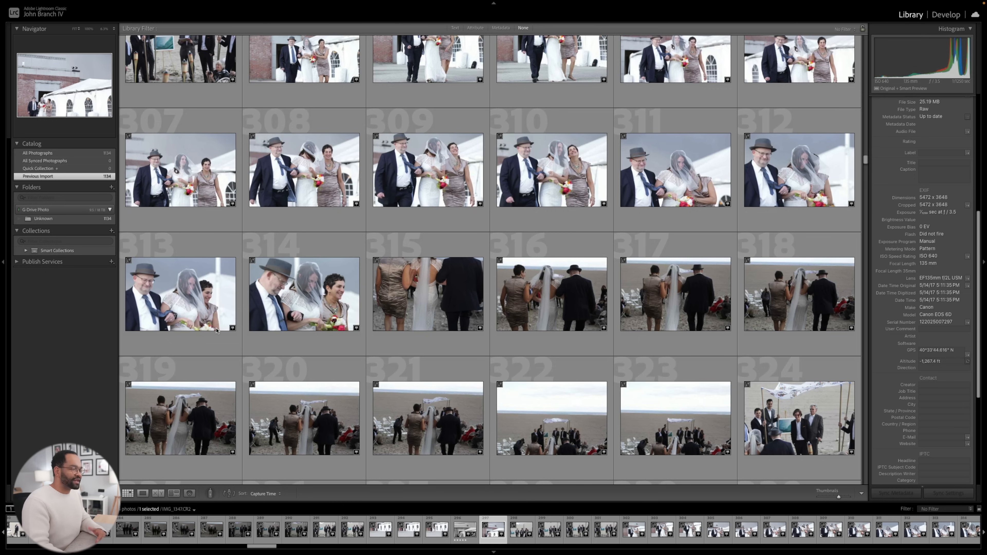
scroll(217, 331, down, 6)
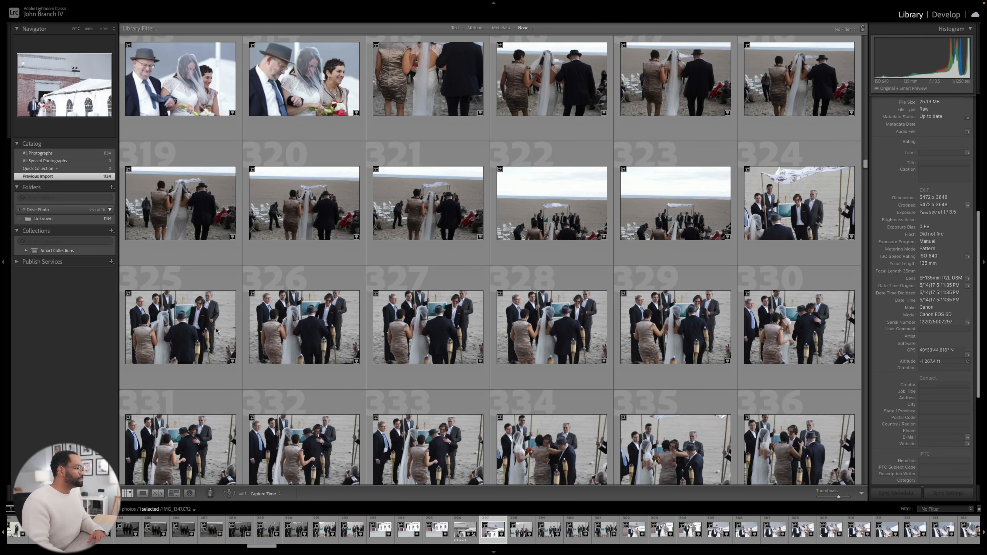
scroll(317, 349, down, 4)
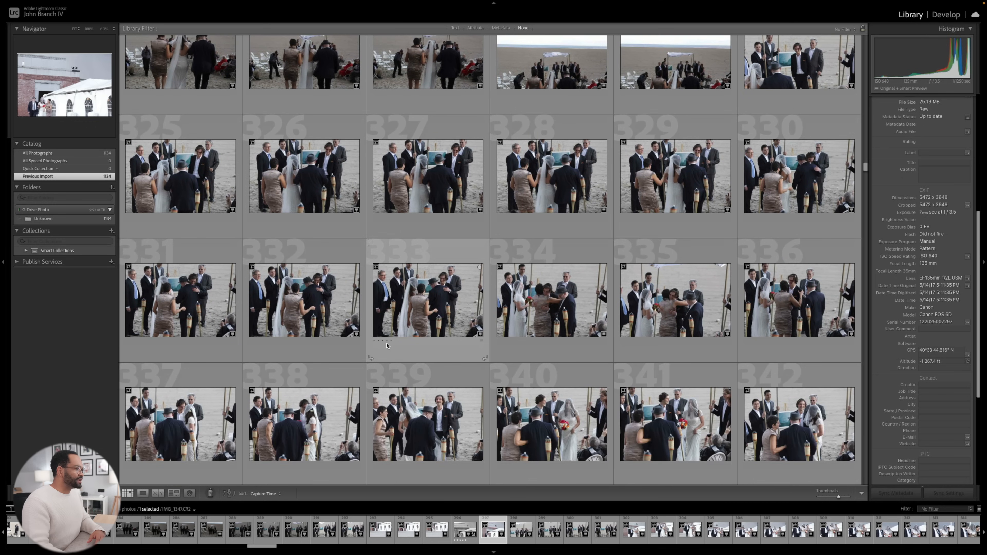
scroll(466, 311, down, 1)
double_click(555, 282)
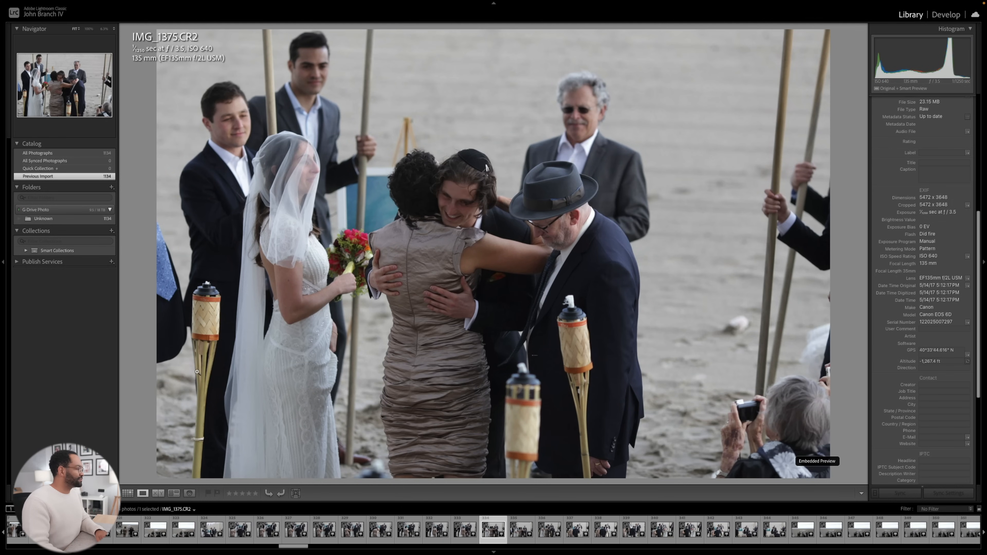
click(129, 494)
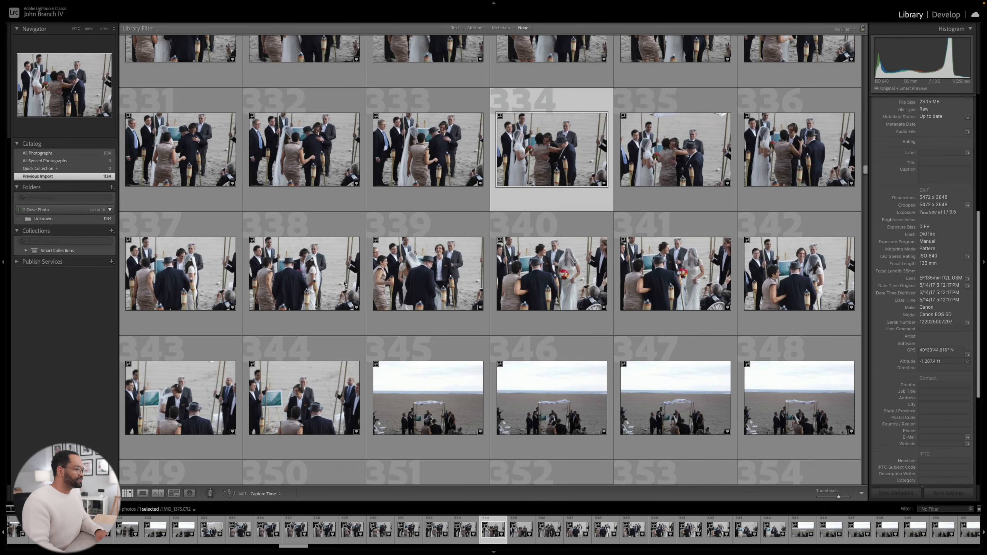
- Open the wide beach photo IMG_0992.CR2 at full size and review the following canopy shots as far as IMG_1000.CR2
scroll(343, 283, down, 2)
double_click(394, 338)
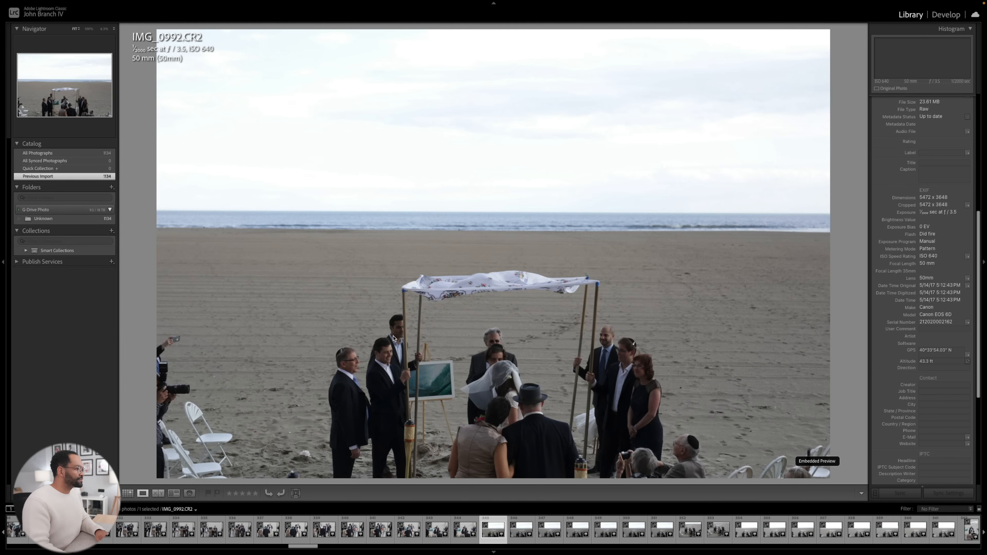
key(Right)
key(Right)
key(Right)
key(Right)
key(Right)
key(Right)
key(Right)
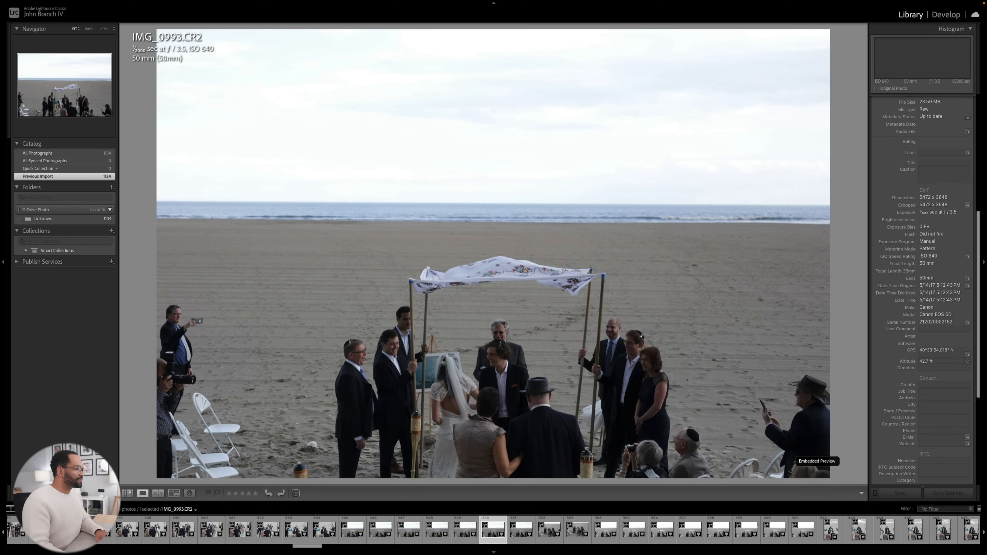
key(Right)
key(Right)
key(Left)
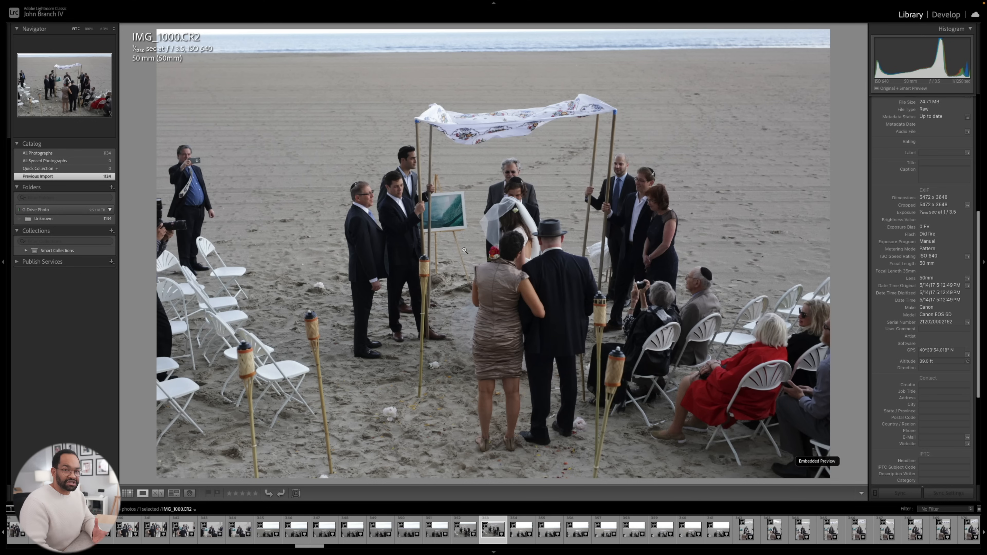
- Return to the grid, look through the further canopy photos, and open IMG_1403.CR2 of the couple at full size
key(g)
scroll(463, 251, down, 1)
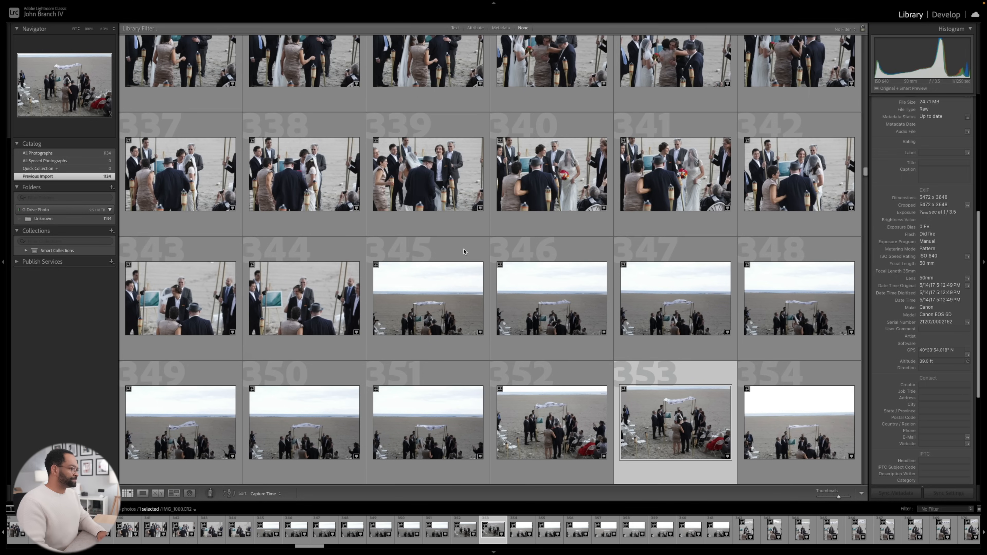
scroll(451, 210, down, 3)
scroll(445, 188, down, 1)
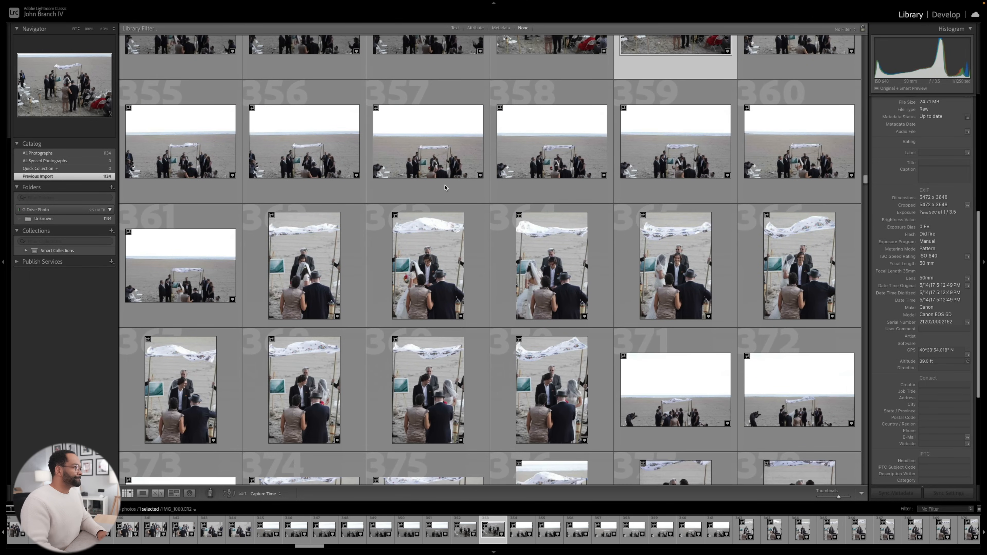
scroll(445, 188, down, 4)
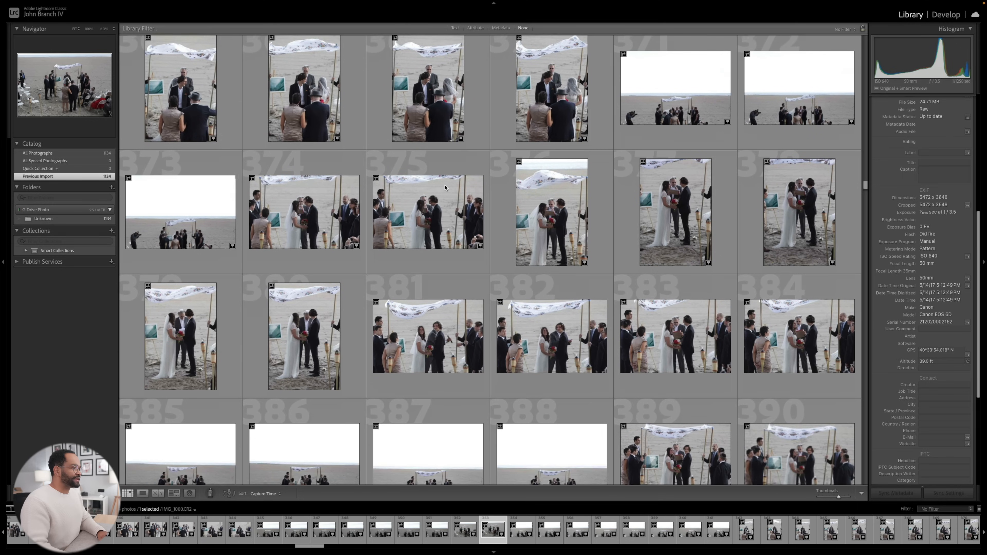
scroll(445, 188, down, 2)
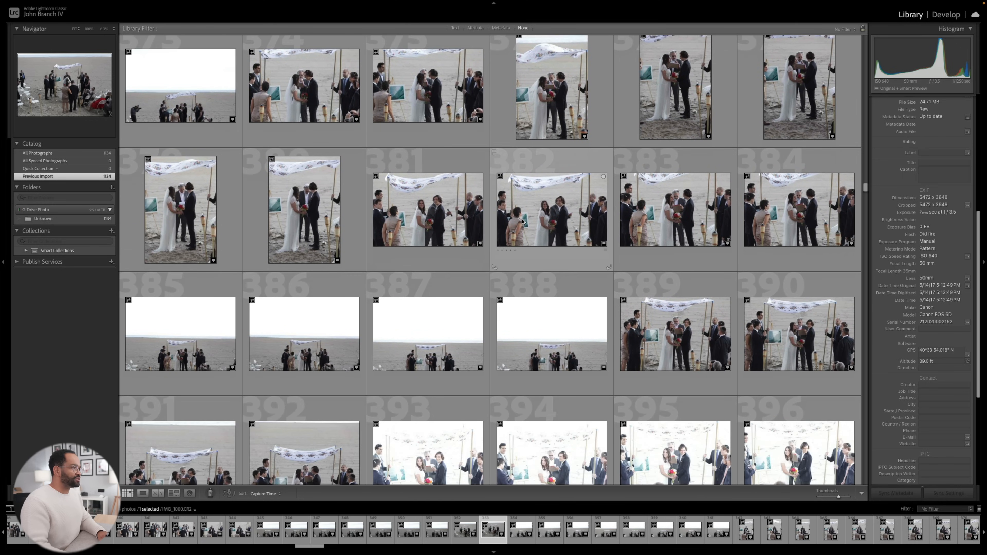
double_click(522, 221)
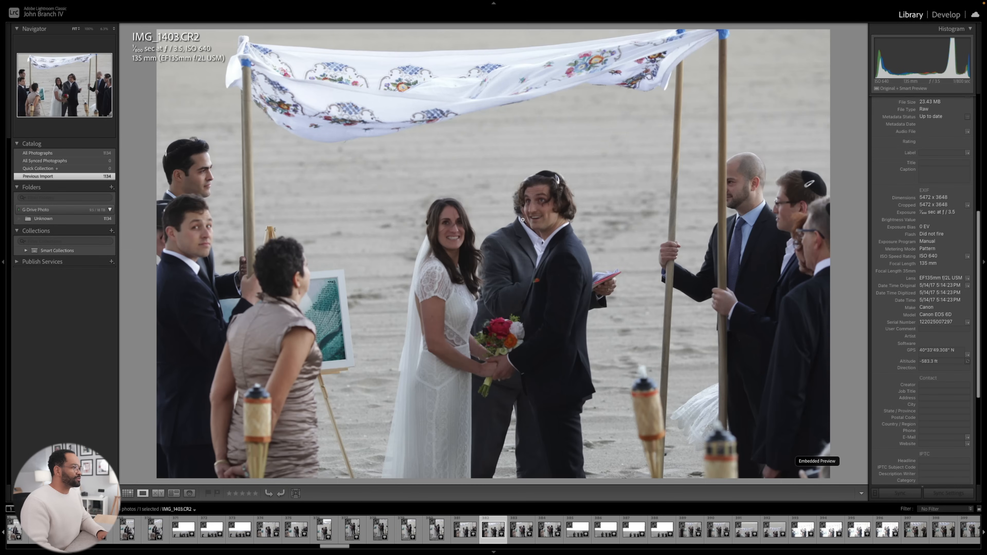
- Review the ceremony photos one by one from IMG_1403.CR2 to the overexposed IMG_1410.CR2
key(Right)
key(Right)
key(Right)
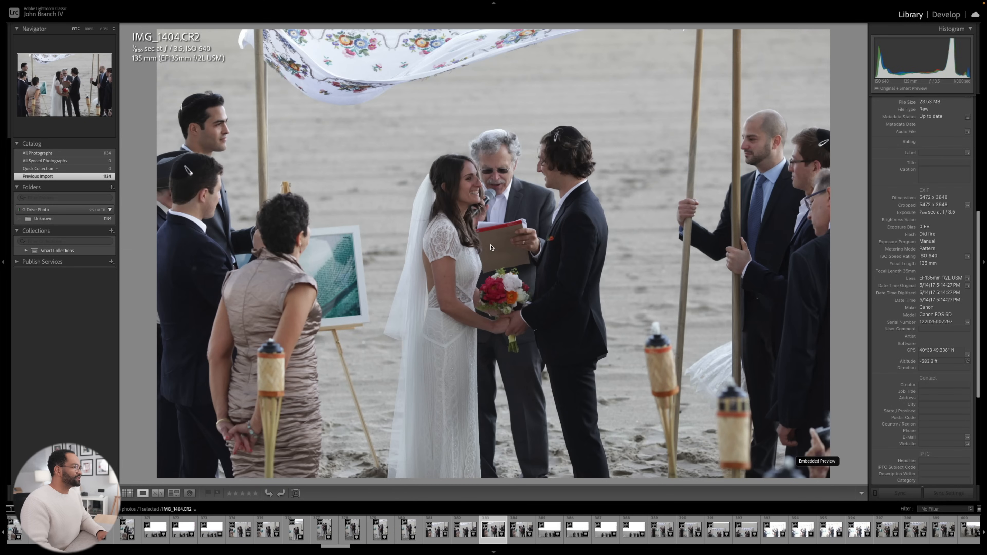
key(Right)
key(Right)
key(Right)
key(Right)
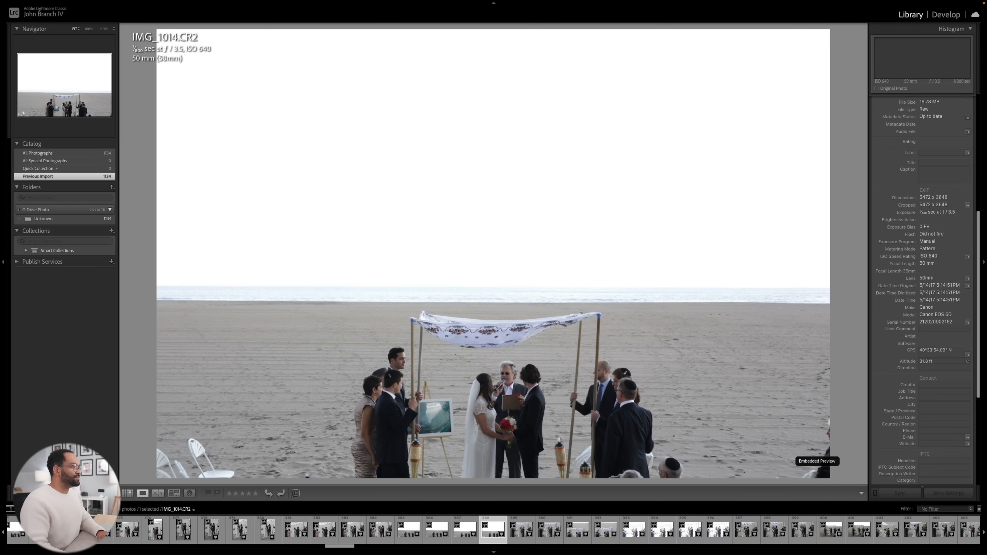
key(Right)
key(Right)
key(Right)
key(Right)
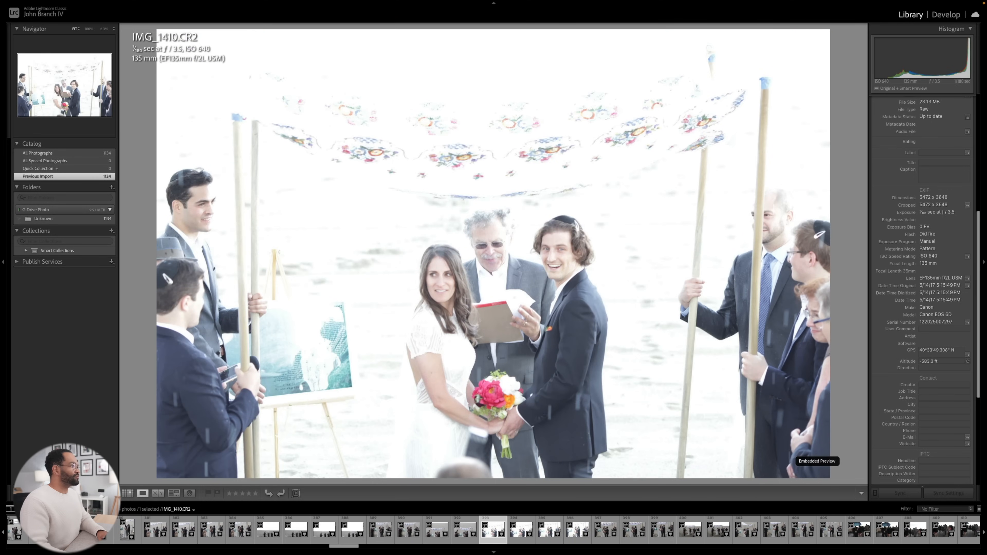
- Compare IMG_1409.CR2 with the overexposed neighbouring photo IMG_1410.CR2 by switching between them
key(Left)
key(Right)
key(Left)
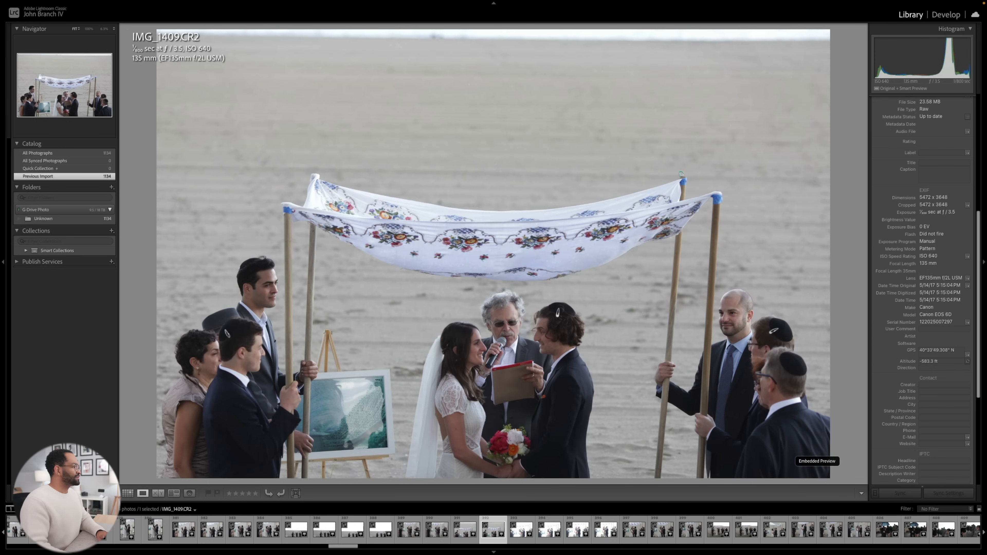
key(Right)
key(Left)
key(Right)
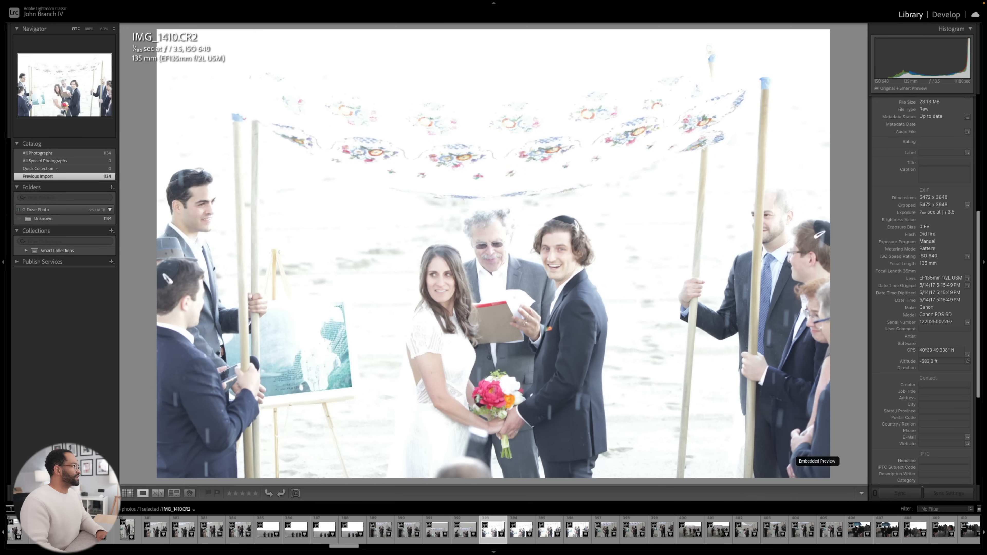
- Review the remaining beach ceremony photos after IMG_1410.CR2, up to the blue umbrella shot IMG_1018.CR2
key(Right)
key(Right)
key(Right)
key(Right)
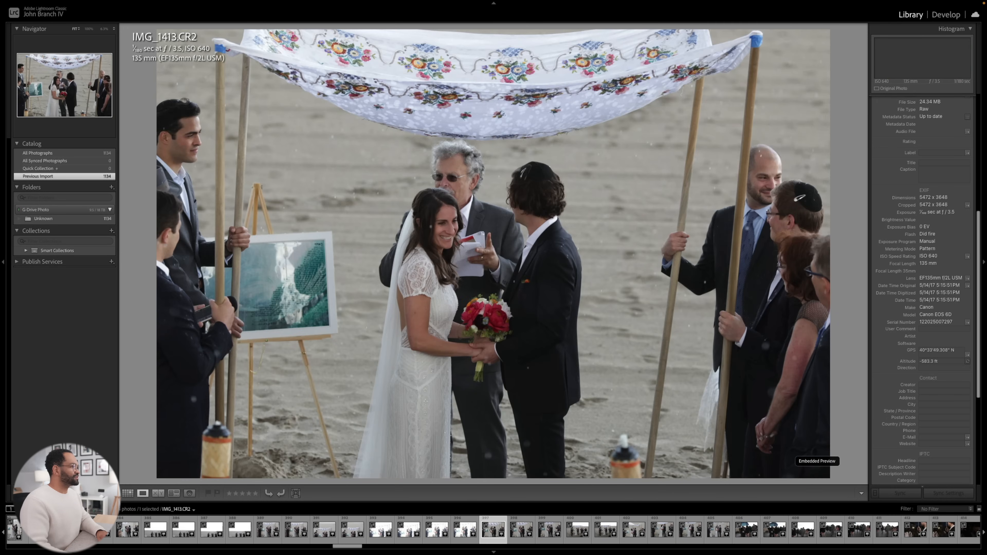
key(Right)
key(Right)
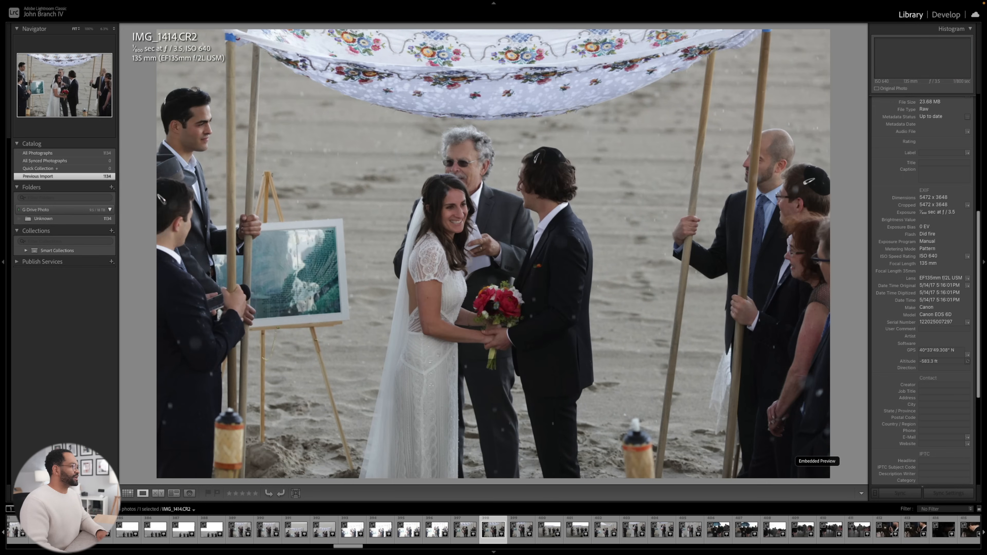
key(Right)
key(Right)
key(Right)
key(Right)
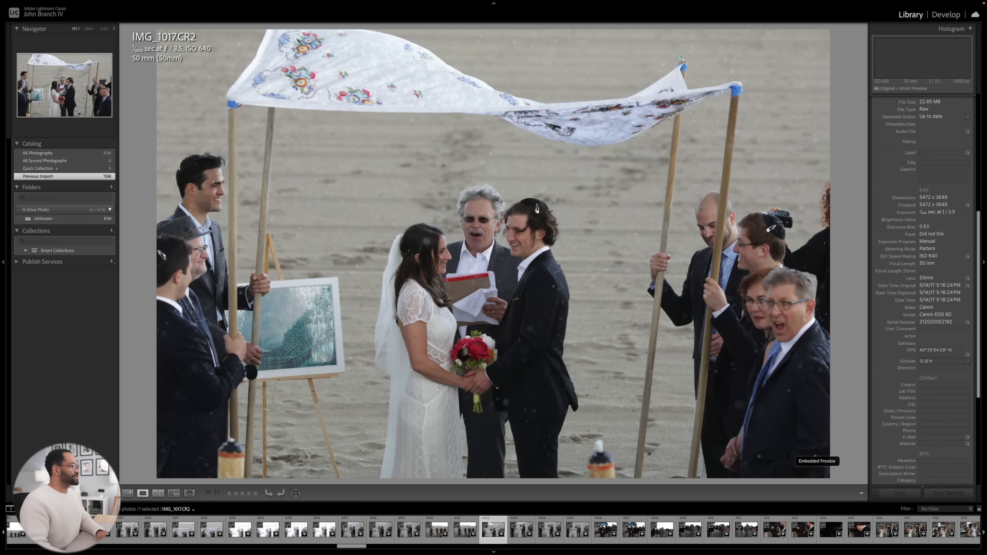
key(Right)
key(Right)
key(Right)
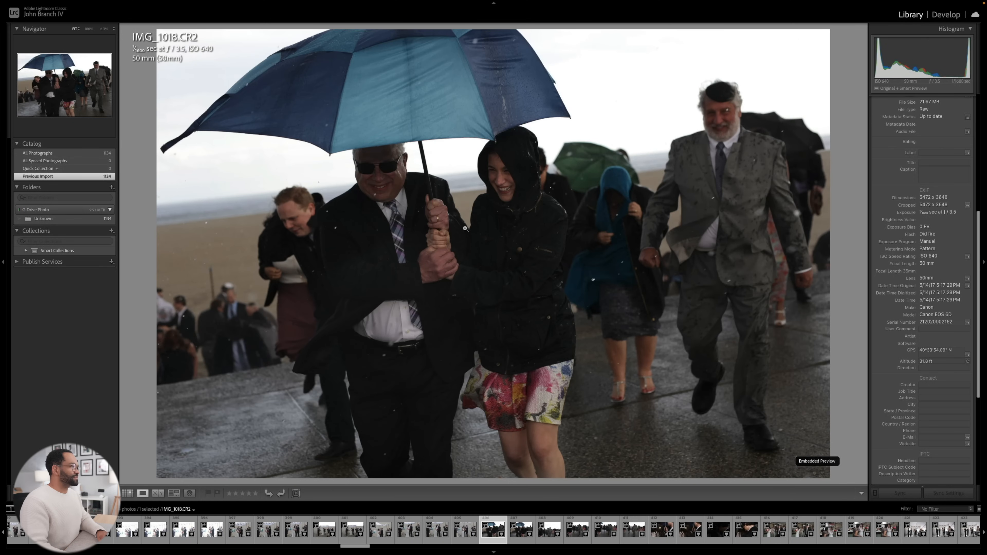
- Review the photos of guests hurrying through the rain, up to the dark close-up of the couple, IMG_1026.CR2
key(Right)
key(Right)
key(Right)
key(Right)
key(Right)
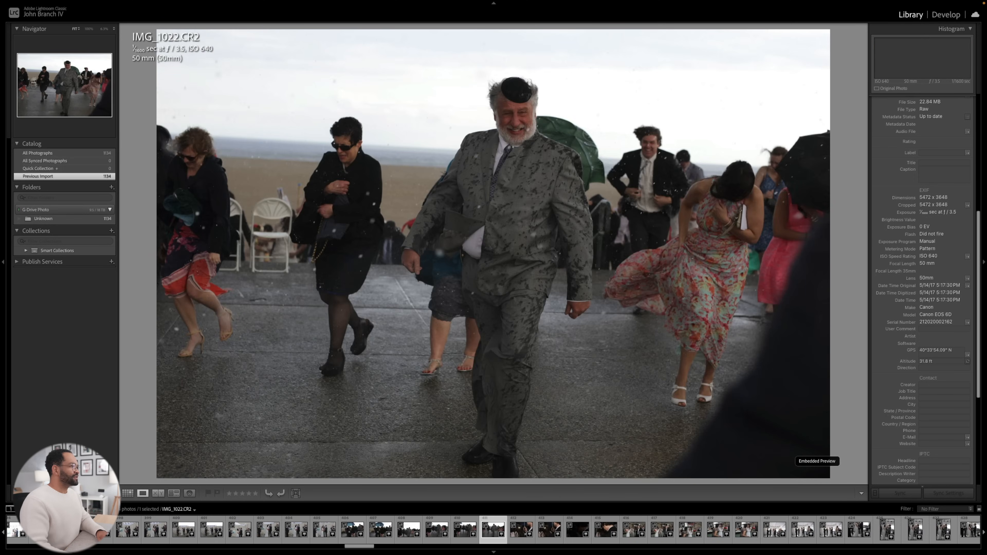
key(Right)
key(Right)
key(Right)
key(Right)
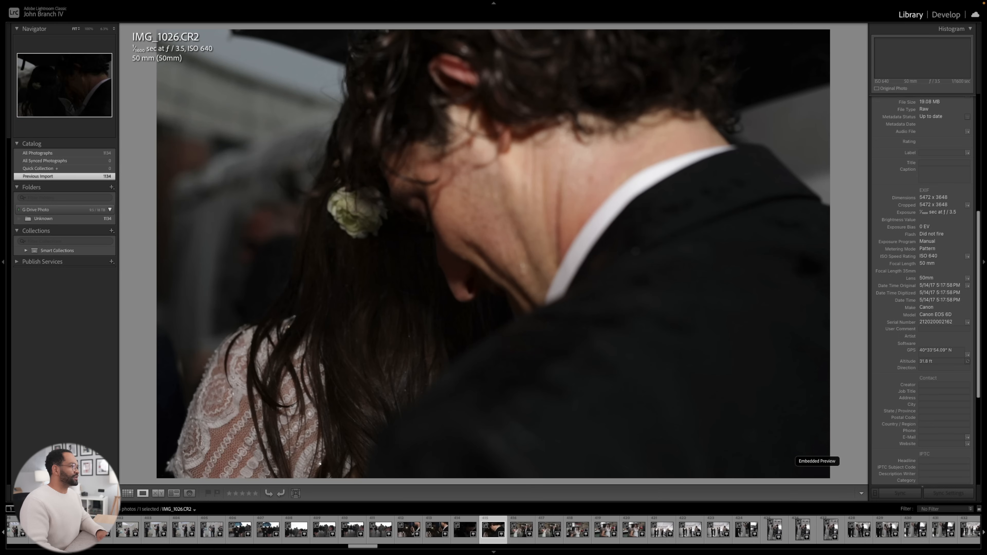
- Review the indoor photos of the couple and guests, stopping at the hand-holding shot IMG_1033.CR2
key(Right)
key(Right)
key(Right)
key(Right)
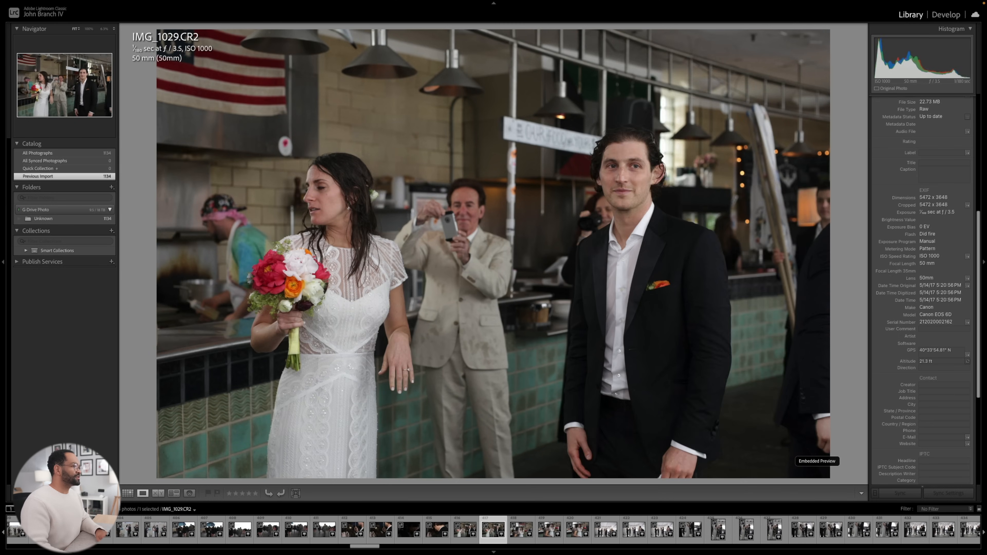
key(Right)
key(Right)
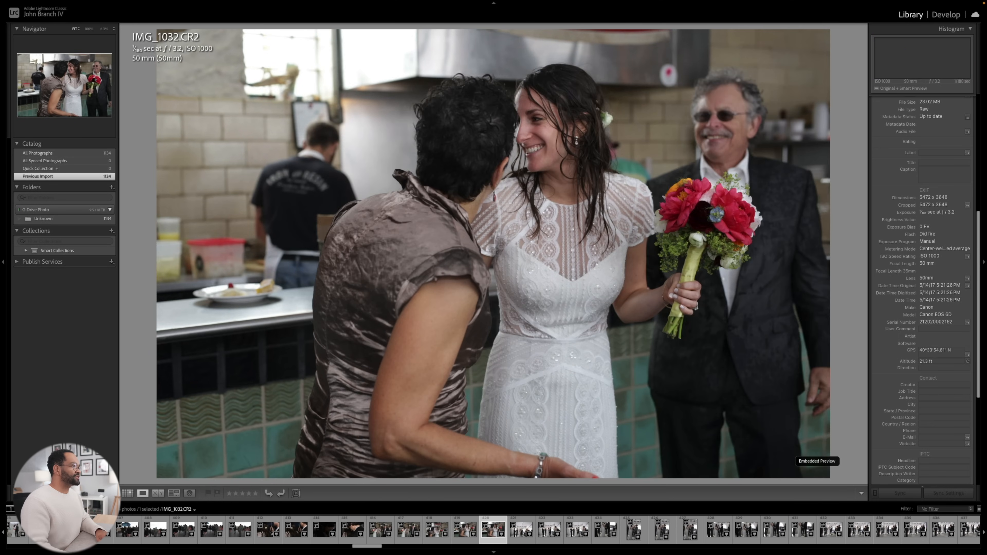
key(Right)
key(Right)
key(Right)
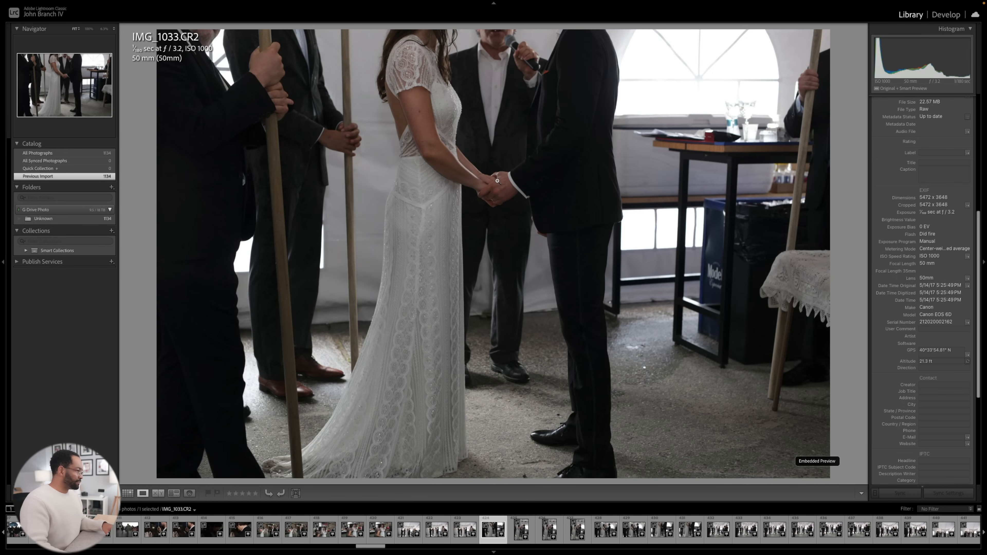
- Open IMG_1033.CR2 in Develop, apply the [GFX] Acros Custom preset, and set Exposure to +0.90
key(d)
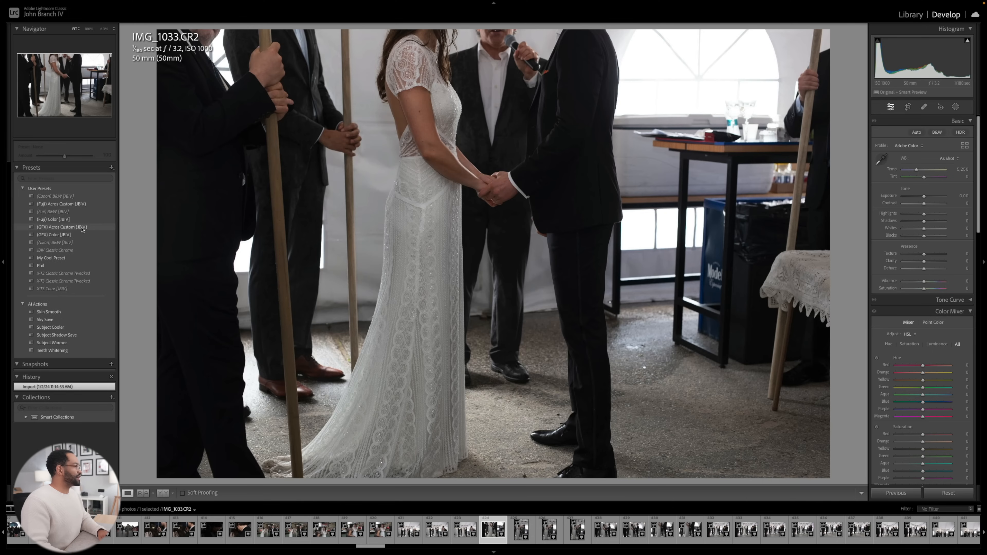
click(82, 227)
drag(923, 198, 924, 199)
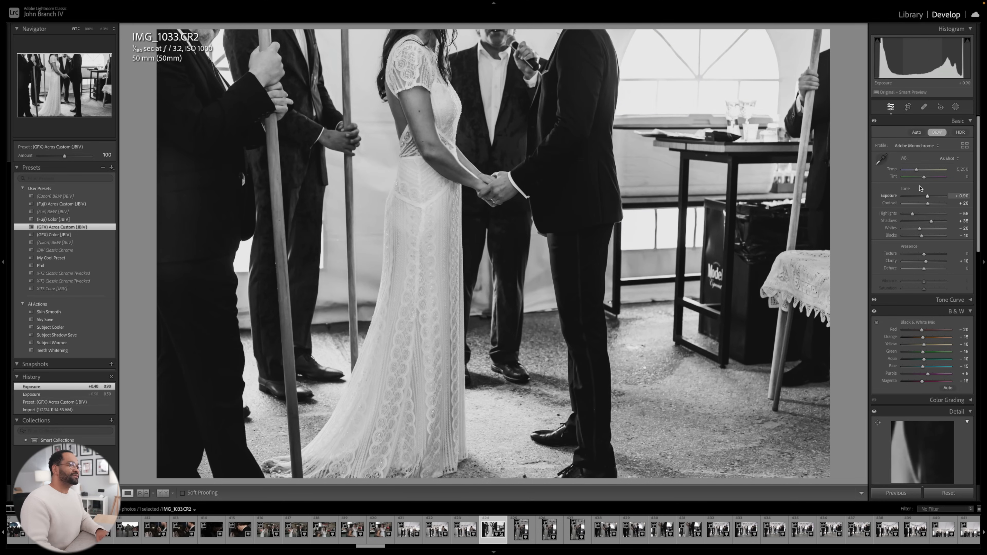
- Crop IMG_1033.CR2 tighter around the couple's joined hands, keeping the original aspect ratio
click(908, 106)
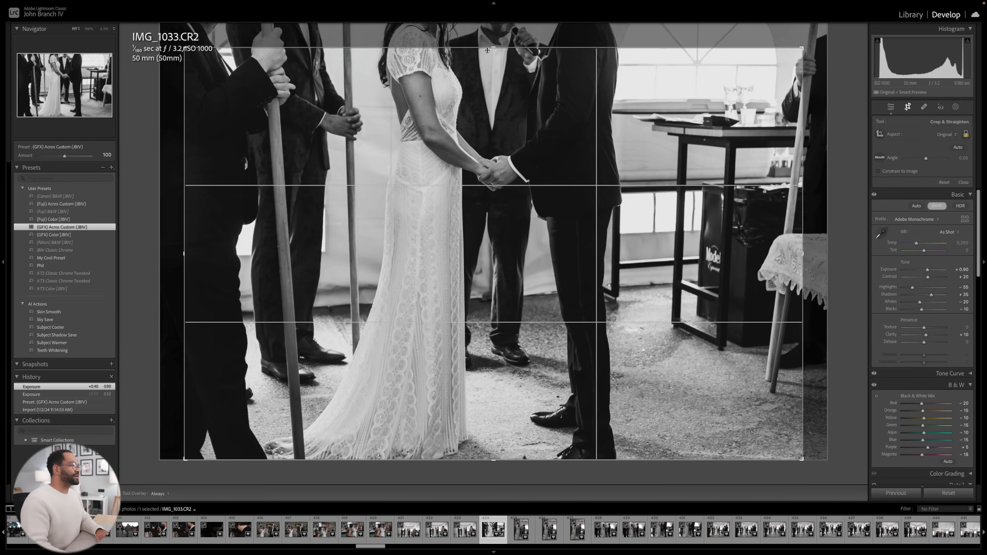
drag(488, 50, 487, 89)
drag(480, 260, 484, 269)
key(Return)
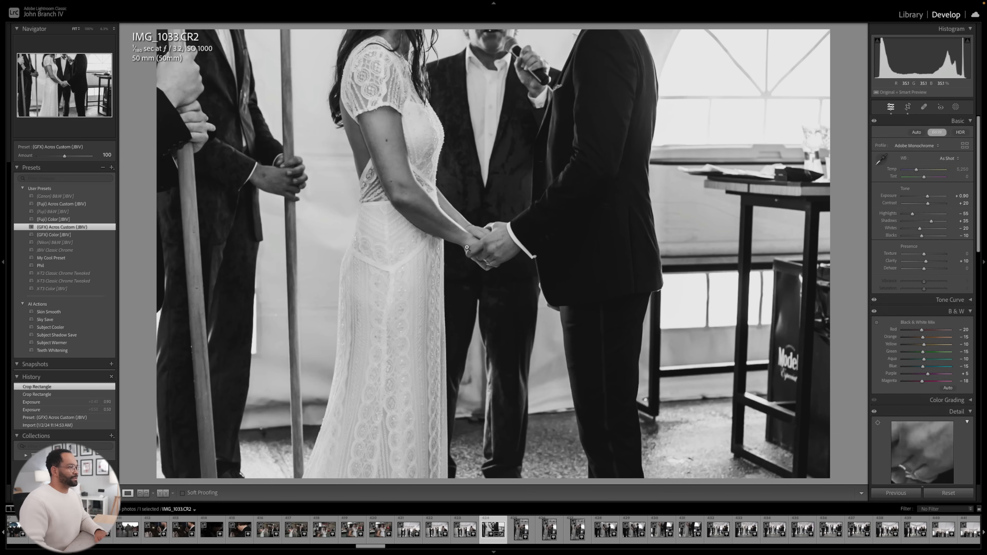
- Rate IMG_1033.CR2 five stars and return to the Library grid
key(5)
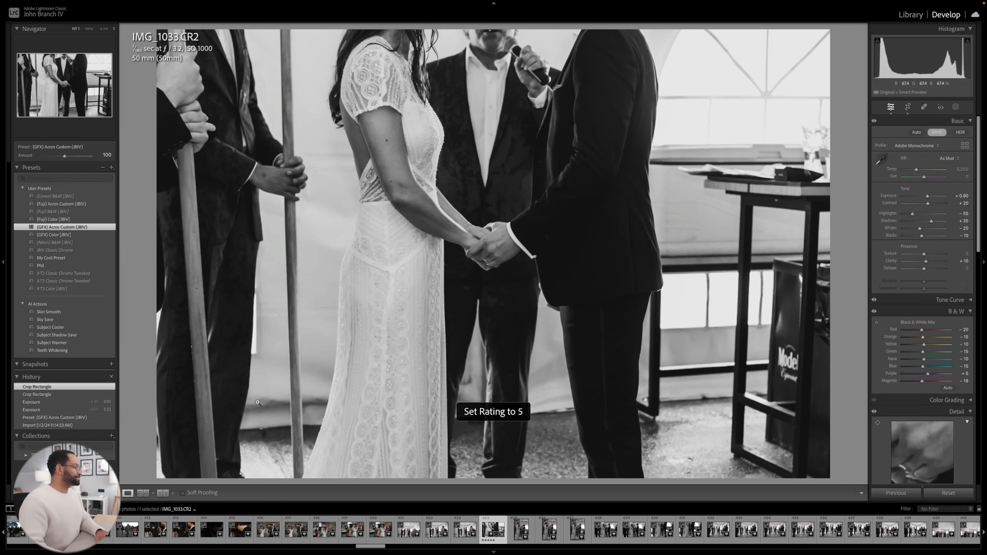
key(g)
- Review the ceremony photos, viewing the vows shot IMG_1063.CR2 and the kiss shot IMG_1447.CR2 at full size
scroll(319, 323, down, 3)
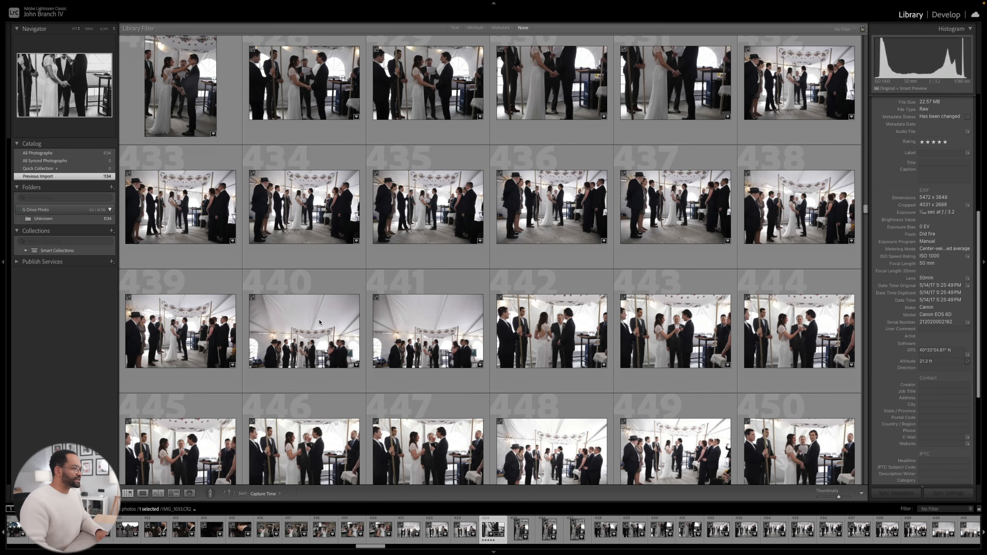
scroll(319, 323, down, 2)
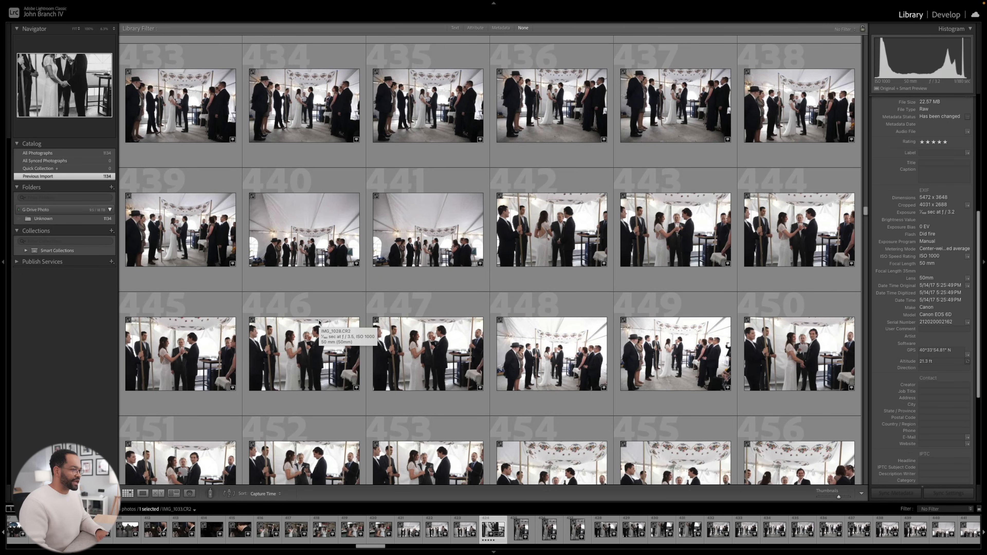
scroll(319, 322, down, 6)
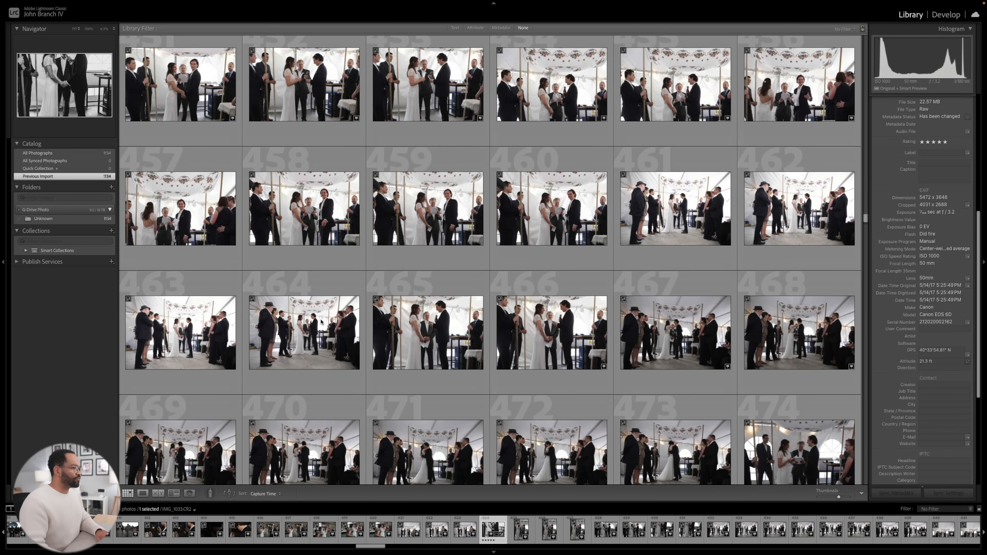
scroll(321, 322, down, 2)
scroll(321, 323, down, 2)
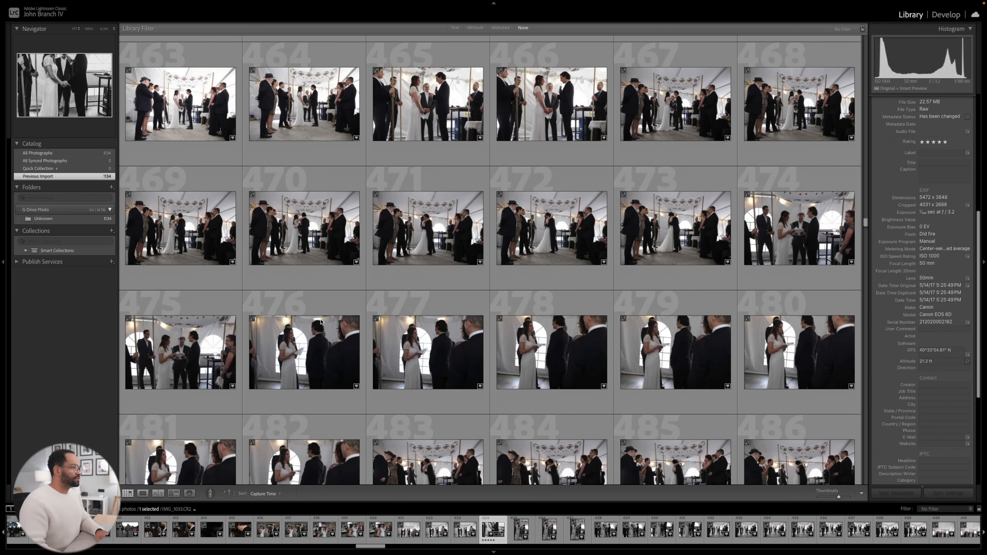
scroll(321, 322, down, 1)
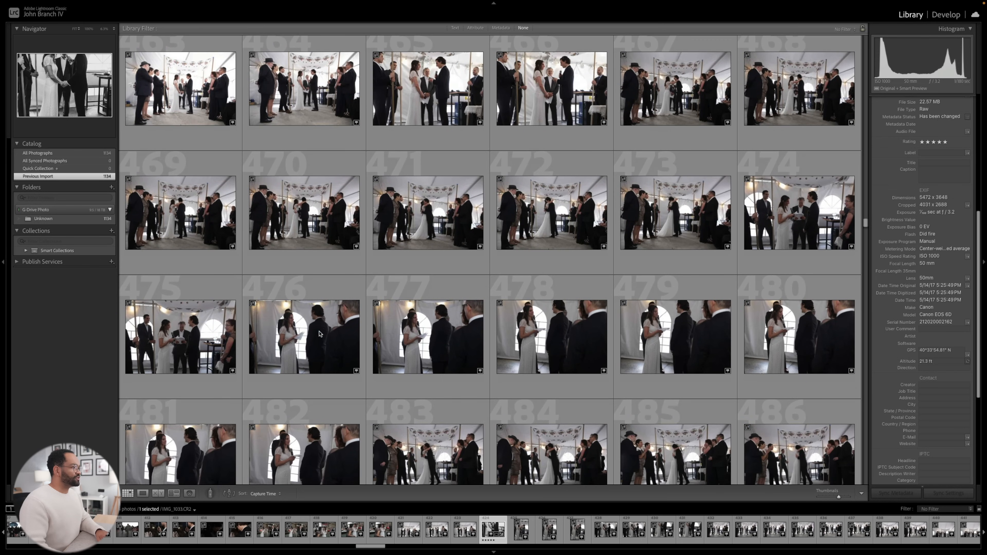
double_click(421, 337)
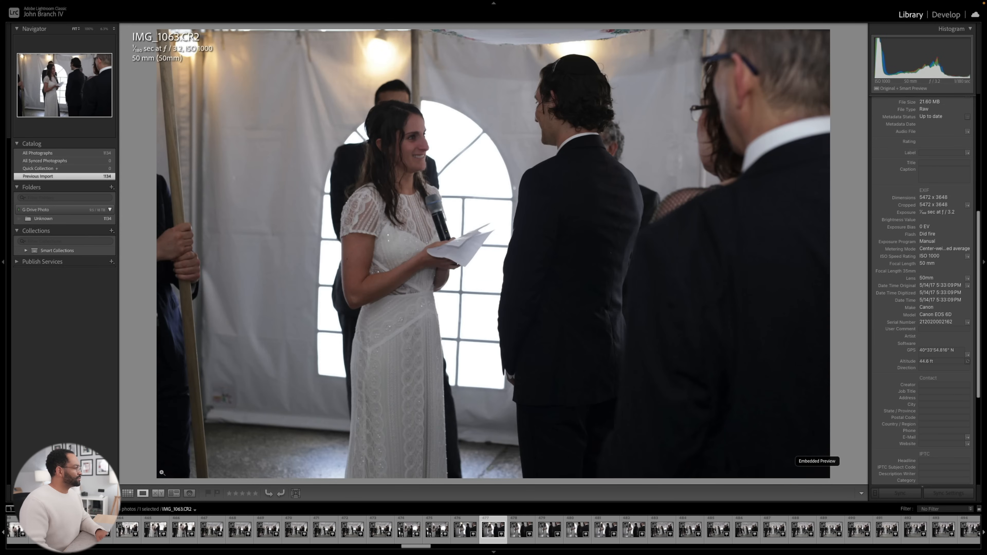
click(128, 494)
scroll(414, 321, down, 2)
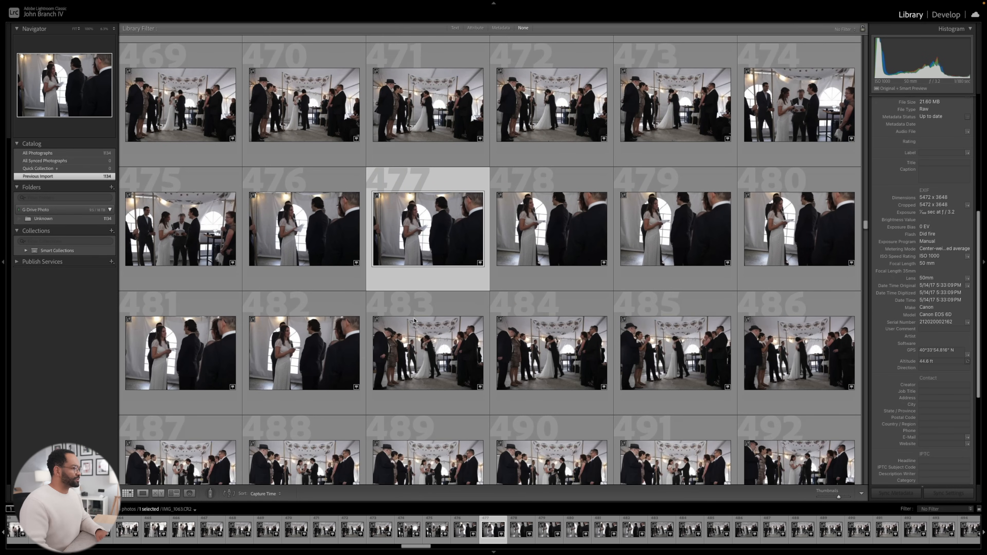
double_click(549, 371)
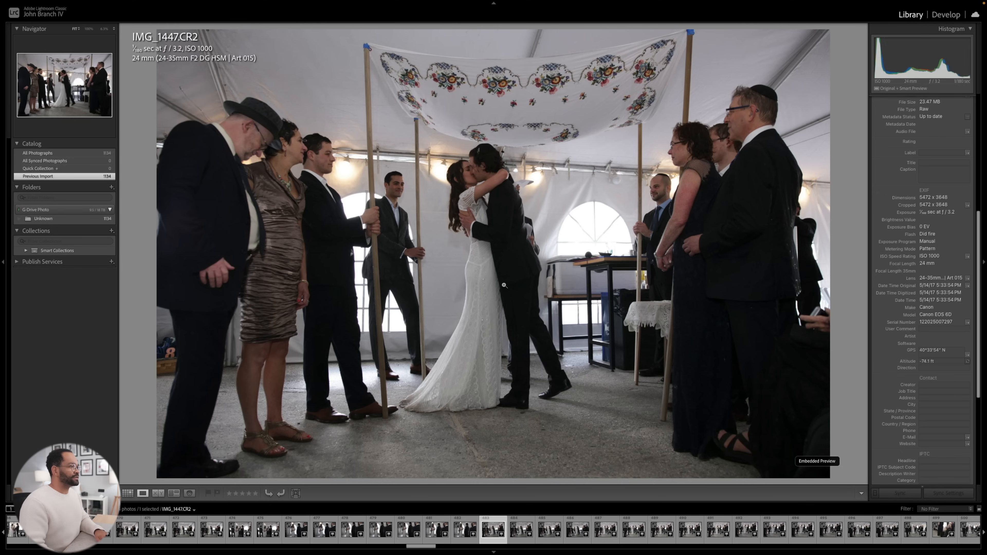
- Go back to the grid and look through the photos after the ceremony, as far as the brick-wall portraits
key(g)
scroll(421, 313, down, 3)
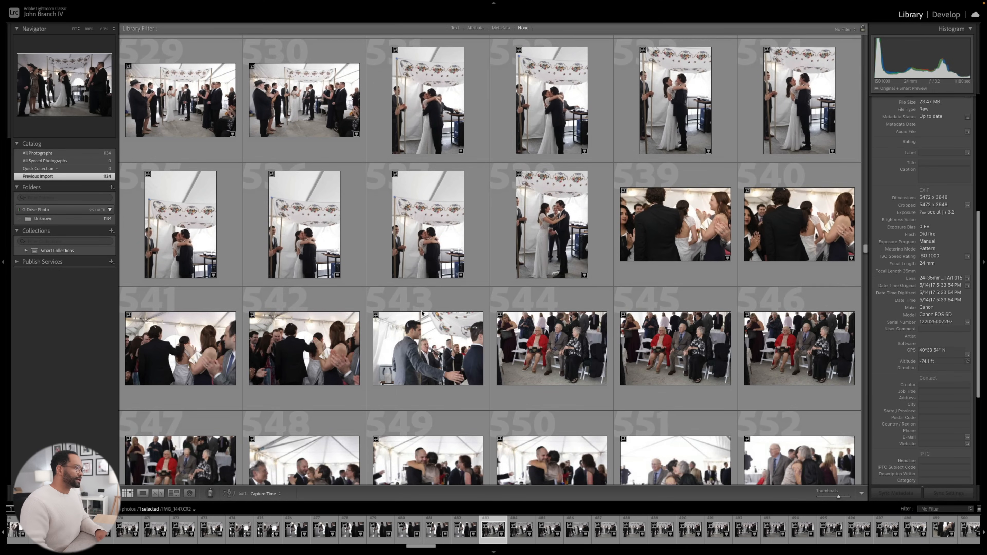
scroll(422, 313, down, 4)
scroll(422, 313, down, 3)
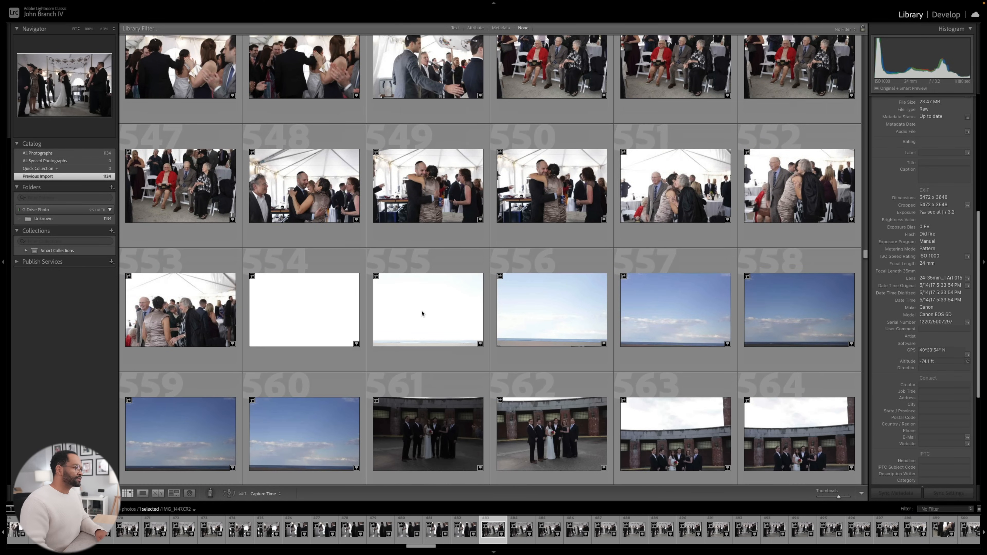
scroll(422, 313, down, 2)
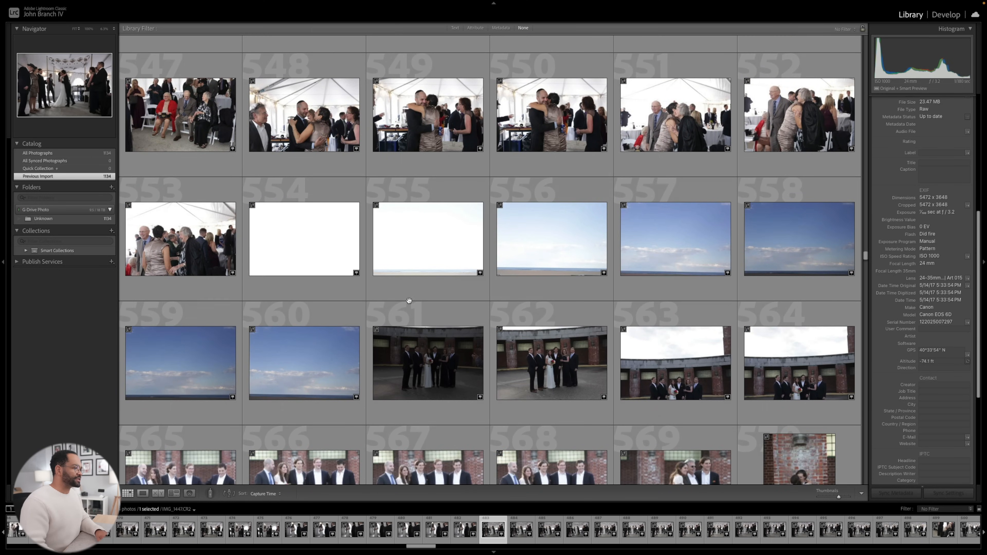
scroll(409, 303, down, 3)
scroll(409, 288, down, 2)
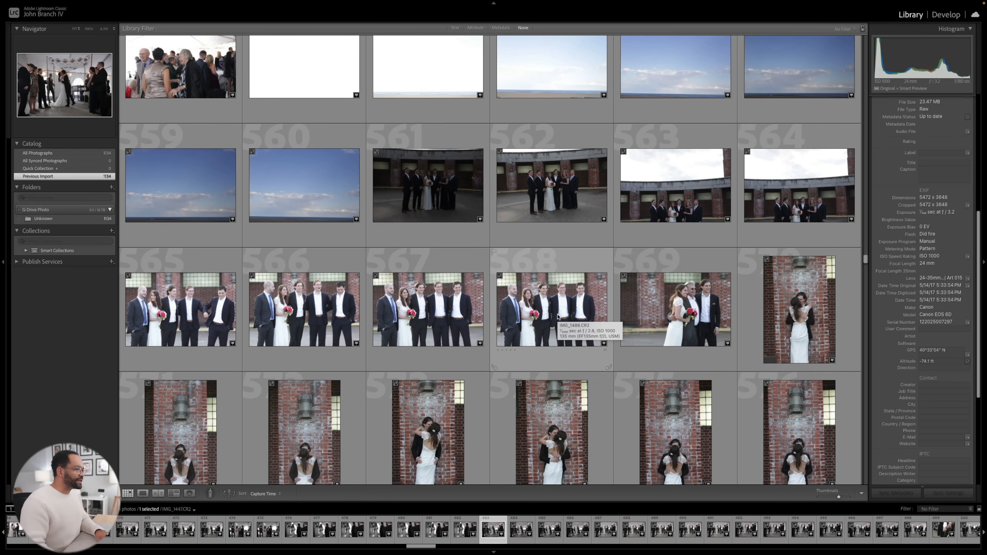
- Review the outdoor group portraits one by one from IMG_1109.CR2 up to the couple's brick-wall embrace, IMG_1491.CR2
double_click(548, 211)
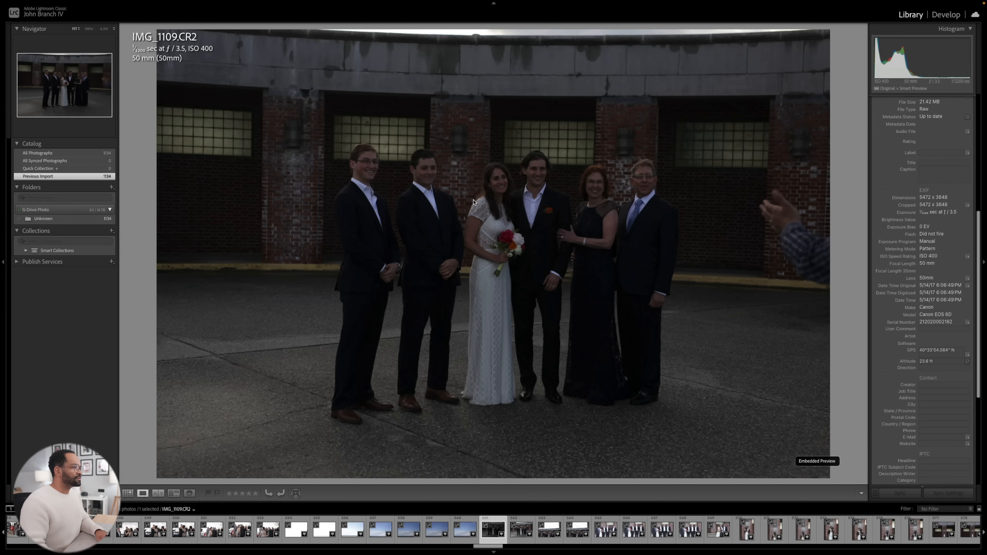
key(Right)
key(Right)
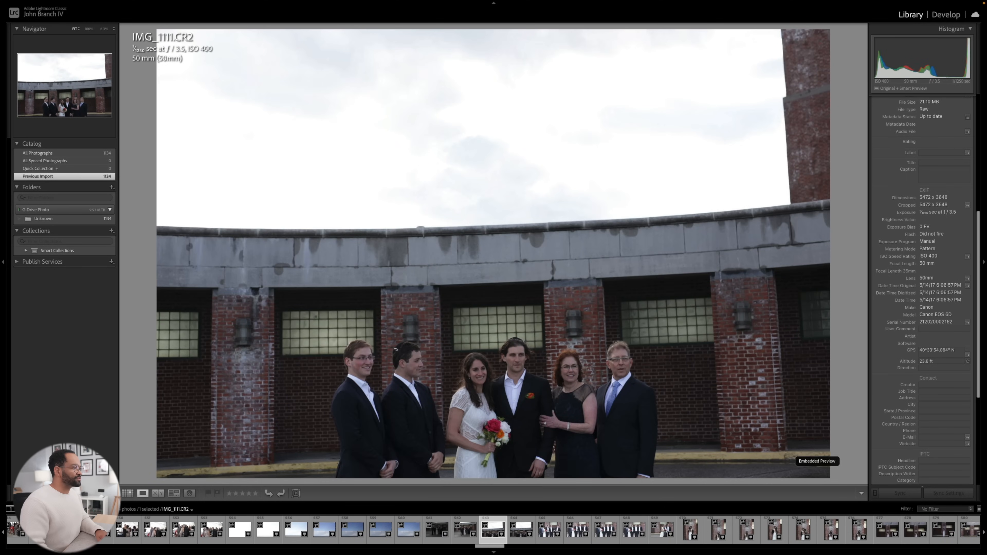
key(Right)
key(Right)
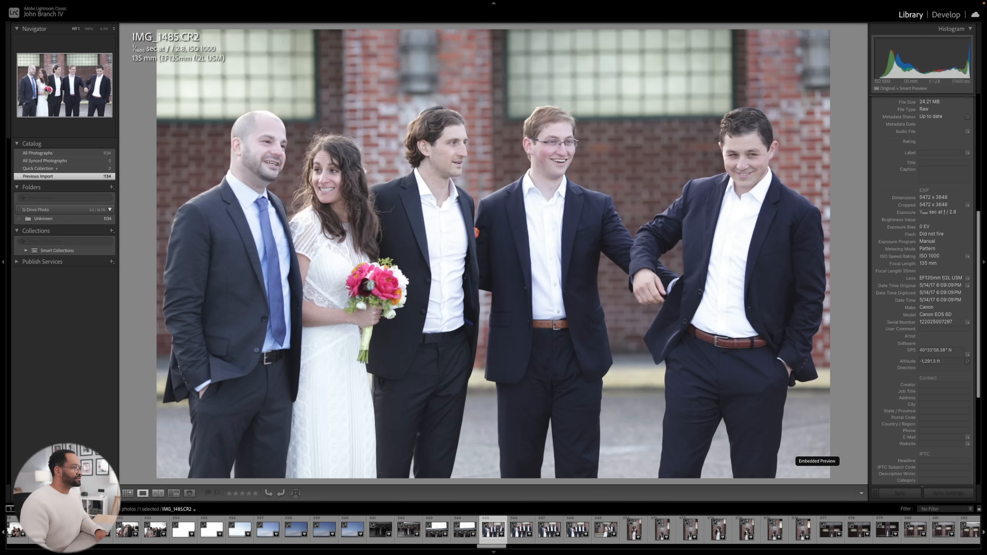
key(Right)
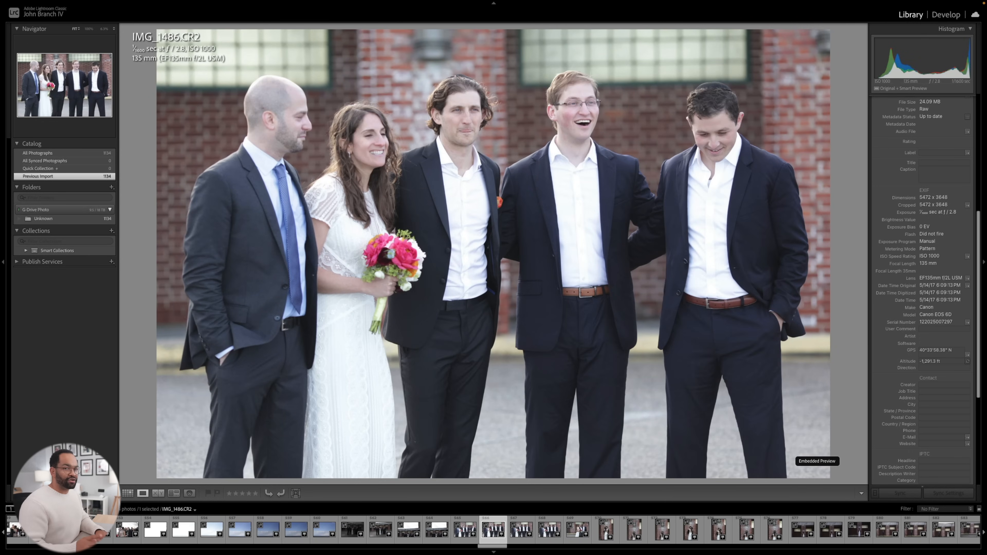
key(Right)
key(Right)
key(Right)
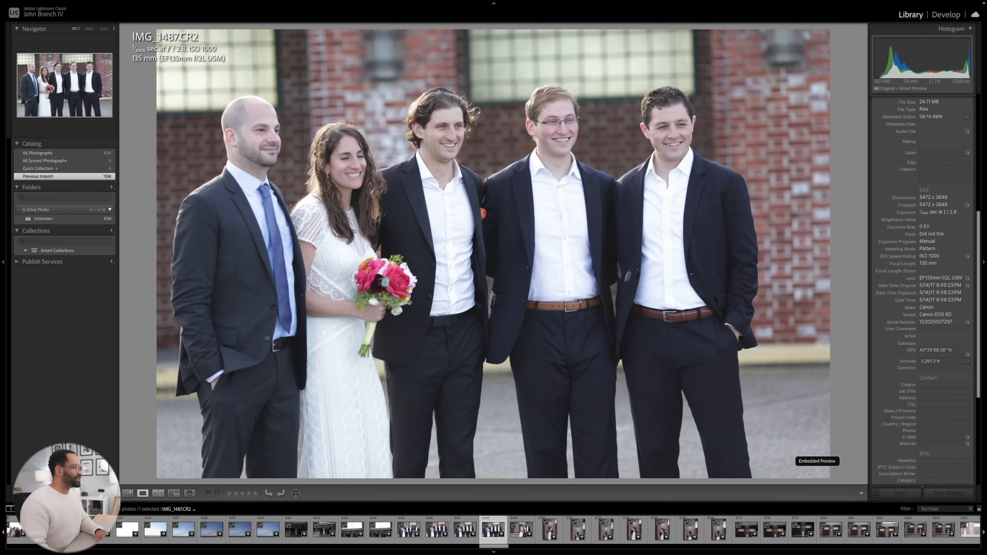
key(Right)
key(Right)
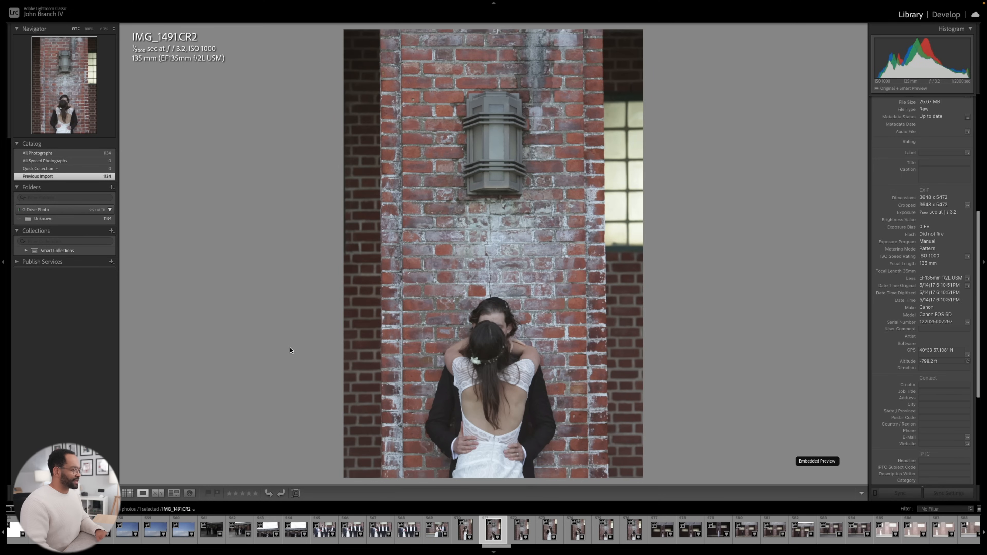
- Rate IMG_1491.CR2 five stars and open it in Develop
key(5)
key(g)
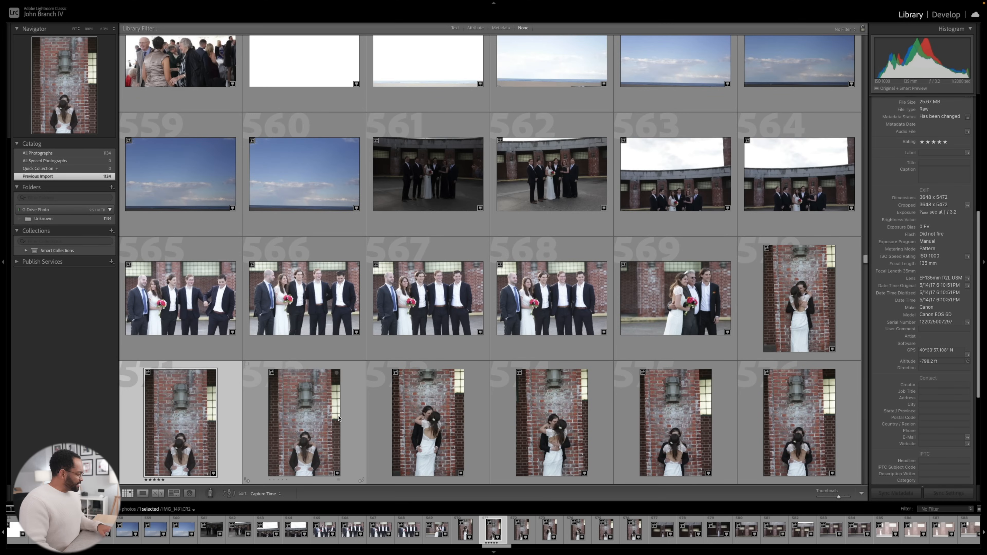
key(d)
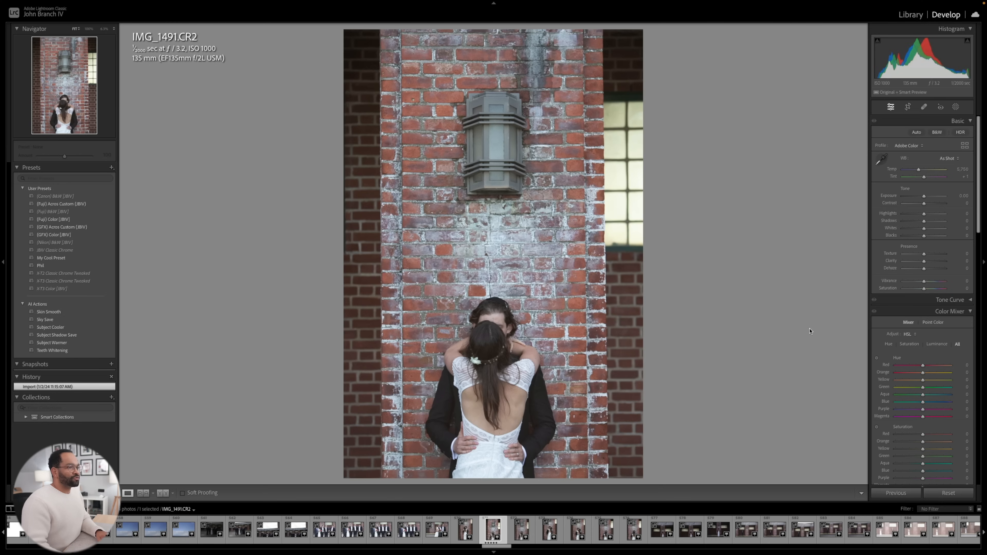
- Straighten IMG_1491.CR2 with Auto Upright and apply the [GFX] Color preset
scroll(920, 202, down, 15)
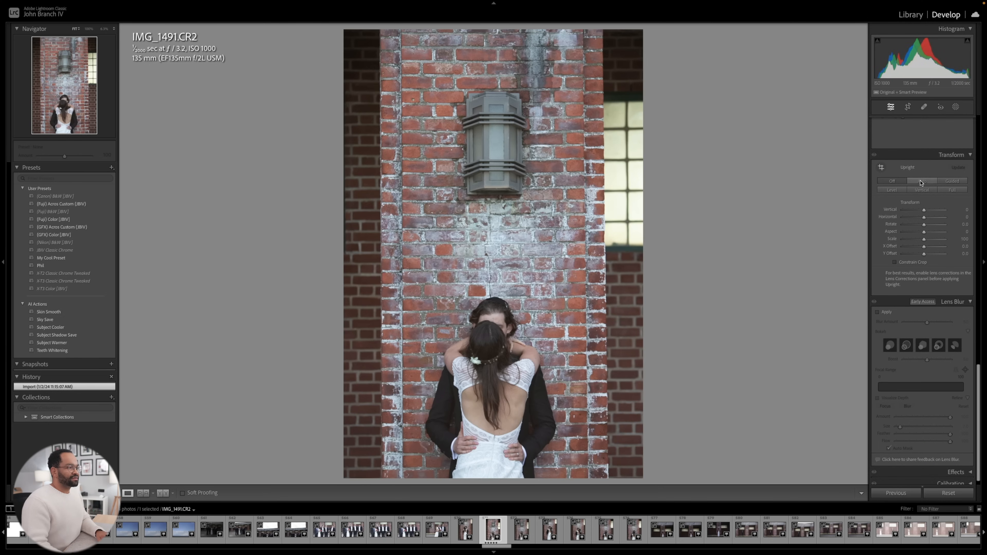
click(920, 181)
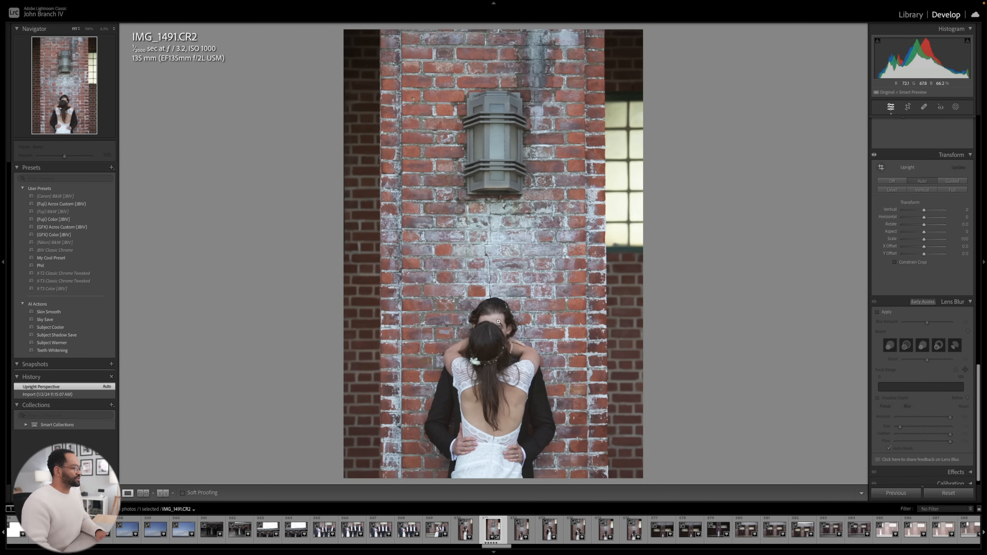
click(80, 235)
- Brighten the brick-wall portrait by setting Exposure to +0.50
scroll(932, 233, up, 10)
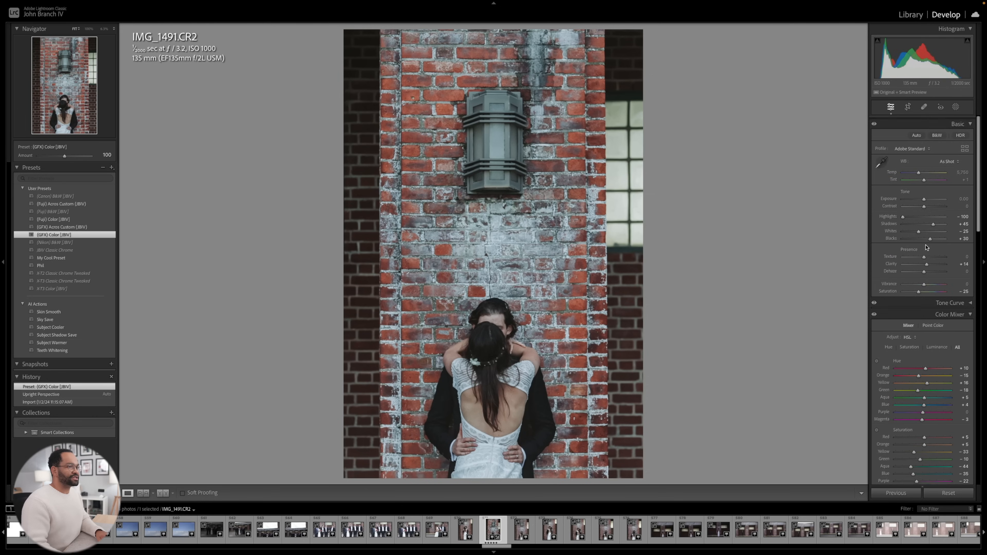
key(Up)
key(Up)
key(Up)
key(Up)
key(Up)
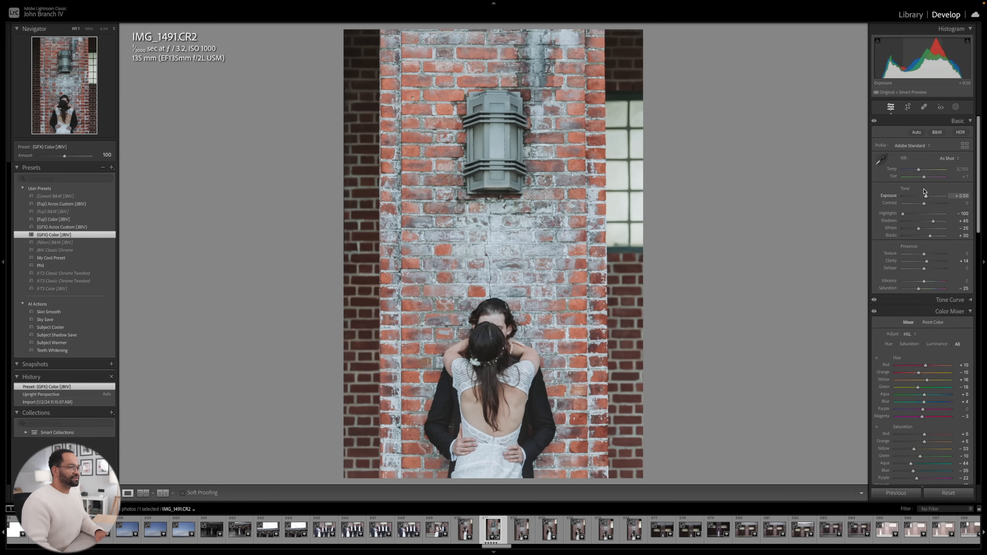
- Warm the brick-wall portrait with Temp 6,250 and Tint +6, and set Exposure to +0.40
key(Up)
key(Up)
key(Up)
key(Up)
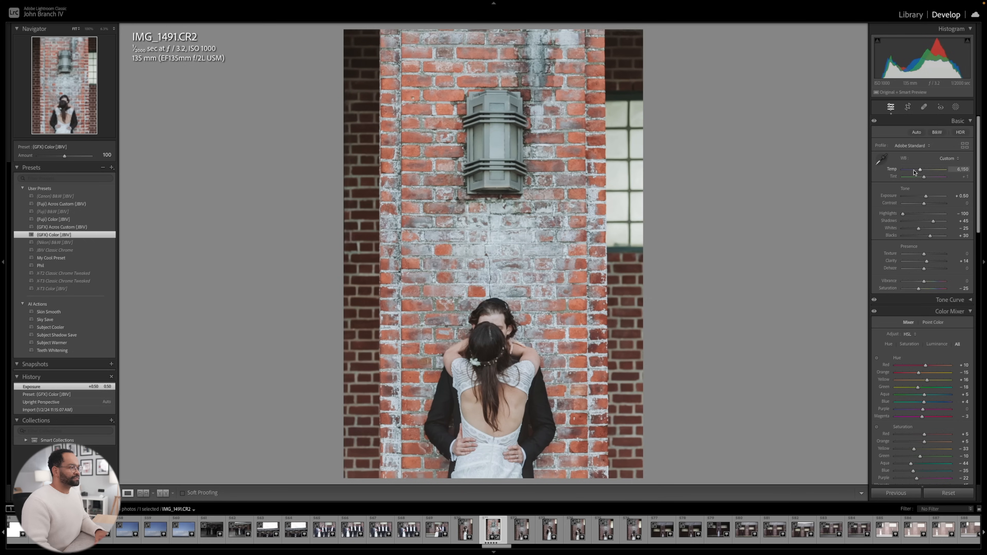
key(Up)
key(Up)
key(Up)
key(Up)
key(Up)
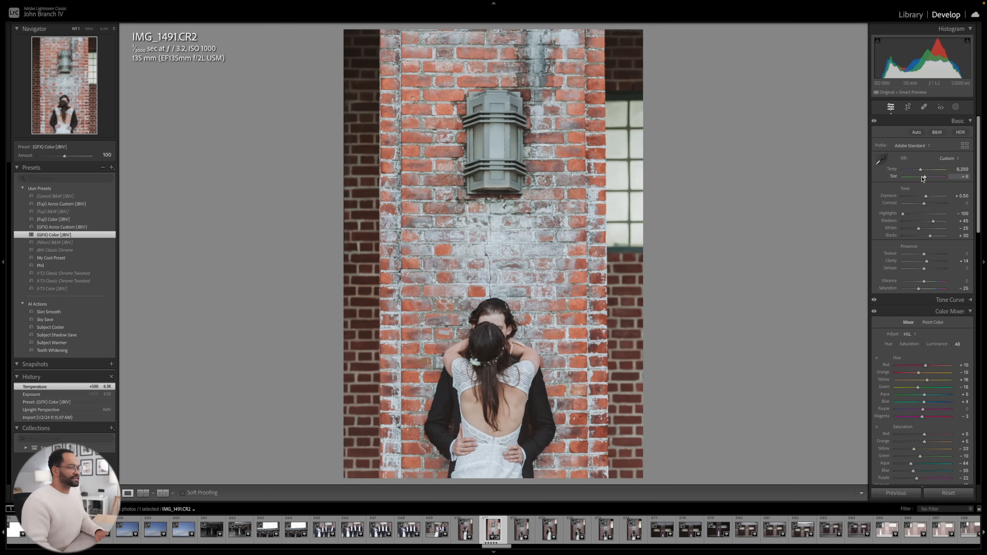
key(Down)
key(Down)
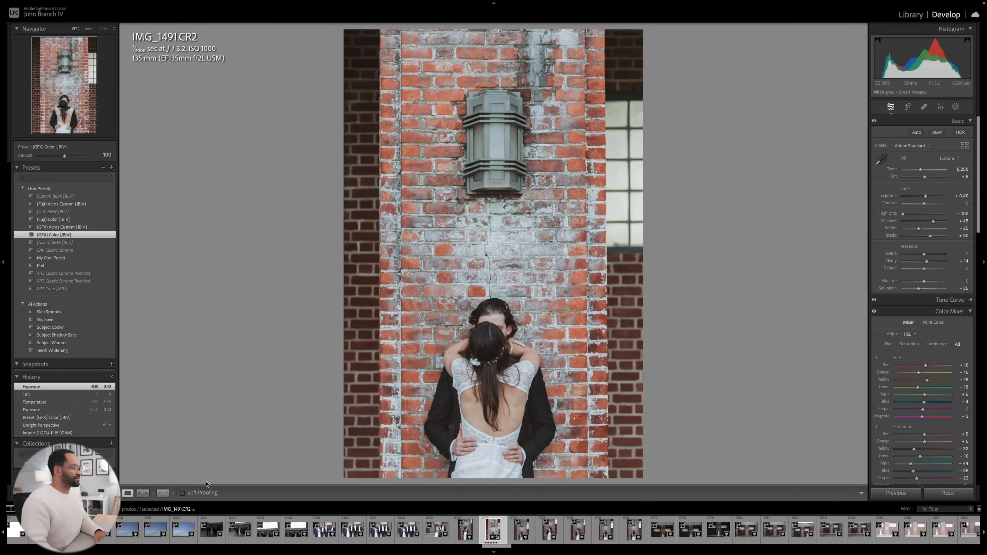
- Compare the before and after versions of IMG_1491.CR2 side by side, and return to the Library grid
click(169, 495)
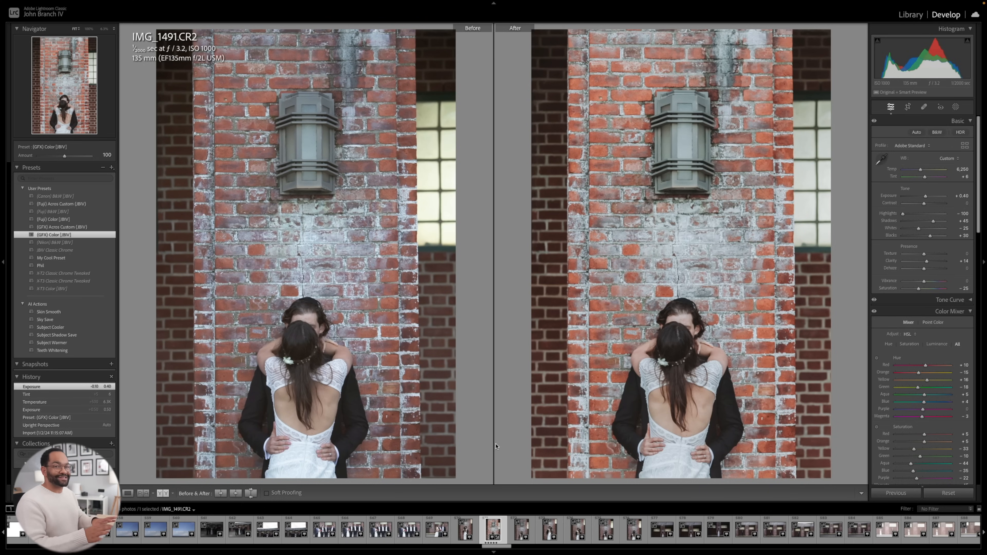
key(g)
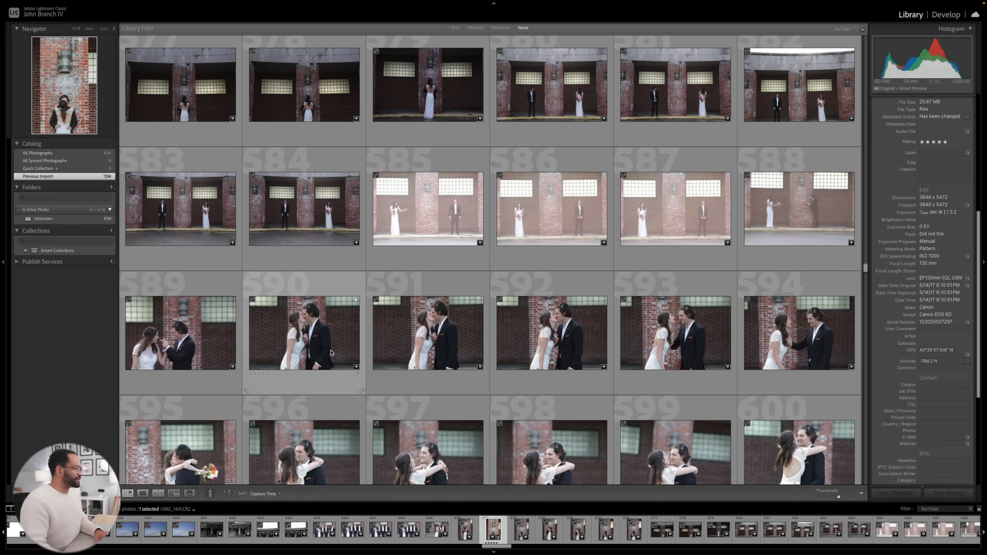
- Find the playful couple shot IMG_1501.CR2, rate it five stars, and open it in Develop
double_click(203, 347)
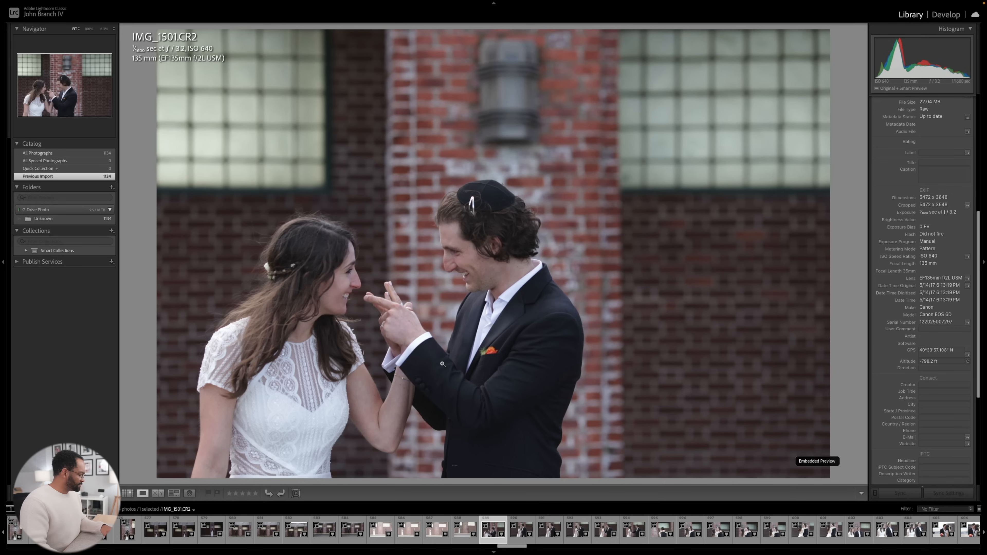
key(5)
key(d)
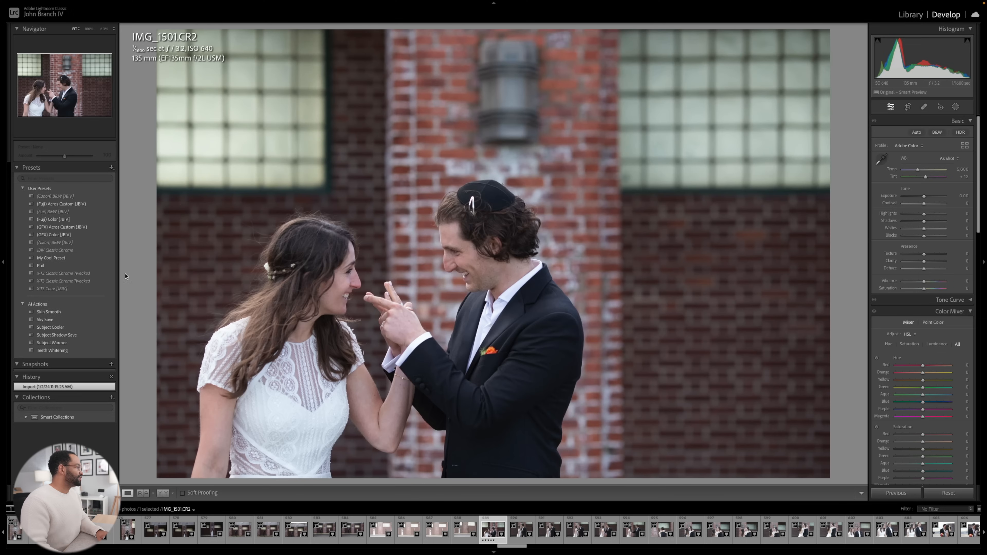
- Apply the [GFX] Acros Custom preset to IMG_1501.CR2, and set Exposure to +0.60 and Highlights to -65
click(95, 236)
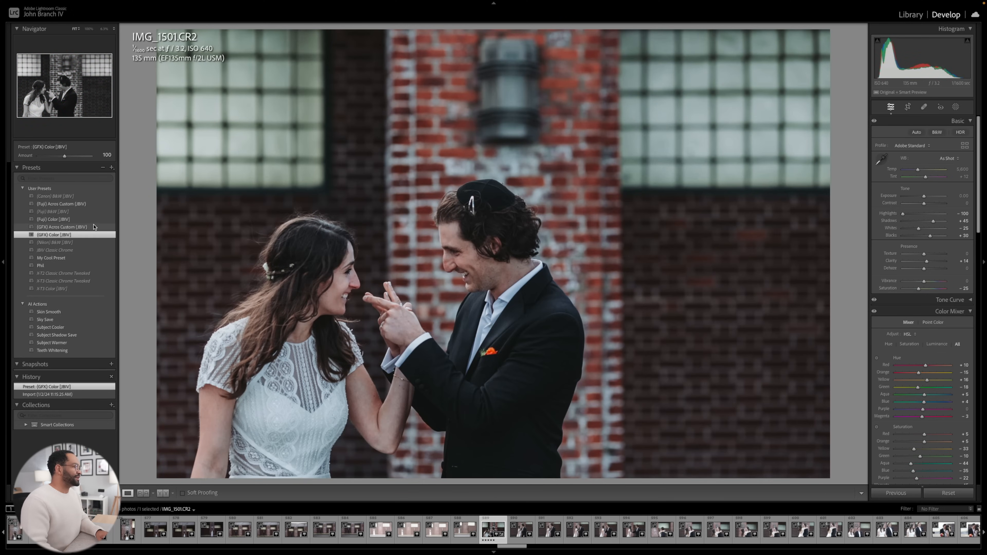
click(94, 226)
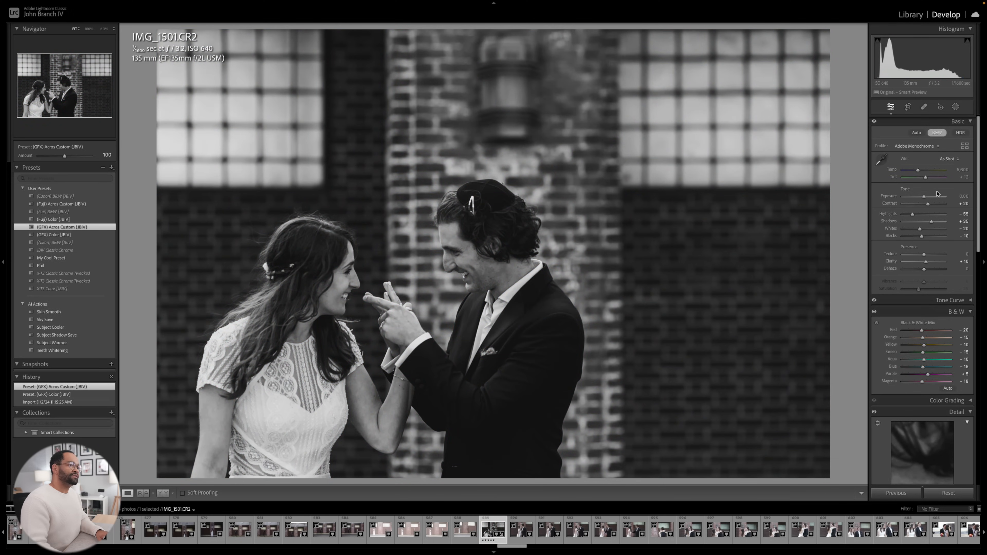
key(Up)
key(Up)
key(Up)
key(Up)
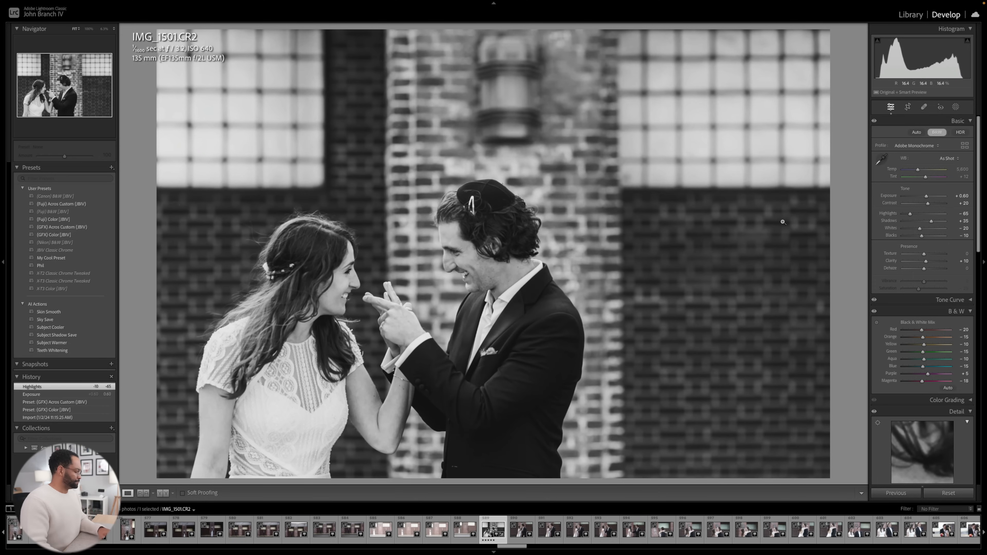
- Inspect the couple's embrace photo IMG_1121.CR2 enlarged in the Library, and return to the grid
key(g)
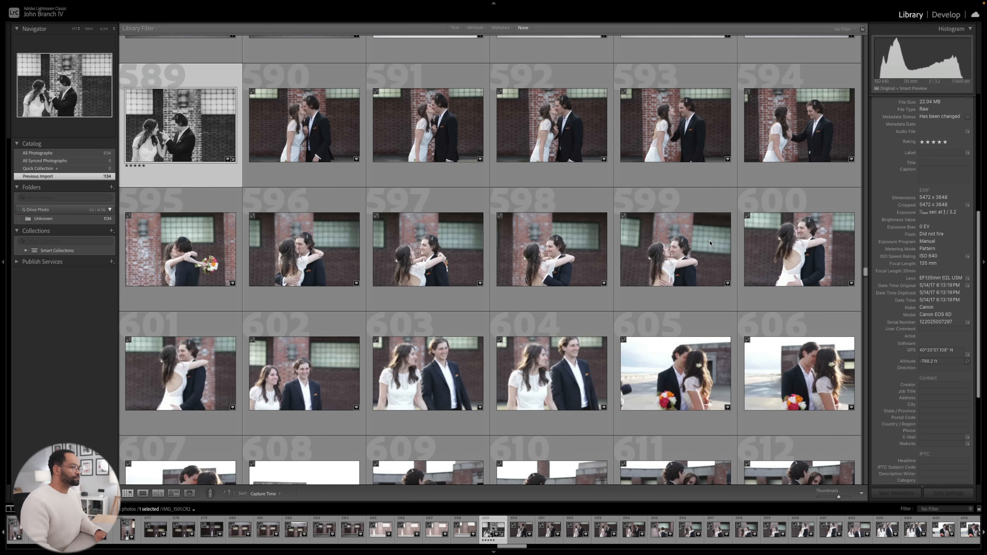
scroll(710, 243, down, 3)
double_click(633, 220)
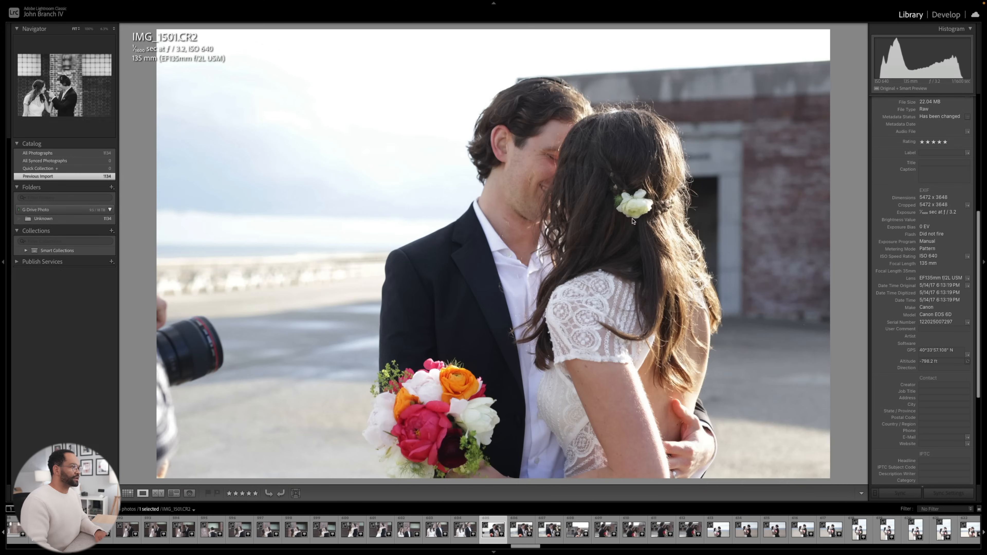
drag(230, 348, 380, 328)
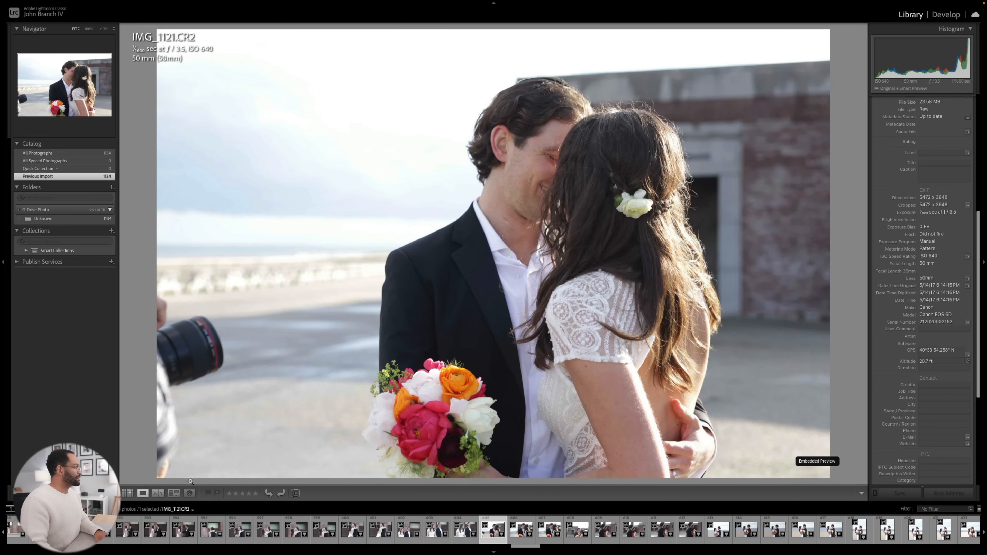
click(128, 493)
- Find the beach portrait with the bouquet, IMG_1519.CR2, rate it five stars, and open it in Develop
scroll(375, 351, down, 2)
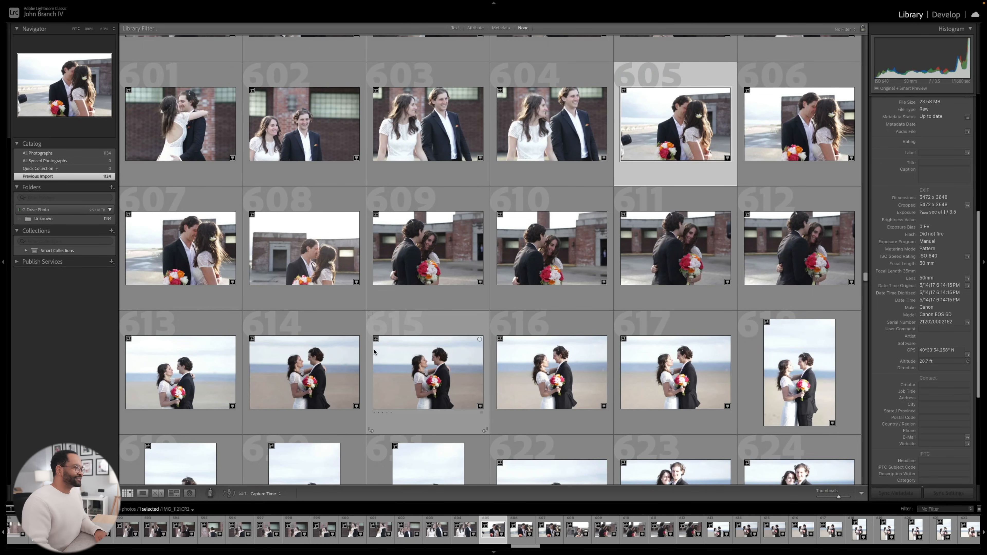
scroll(319, 285, down, 3)
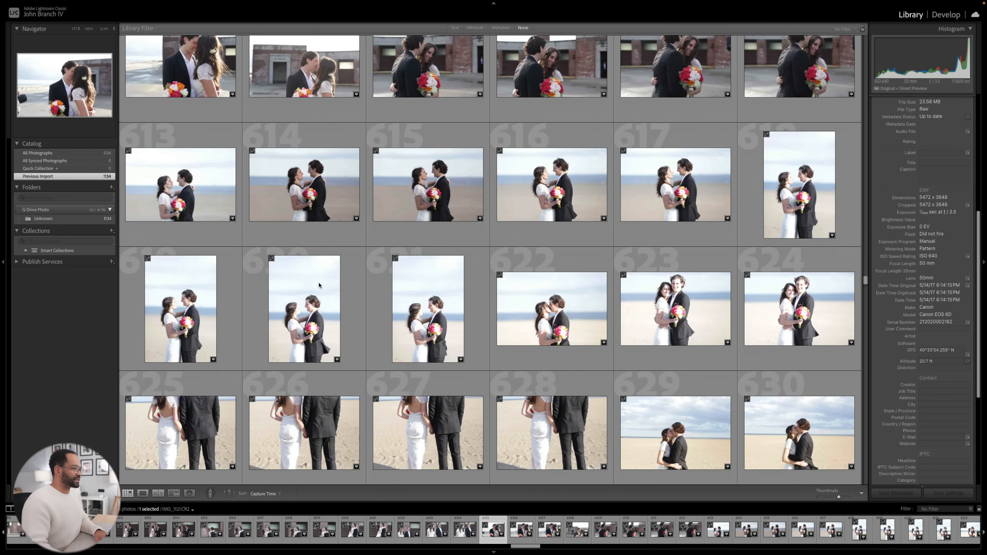
scroll(319, 284, down, 1)
scroll(318, 284, down, 6)
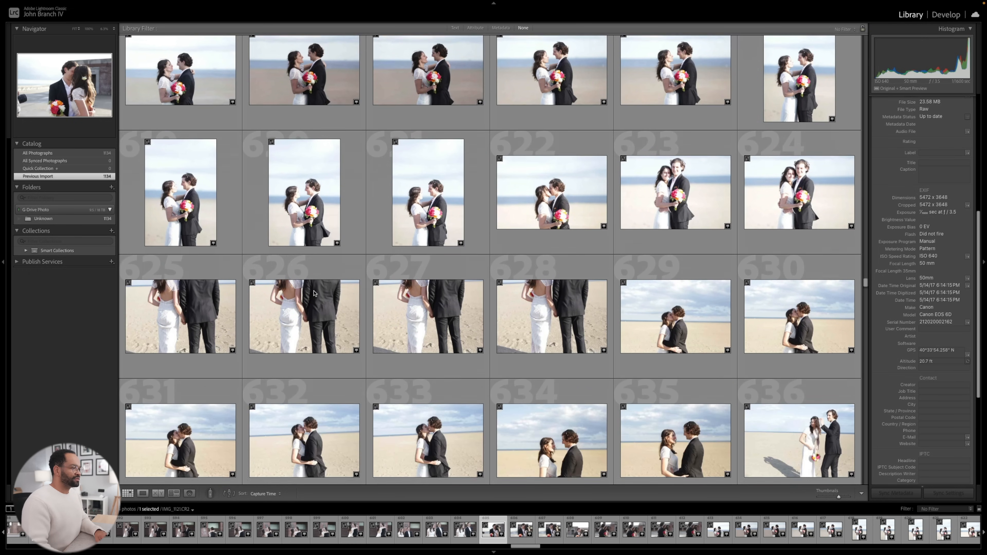
scroll(314, 293, down, 2)
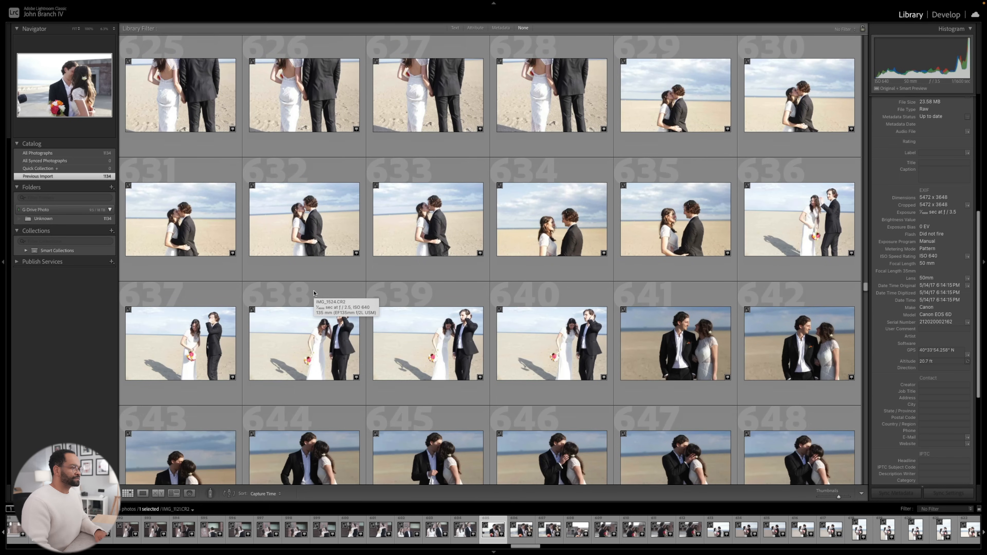
scroll(314, 293, down, 8)
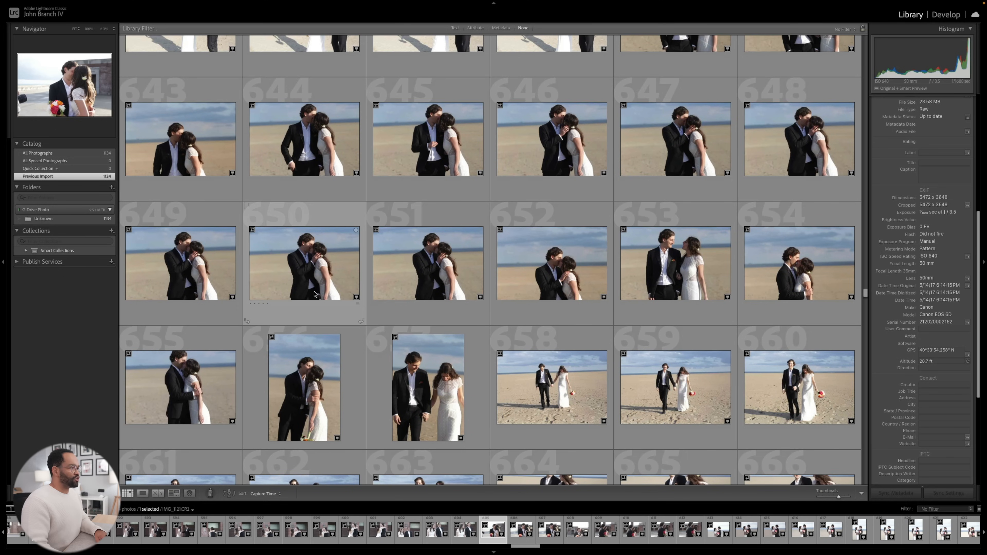
scroll(329, 274, up, 3)
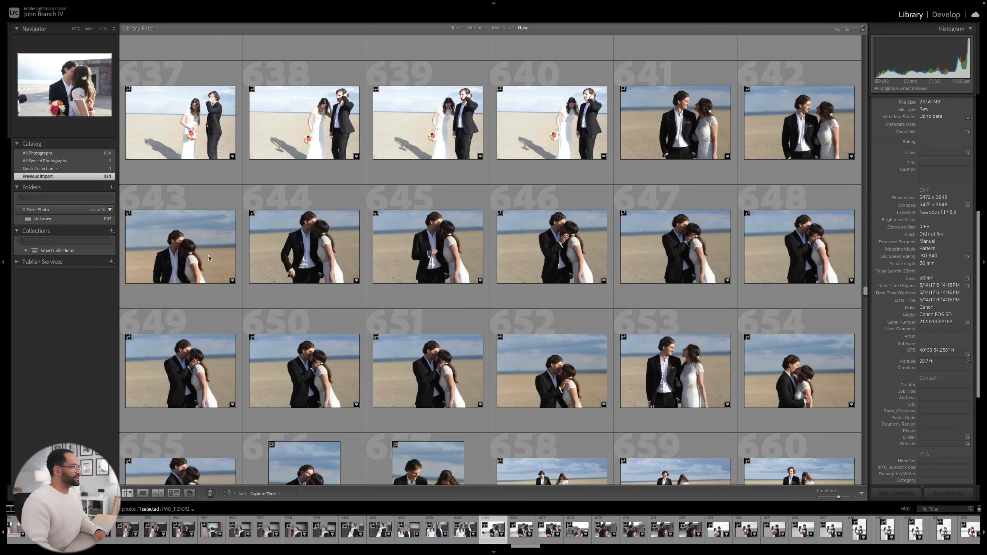
scroll(464, 279, up, 6)
scroll(463, 279, up, 4)
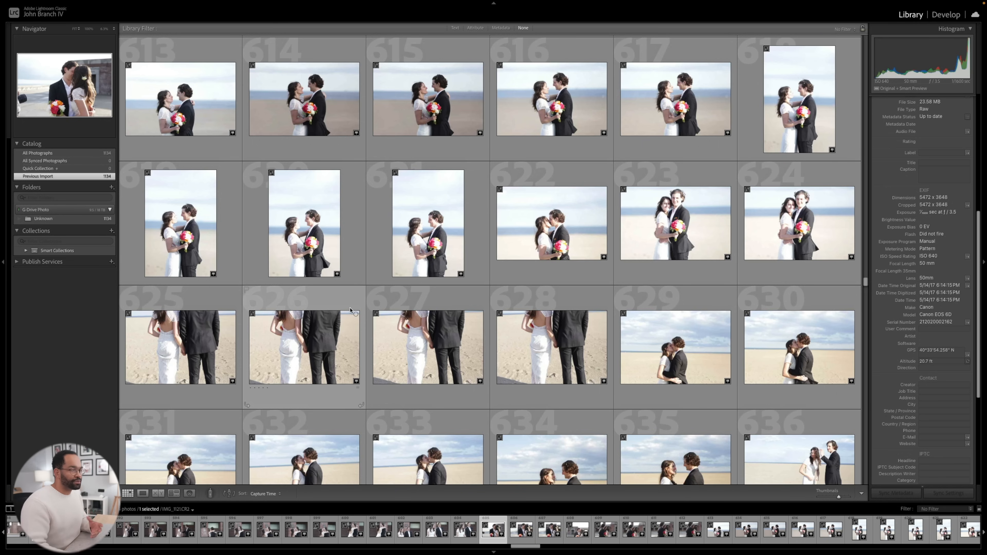
click(421, 106)
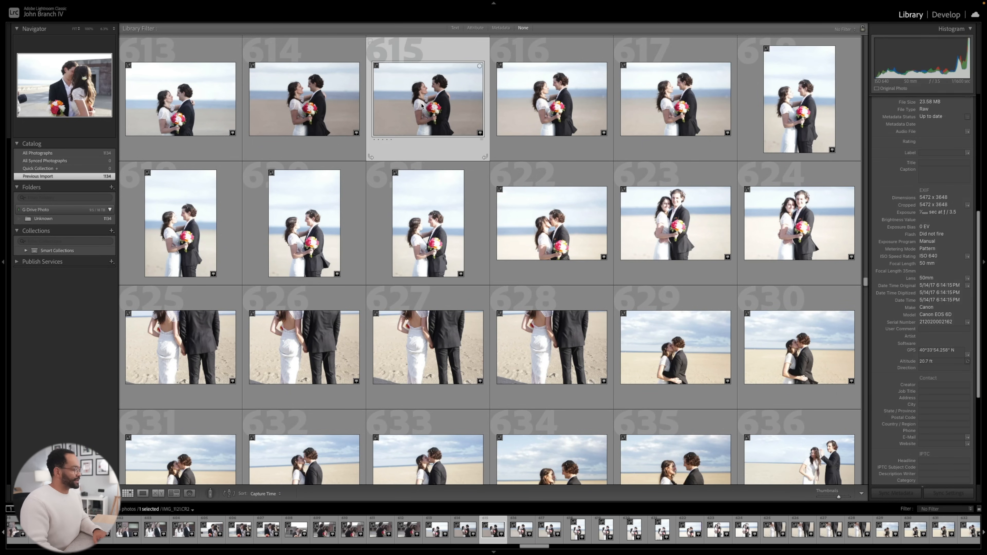
key(5)
key(d)
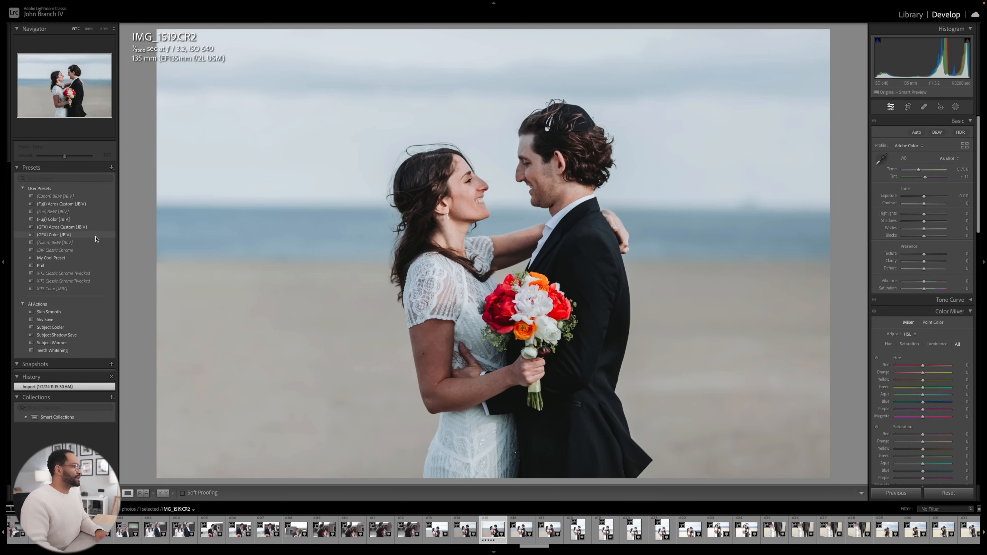
- Apply the [GFX] Color [JBIV] preset to IMG_1519.CR2, and straighten its horizon with the Level Upright correction
click(54, 234)
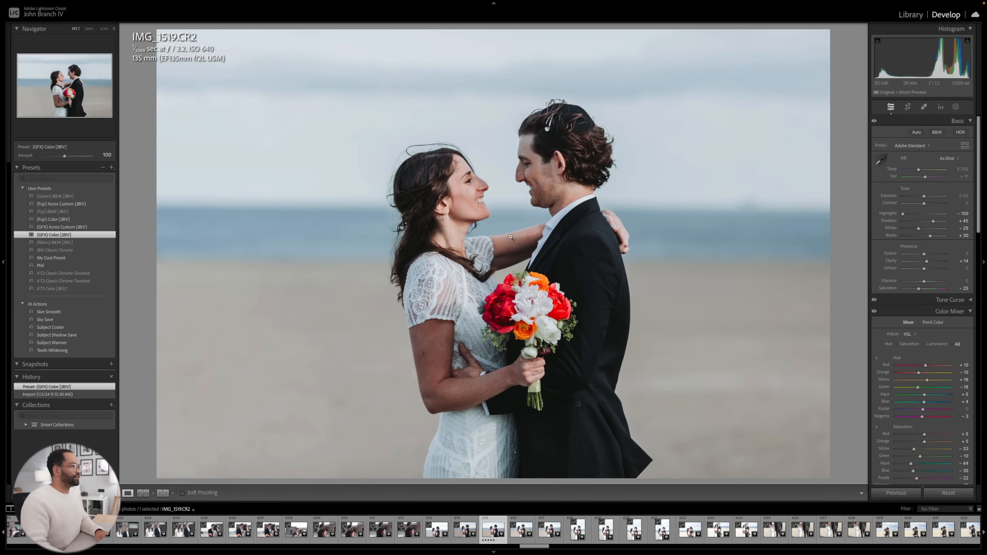
click(908, 109)
click(908, 108)
scroll(906, 272, down, 15)
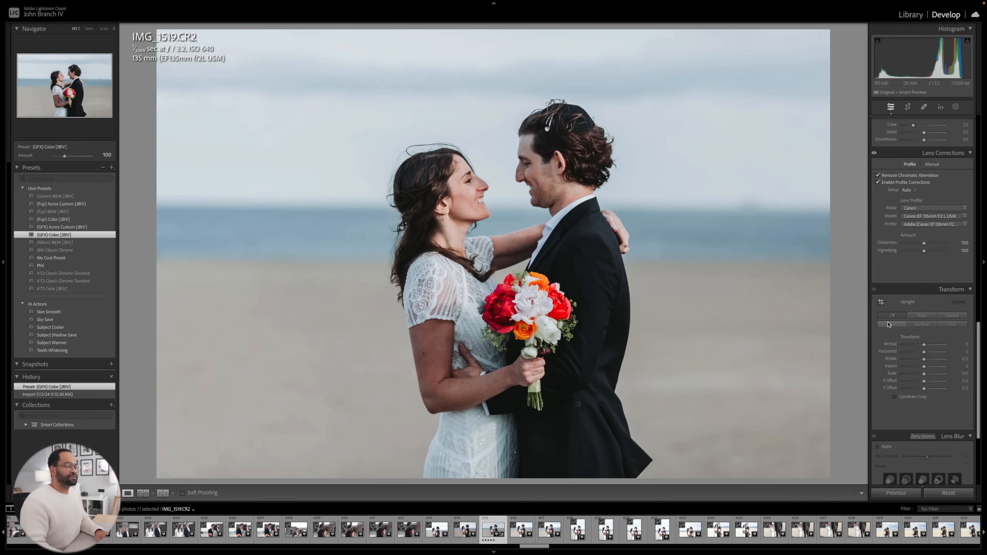
click(892, 326)
scroll(909, 291, up, 15)
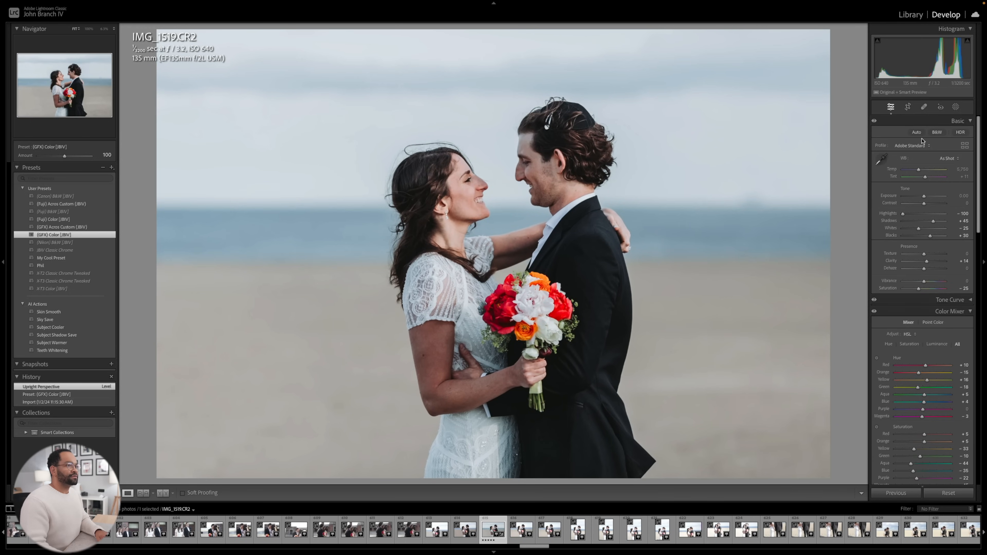
- Crop the beach portrait slightly tighter at its original aspect ratio, trimming the top and left edges to recentre the couple
click(908, 107)
drag(493, 34, 490, 46)
drag(549, 101, 537, 97)
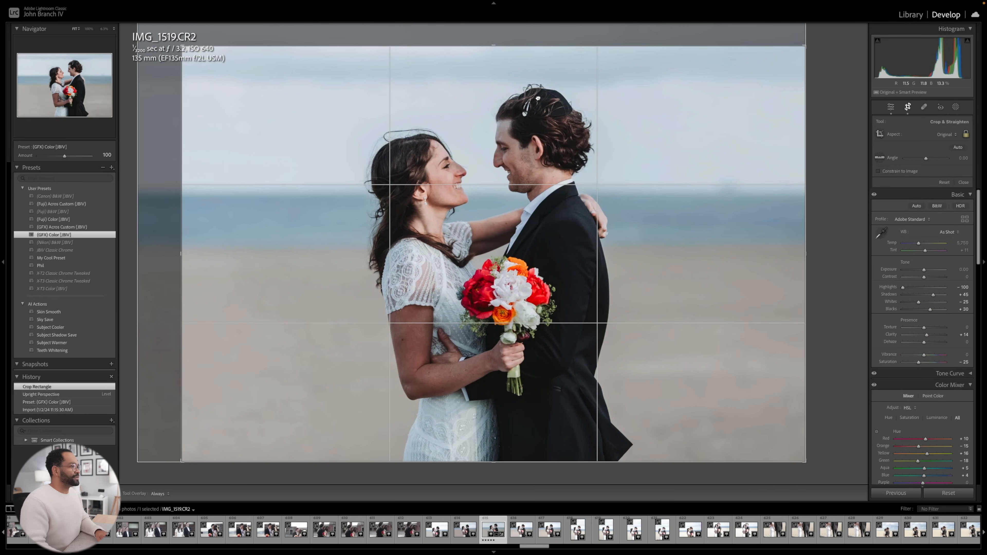
key(Return)
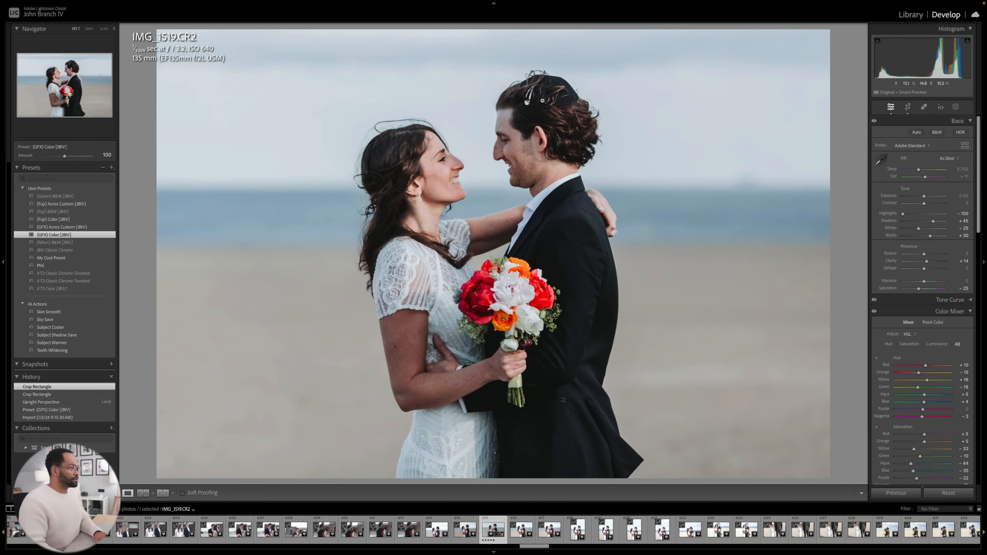
- Set the beach portrait's Exposure to +0.20, Temp to 6,850 and Tint to +16, and its Orange saturation to -5
click(925, 197)
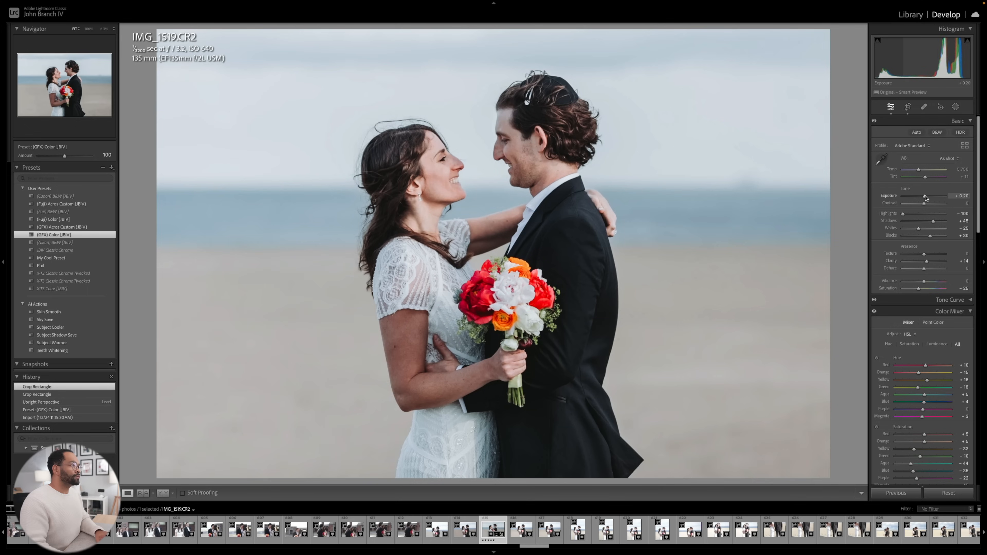
drag(917, 173, 918, 172)
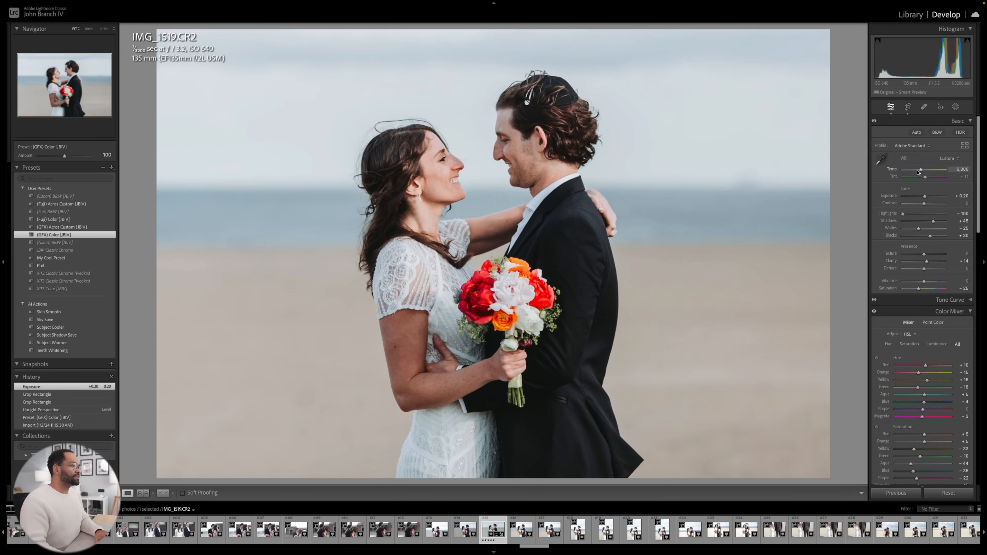
drag(925, 178, 920, 170)
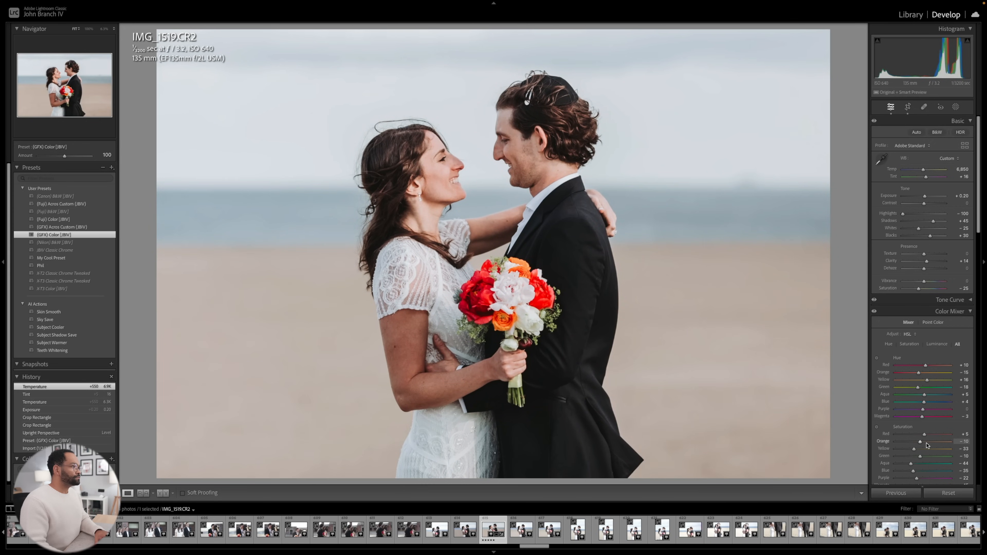
- Compare the before and after versions of IMG_1519.CR2 side by side, and return to the Library grid
click(160, 492)
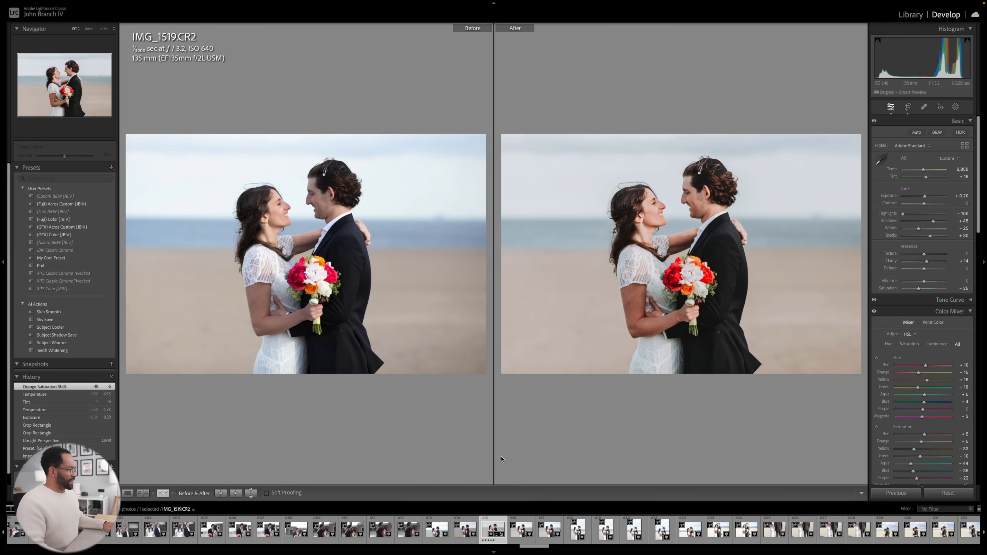
key(Tab)
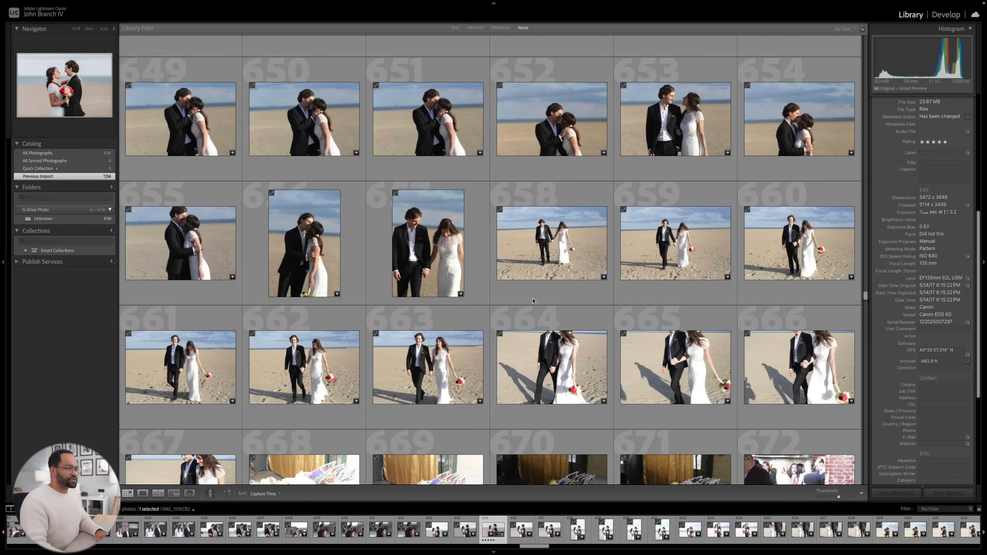
- Find the hand-holding beach walk shot with long shadows, IMG_1153.CR2, open it in Develop, and rate it five stars
scroll(533, 302, down, 3)
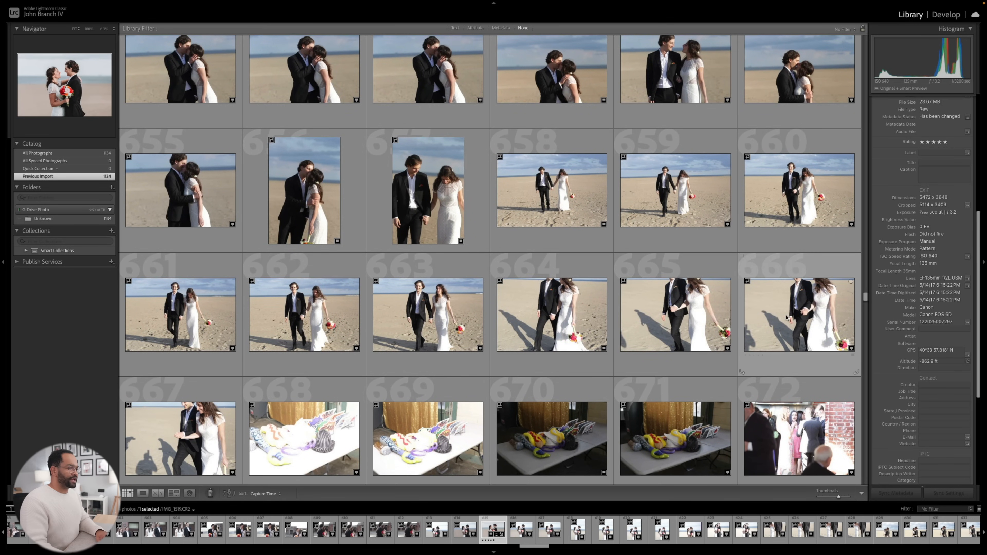
double_click(787, 315)
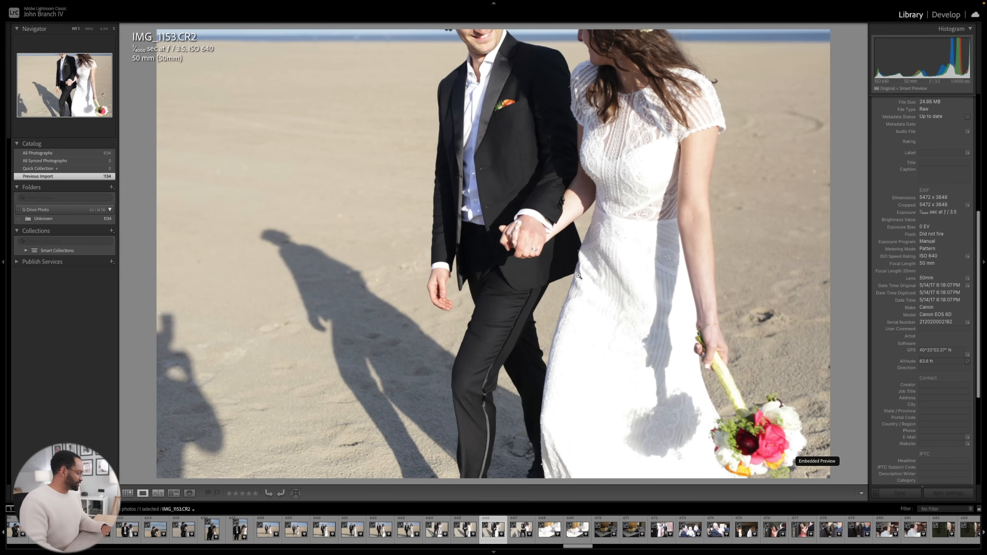
key(d)
key(5)
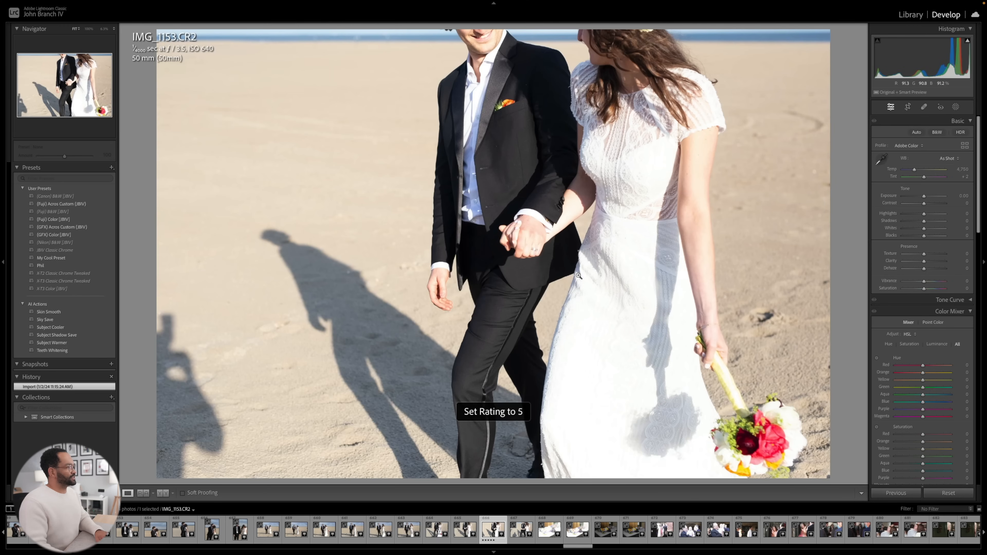
- Apply the [GFX] Acros Custom [JBIV] preset to IMG_1153.CR2, refine its highlights and shadows, and return to the Library grid
click(62, 227)
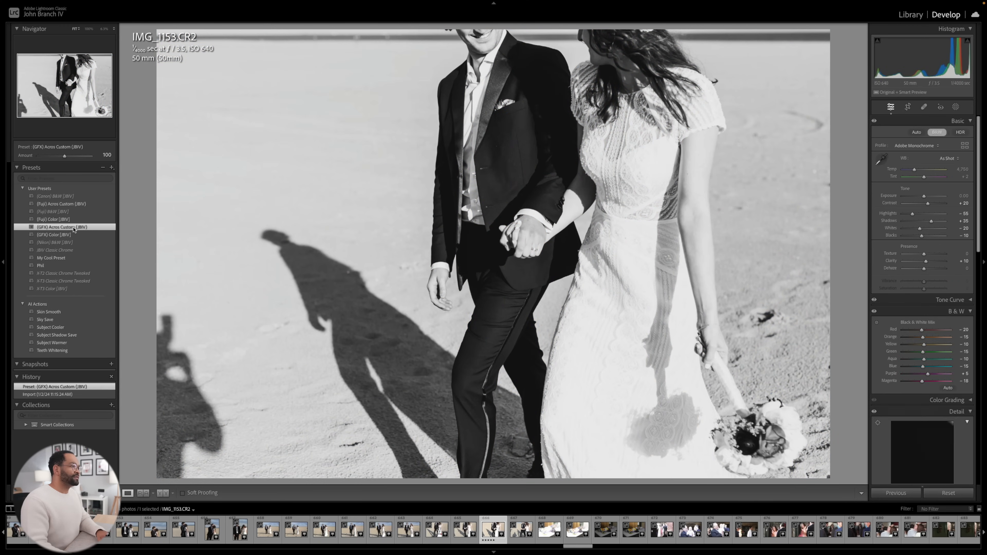
drag(912, 213, 932, 221)
key(g)
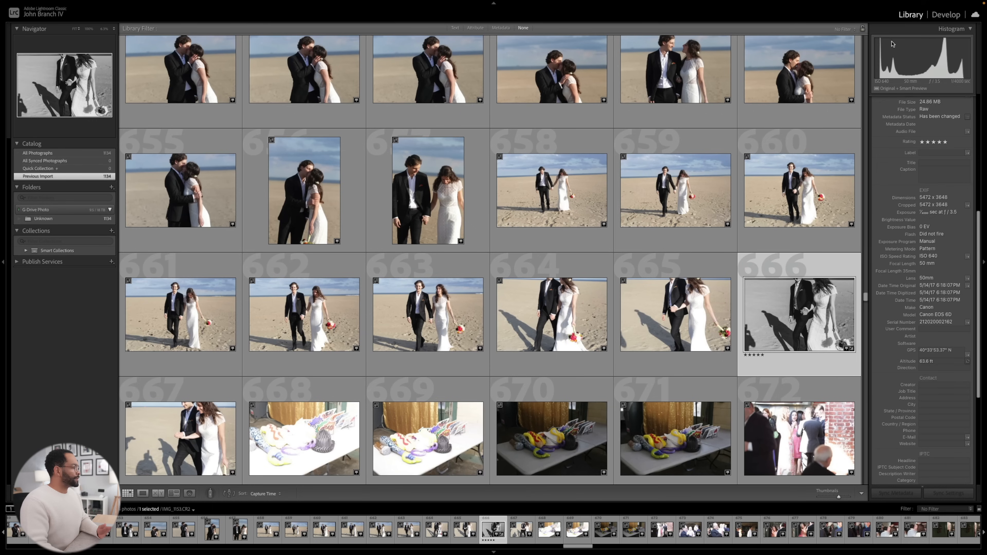
- Find the reception hug photo IMG_1551.CR2, inspect it in Develop, and return to the Library grid
scroll(639, 105, down, 6)
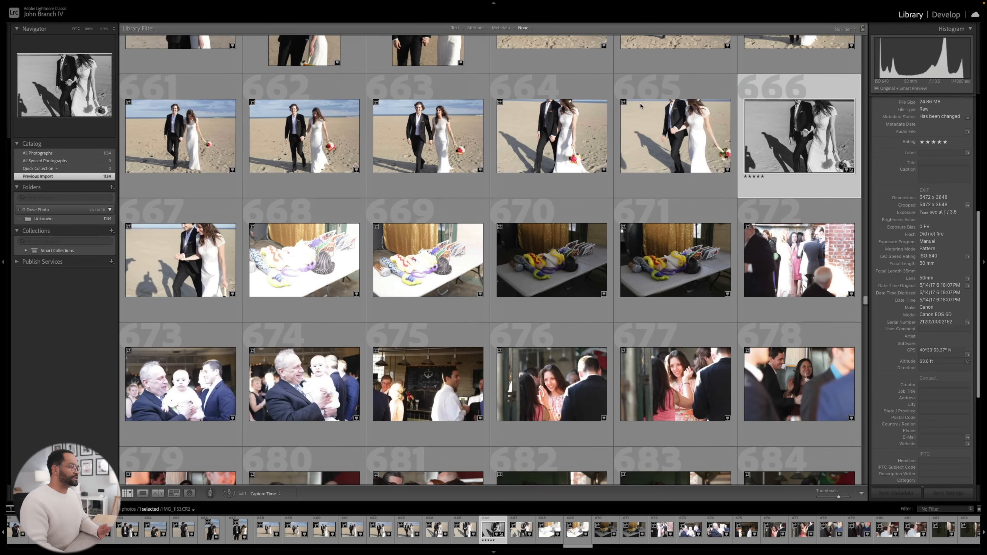
scroll(639, 105, down, 1)
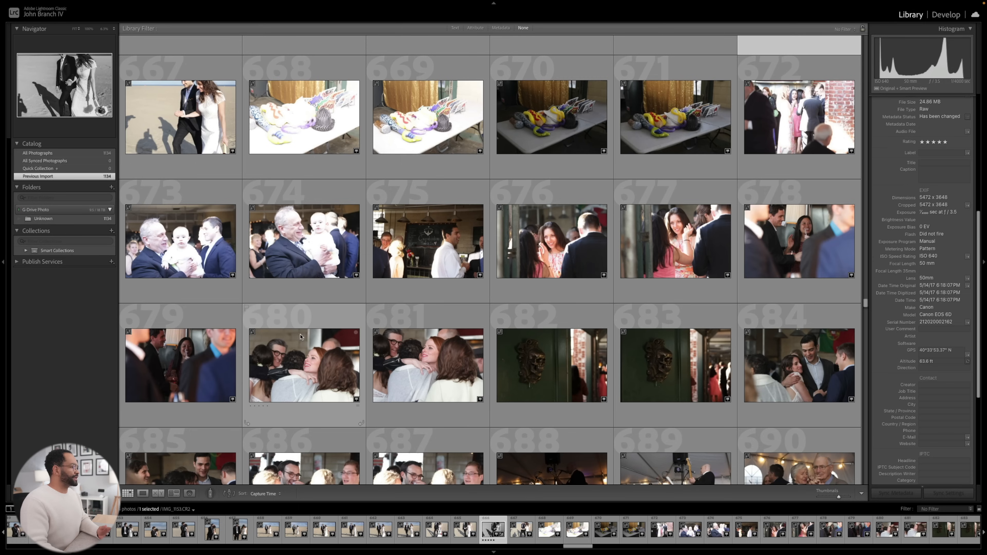
click(326, 353)
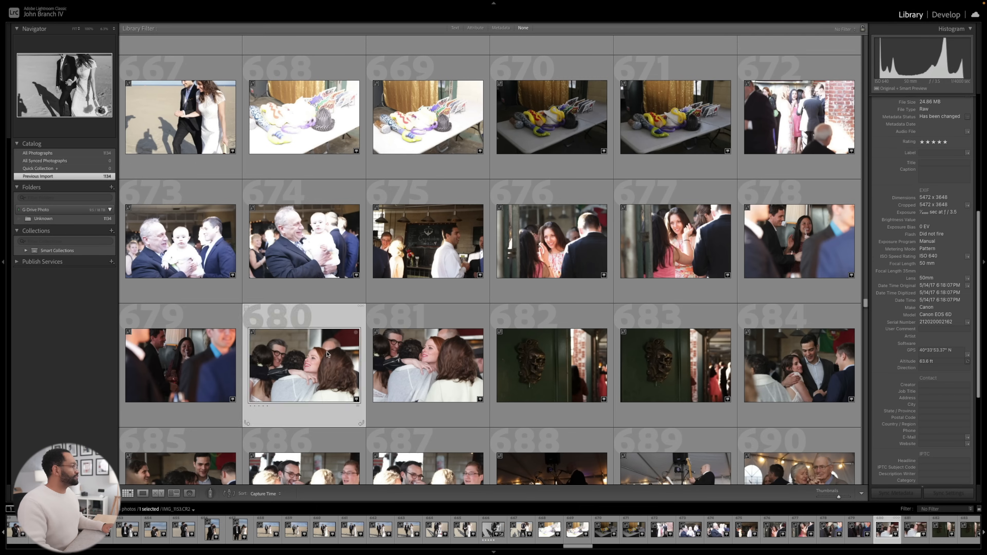
key(d)
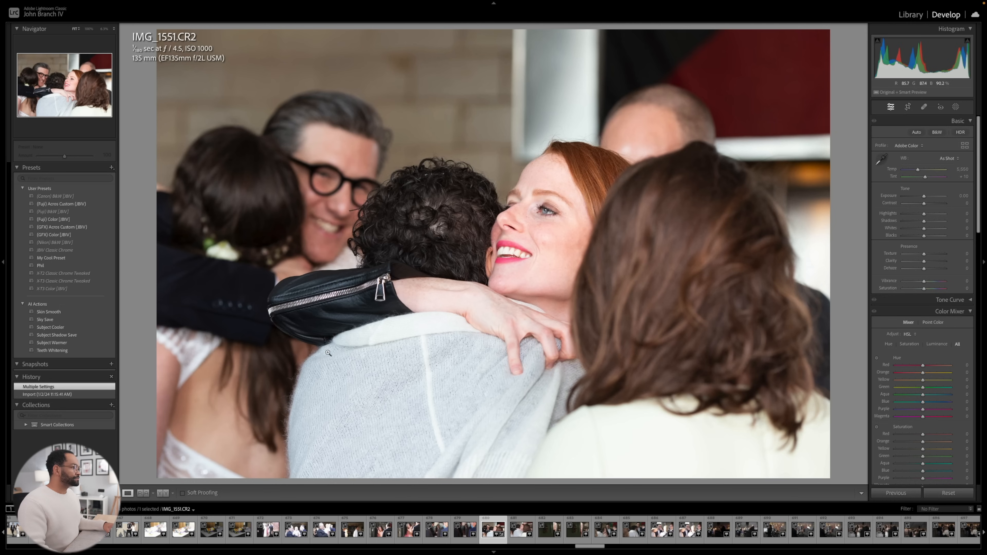
key(g)
- Inspect the skull door ornament photo IMG_1162.CR2 enlarged, and return to the grid
scroll(568, 340, down, 2)
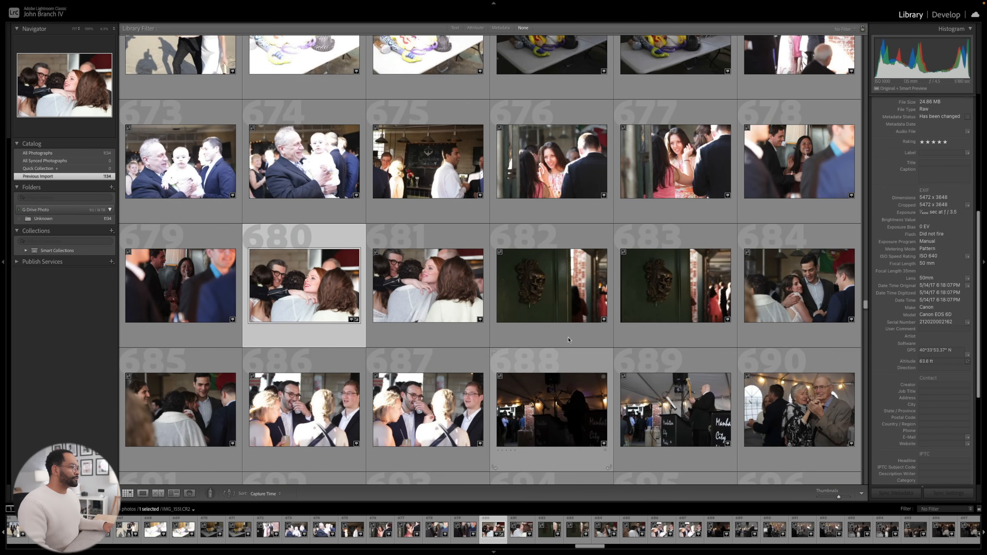
double_click(568, 340)
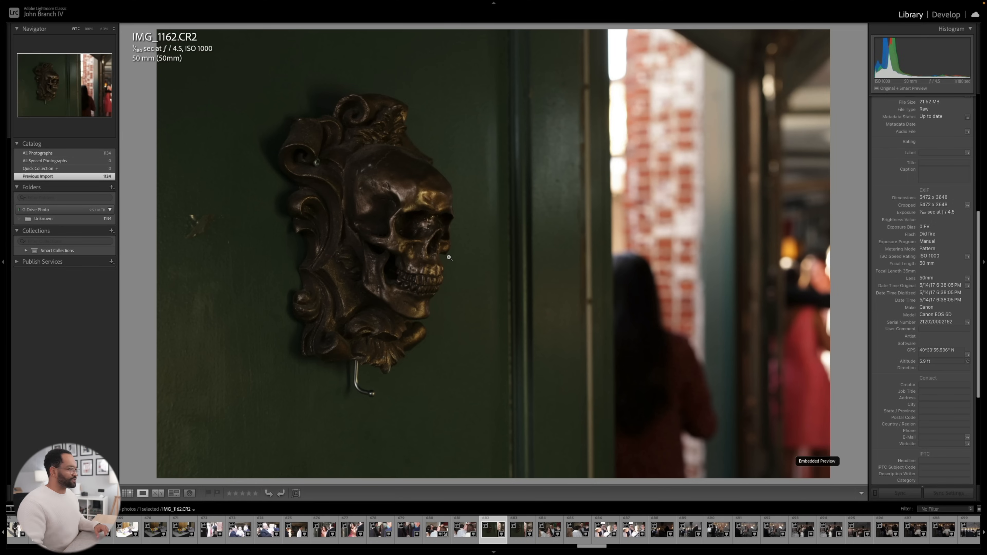
key(g)
- Find the elderly couple's dance photo IMG_1168.CR2, inspect it enlarged, and return to the grid
scroll(453, 269, down, 3)
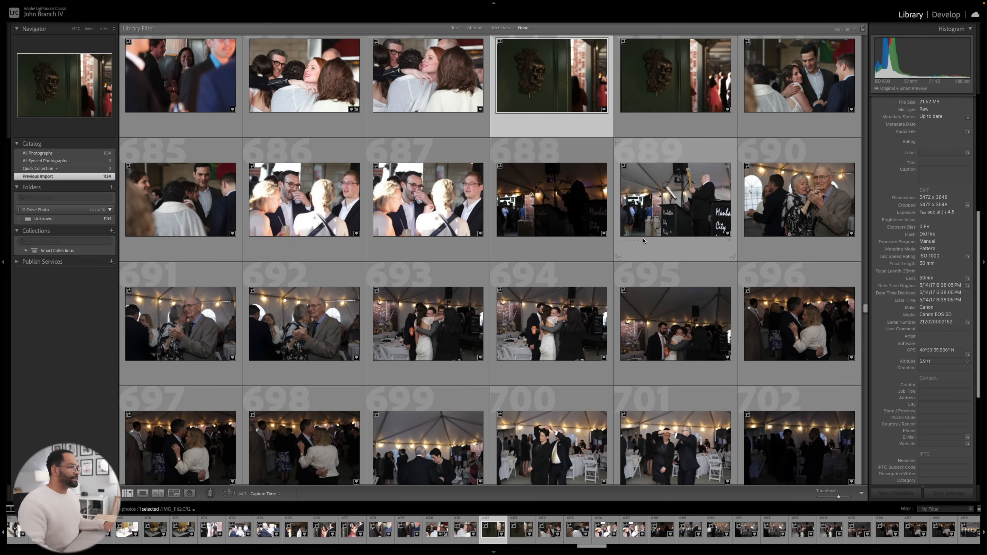
double_click(347, 339)
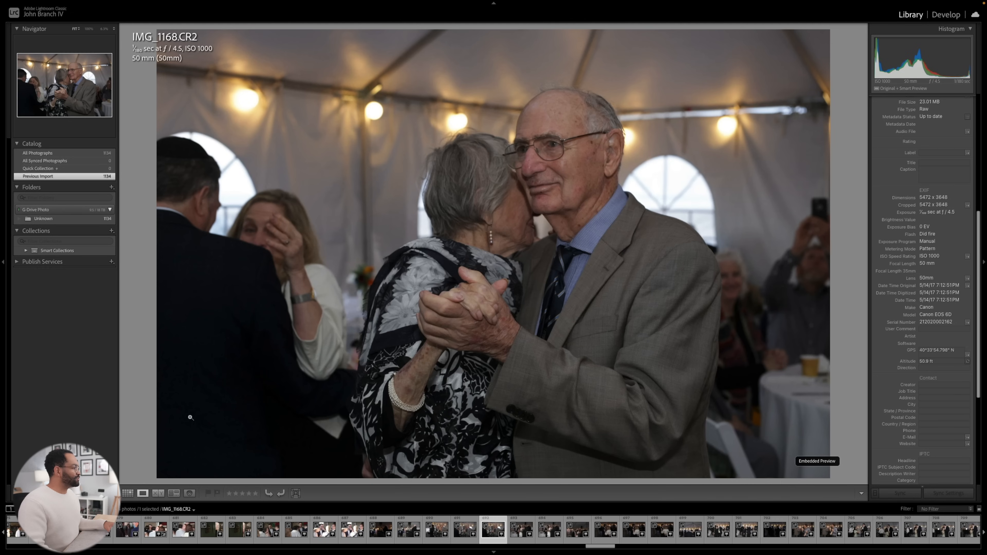
click(126, 493)
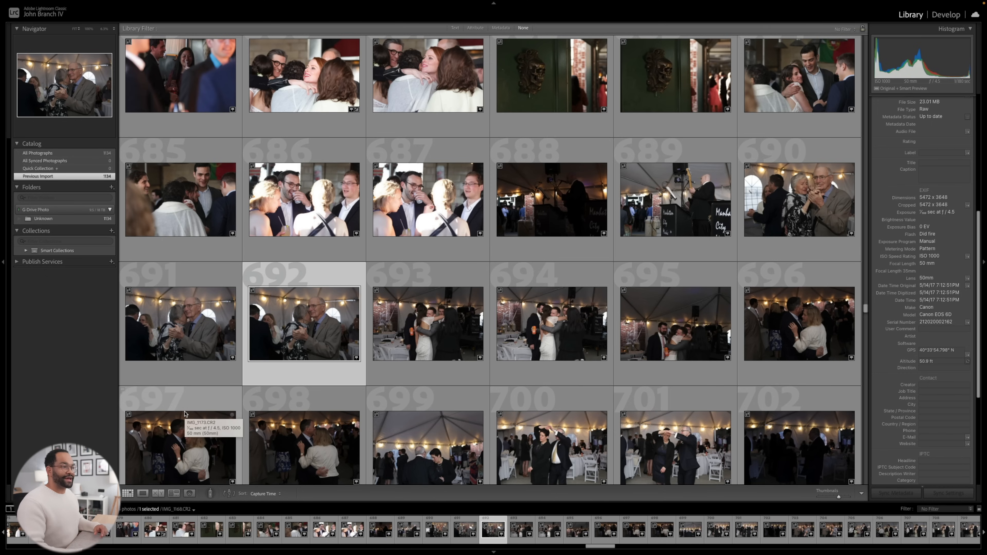
- Find the bride dancing with the elderly man, IMG_1190.CR2, open it in Develop, and rate it five stars
scroll(185, 414, down, 6)
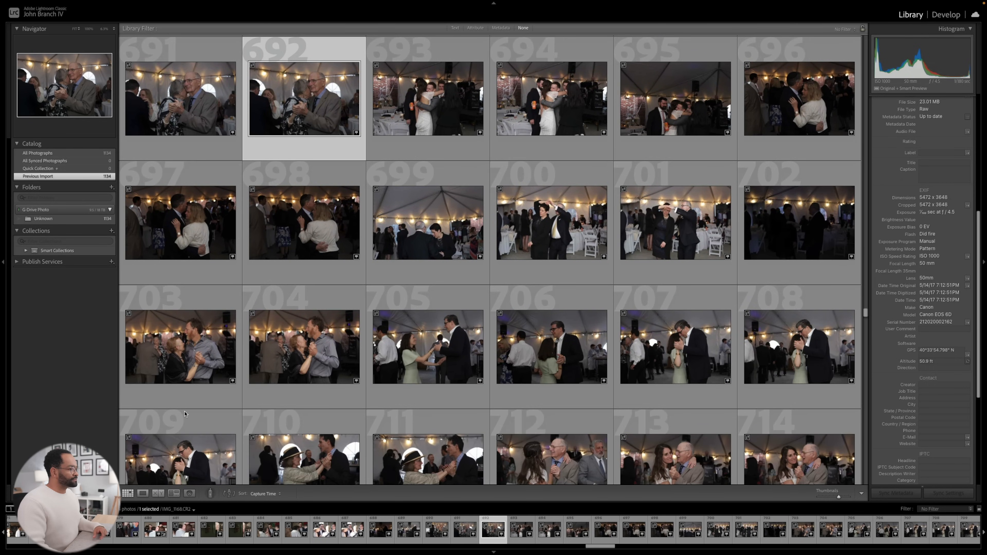
scroll(186, 420, down, 2)
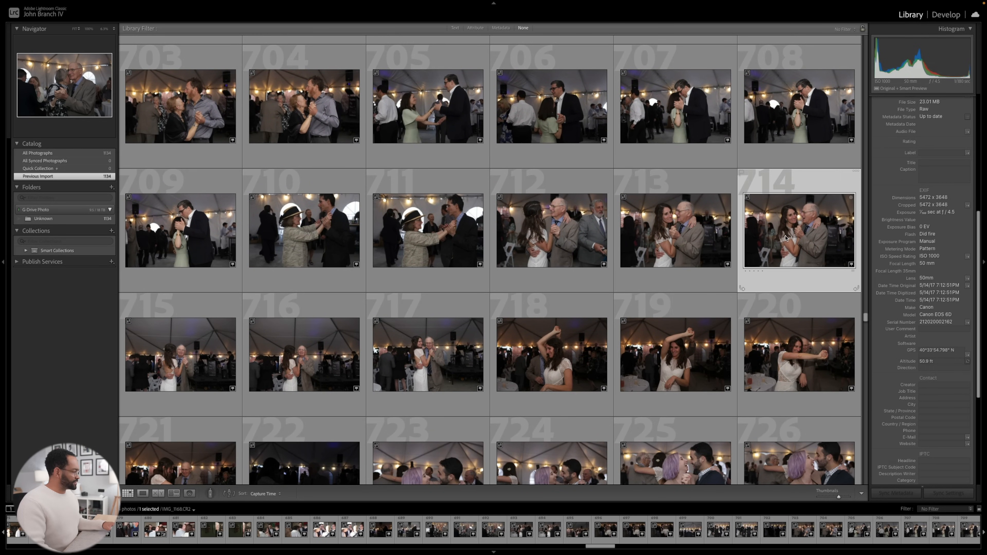
key(d)
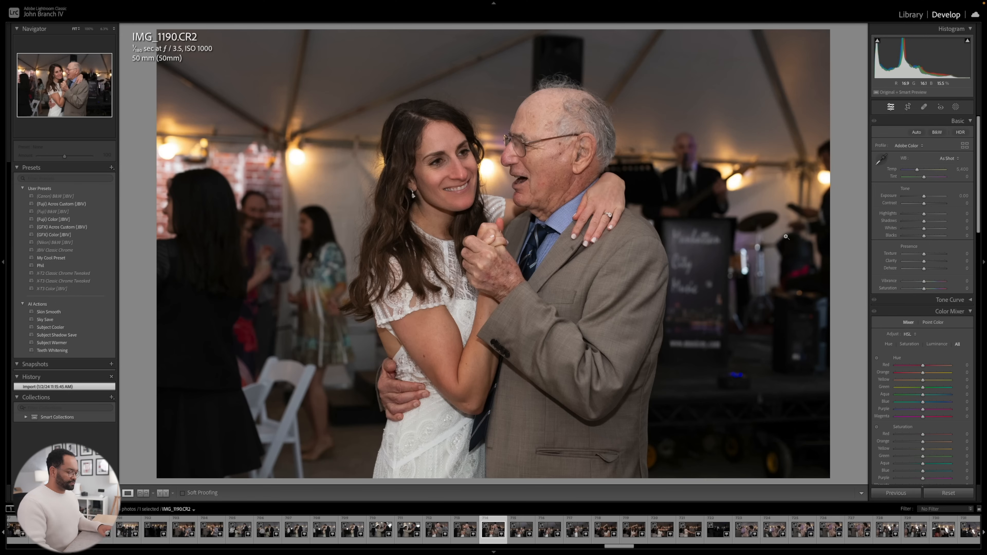
key(5)
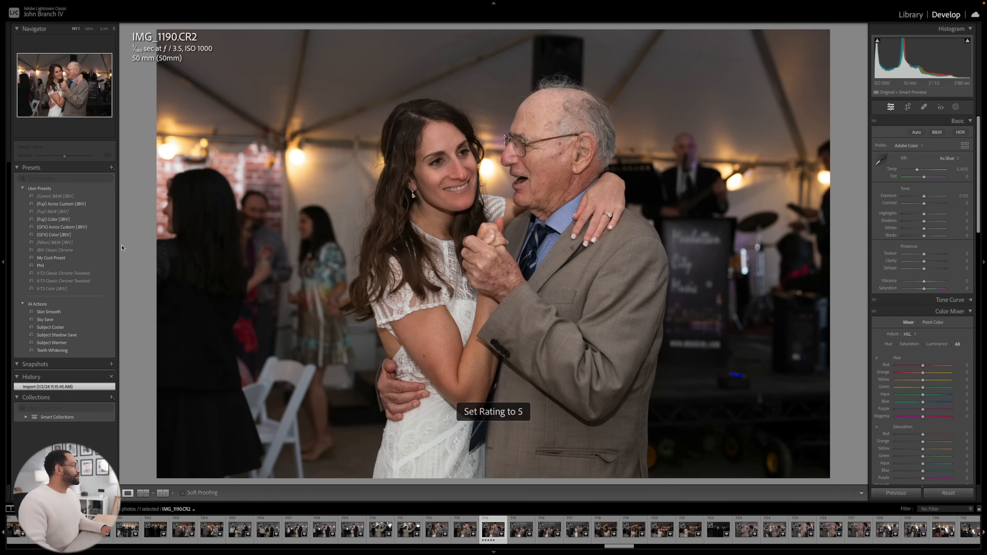
- Apply the [GFX] Color [JBIV] preset to IMG_1190.CR2 and set highlights to -65 and exposure to +0.70
click(70, 234)
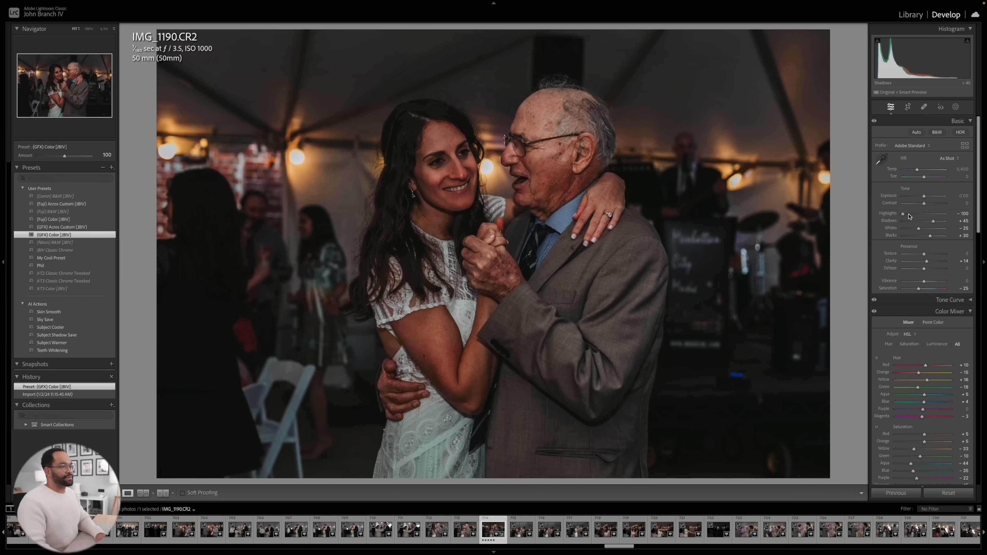
key(Up)
key(Up)
key(Up)
key(Up)
key(Up)
key(Up)
key(Up)
key(Up)
key(Up)
key(Up)
key(Up)
key(Up)
key(Down)
key(Down)
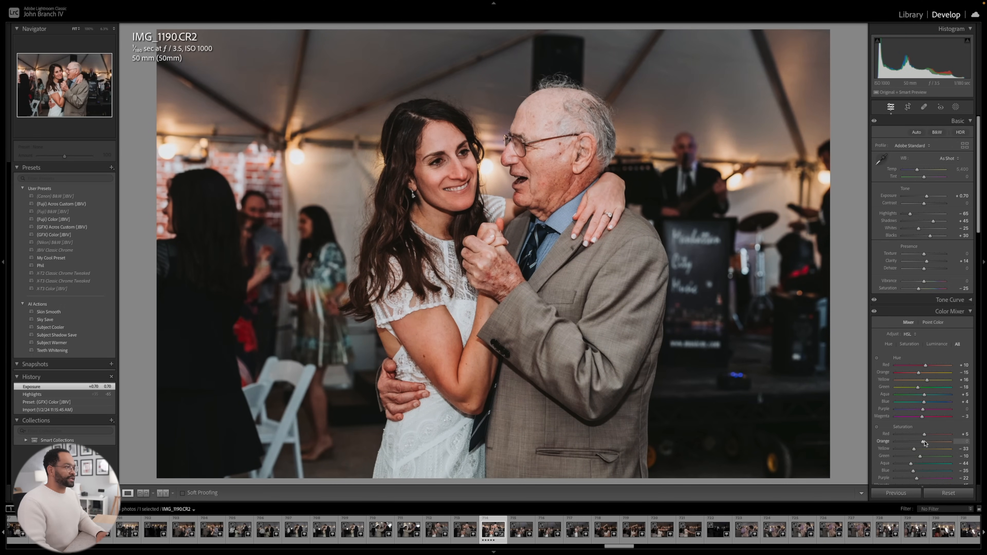
- Refine IMG_1190.CR2 with orange saturation -10, shadows +20 and exposure +0.70, compare before and after, and return to the Library grid
key(Up)
key(Down)
key(Down)
key(Down)
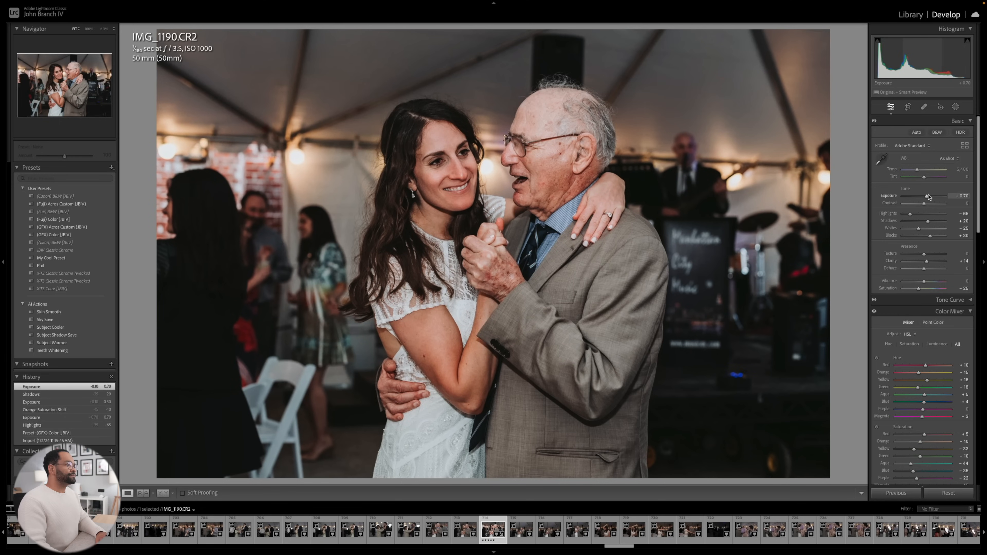
click(162, 493)
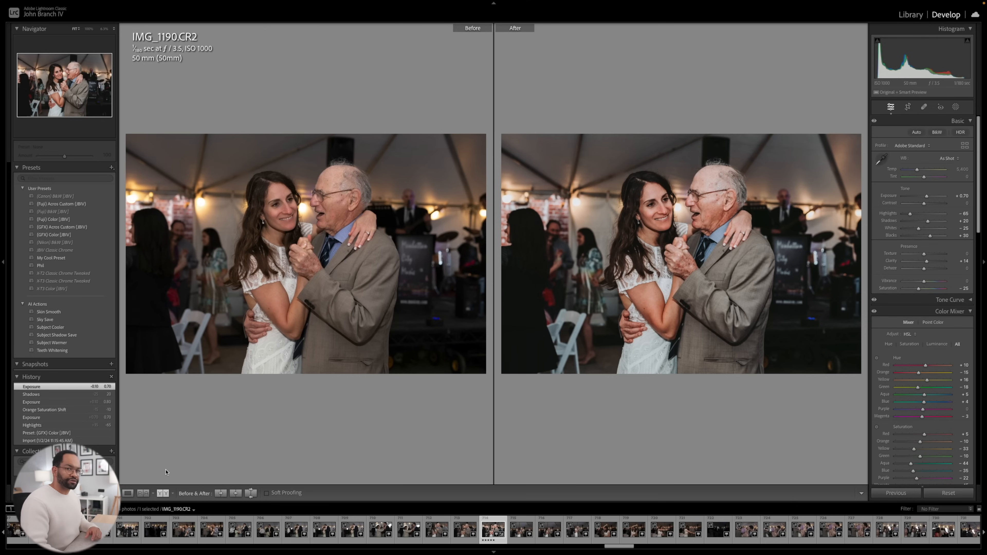
key(g)
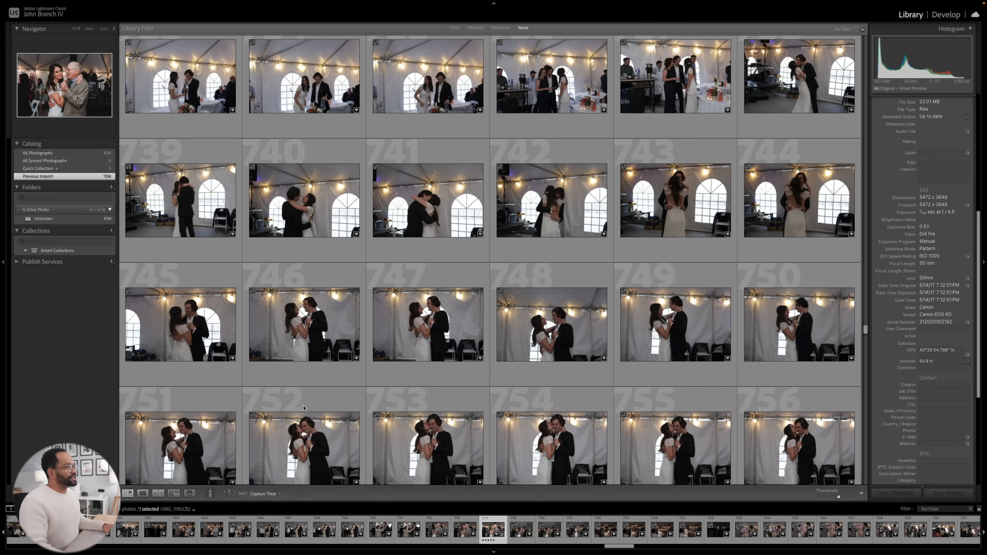
- Find the cheek-kiss photo of the couple under the tent, IMG_1222 2.CR2, inspect it enlarged, and return to the grid
scroll(303, 407, down, 5)
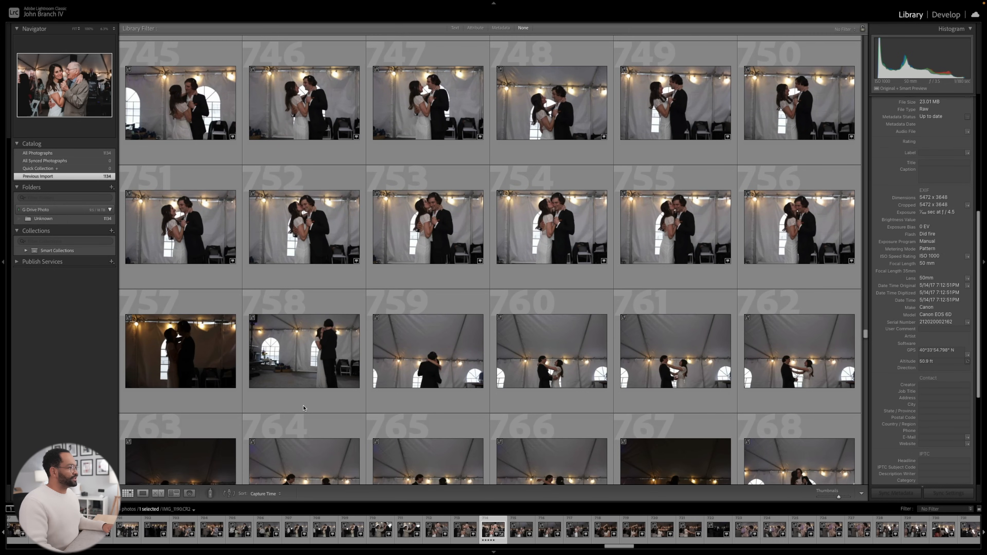
double_click(564, 237)
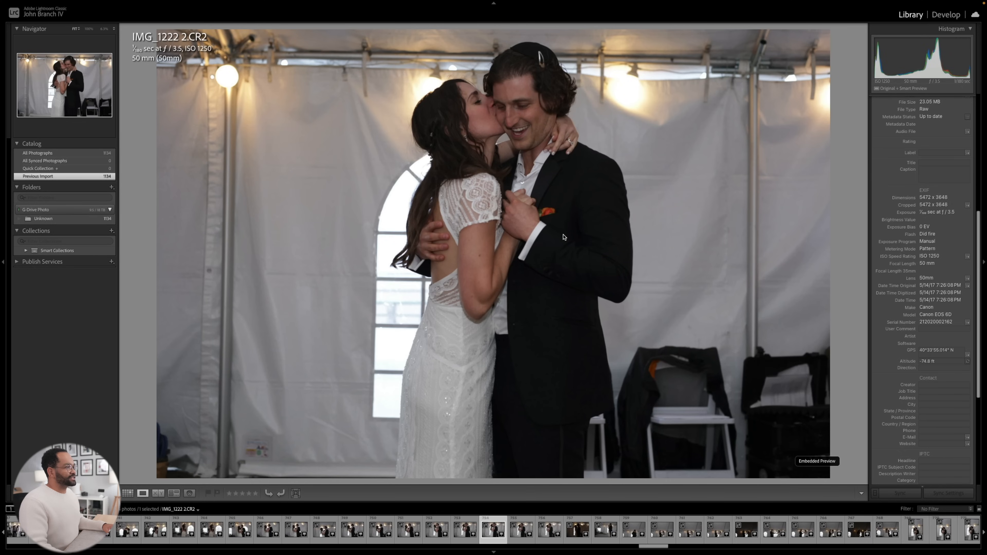
double_click(564, 237)
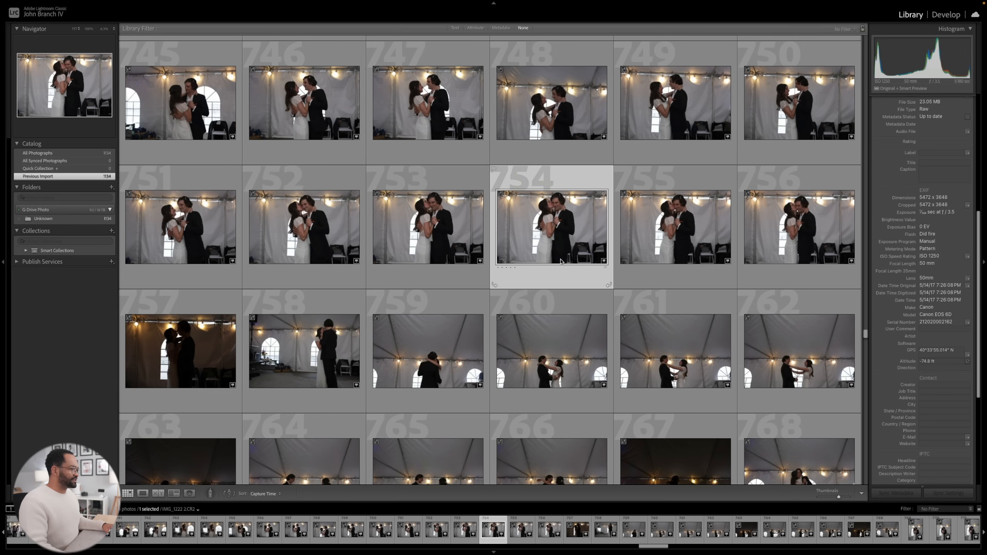
- Find the wide first-dance shot with the tent ceiling, IMG_1567.CR2, inspect it enlarged, and open it in Develop
scroll(562, 262, down, 4)
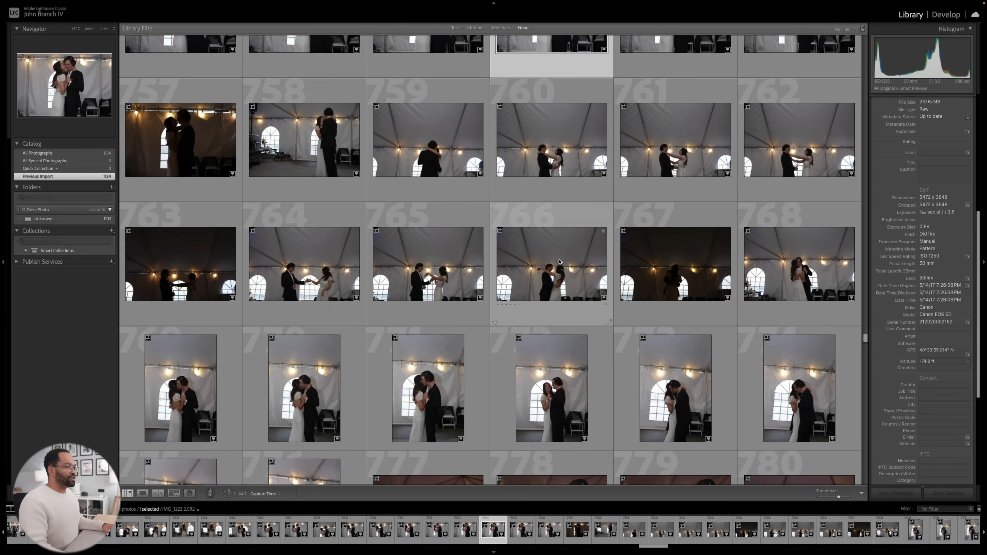
click(560, 152)
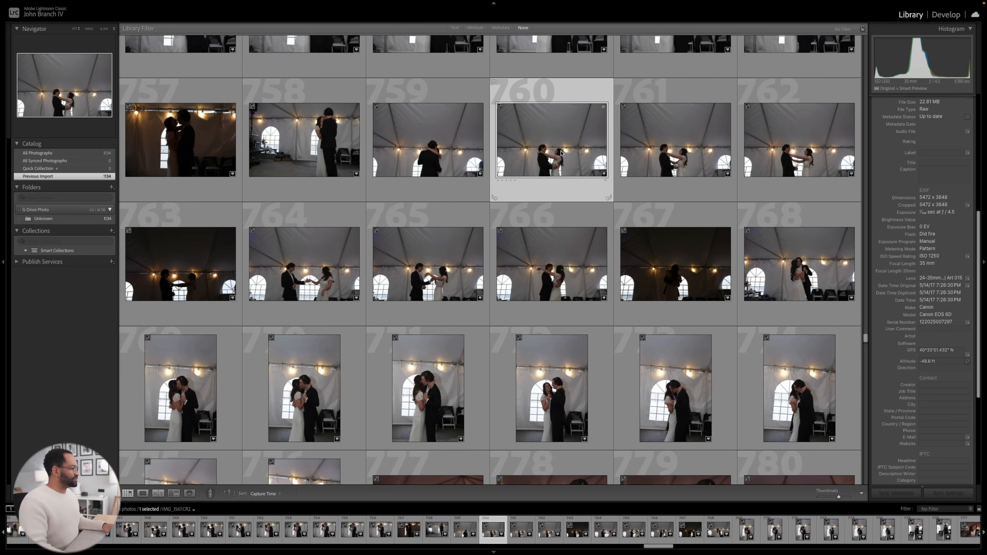
double_click(560, 152)
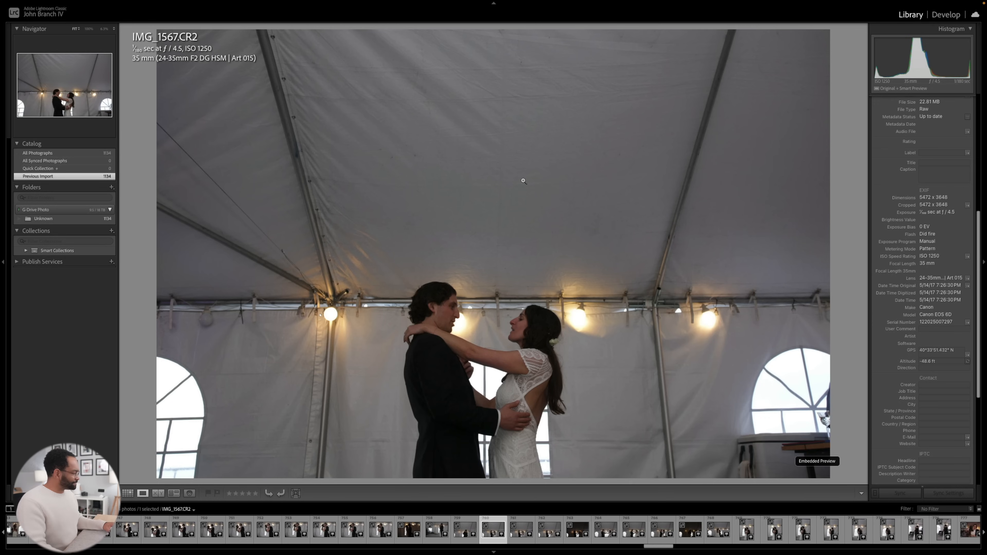
key(d)
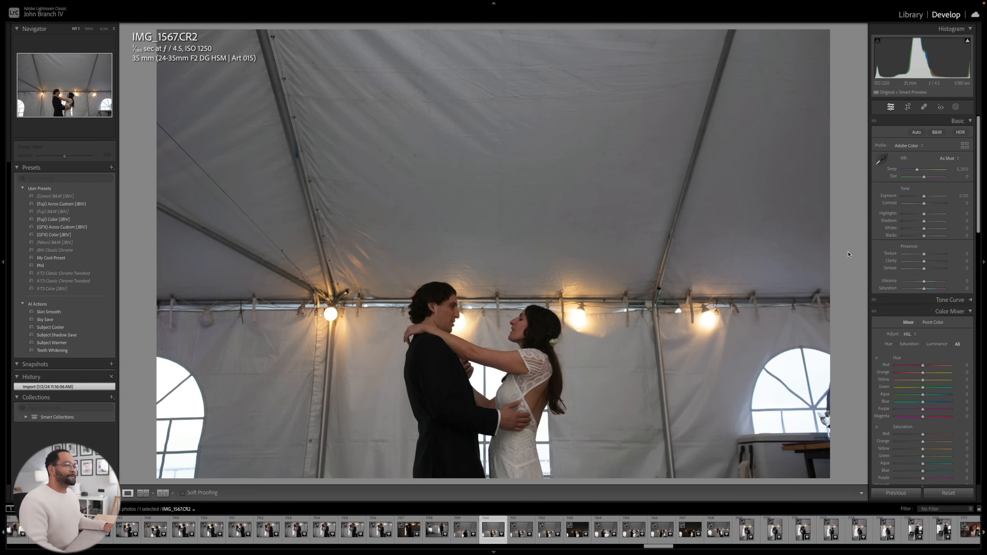
- Straighten IMG_1567.CR2 with the Level Upright correction and crop it slightly tighter at its original aspect ratio
scroll(889, 248, down, 10)
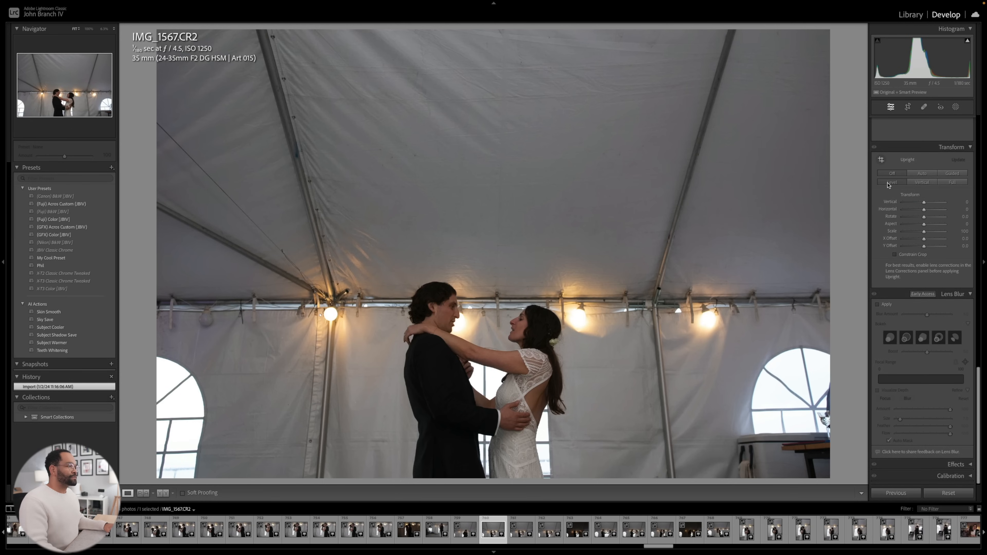
click(888, 183)
click(907, 107)
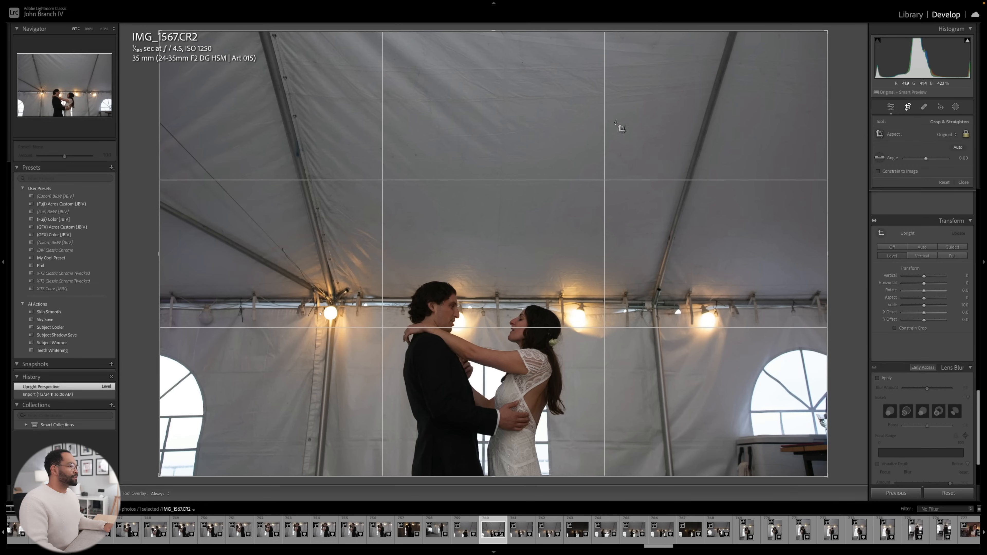
drag(503, 35, 499, 36)
drag(511, 77, 520, 77)
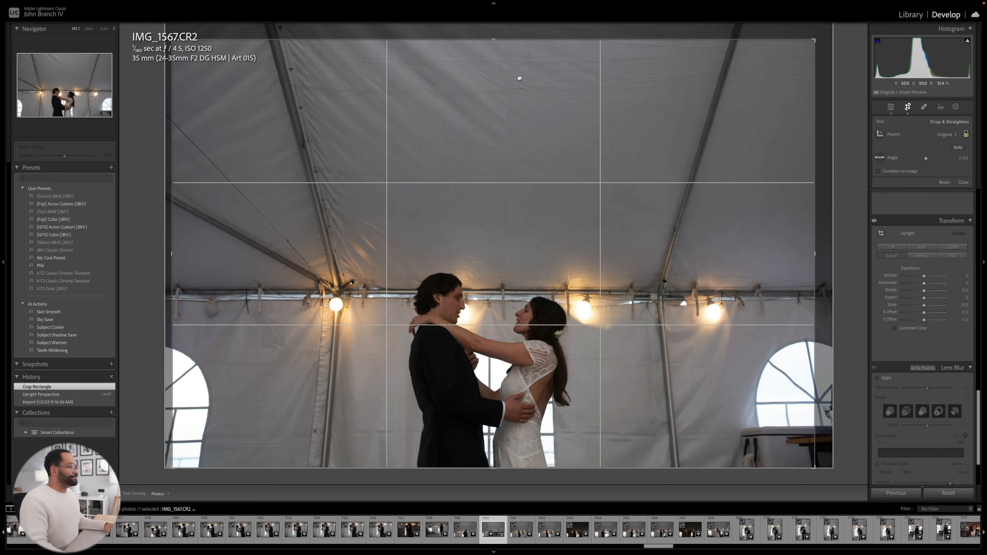
key(Return)
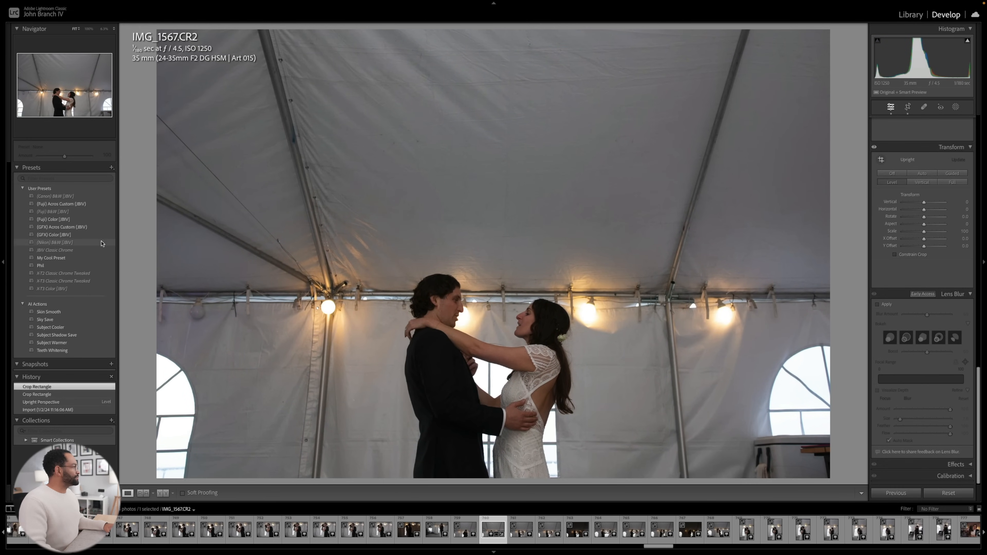
- Apply the [GFX] Acros Custom [JBIV] preset to IMG_1567.CR2, set exposure +1.10, shadows +60 and highlights -65, and return to the Library grid
click(89, 227)
scroll(903, 264, up, 1)
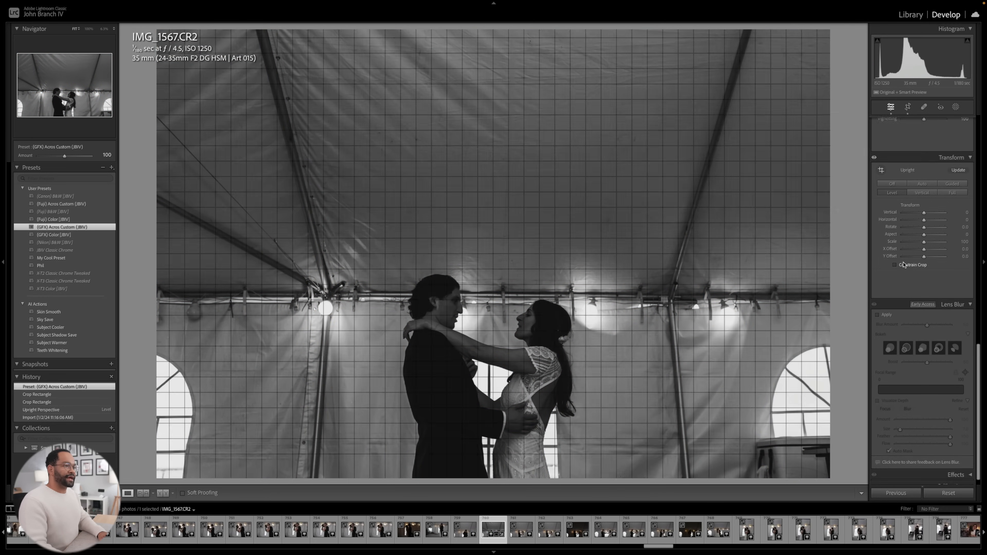
scroll(903, 265, up, 10)
drag(925, 196, 933, 224)
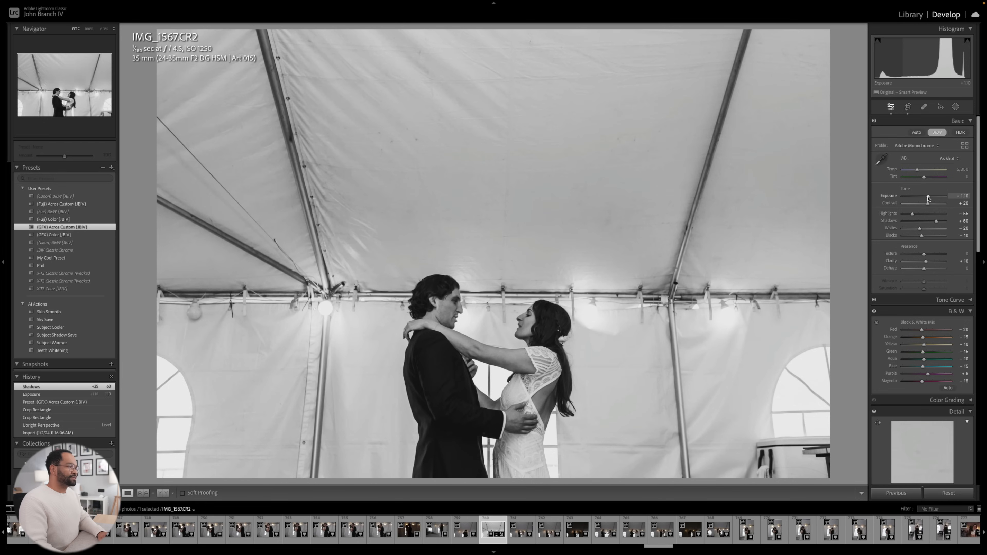
key(Up)
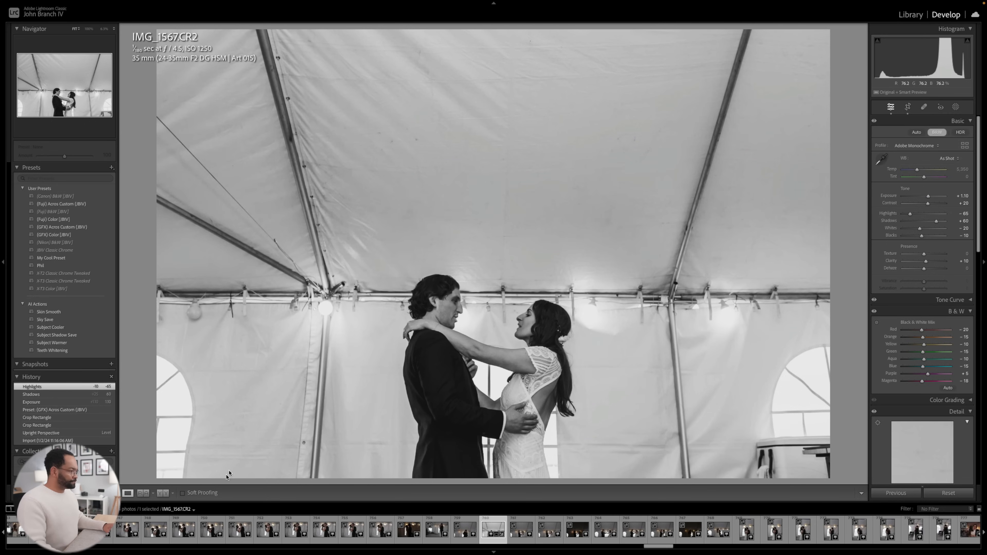
key(g)
- Find the couple's laughing dance photo IMG_1237 2.CR2, inspect it enlarged, and return to the grid
scroll(302, 380, down, 5)
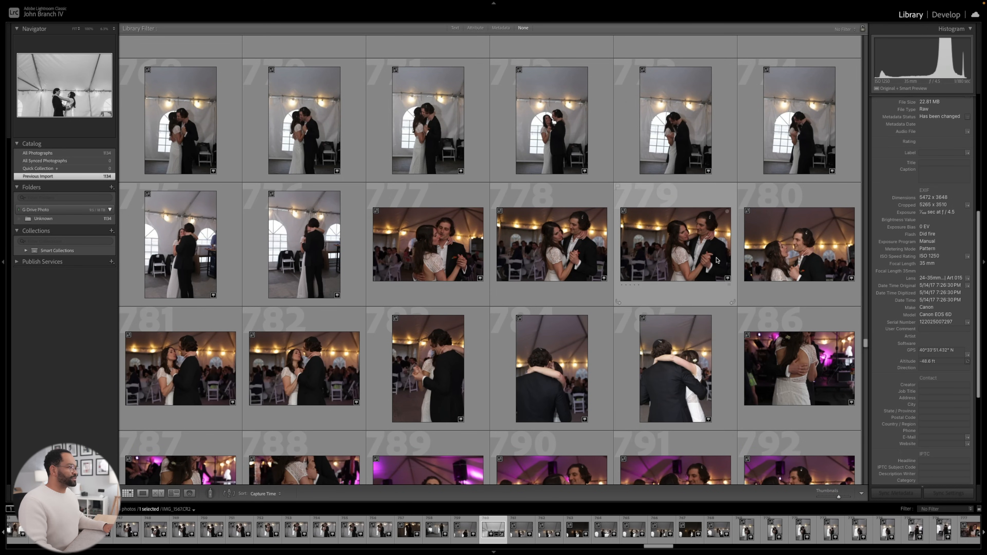
double_click(789, 249)
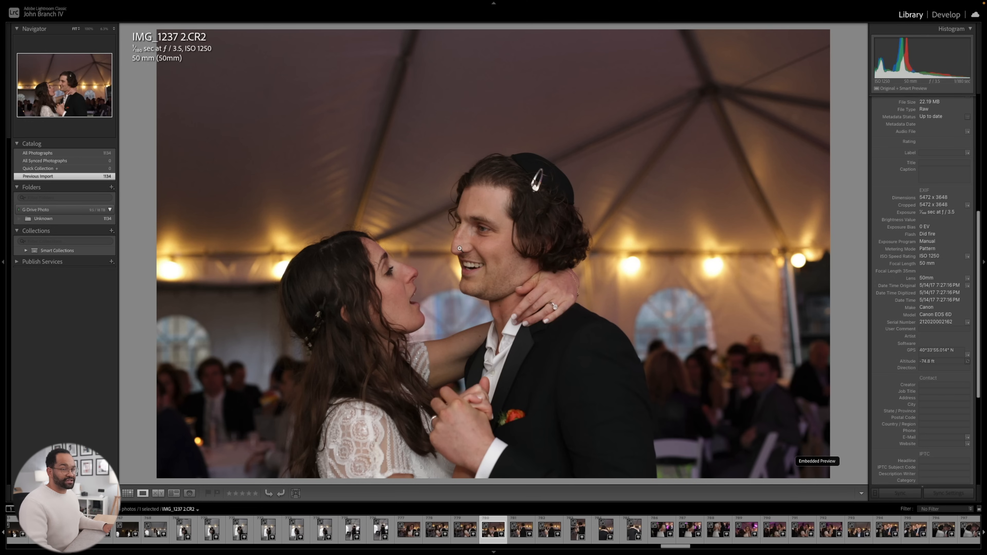
key(g)
- Inspect the dance photo IMG_1239 2.CR2, with seated guests in the background, enlarged, and return to the grid
scroll(453, 254, down, 2)
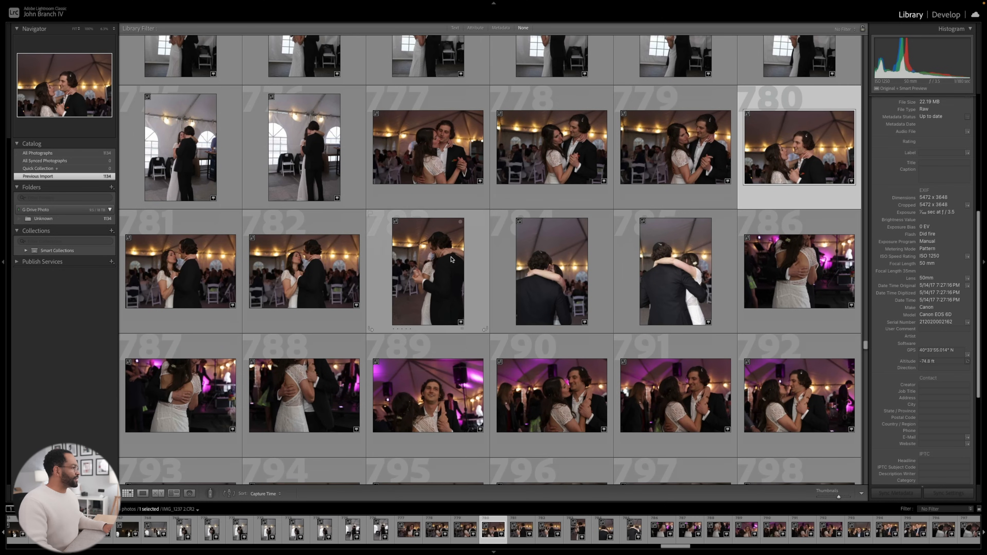
double_click(327, 286)
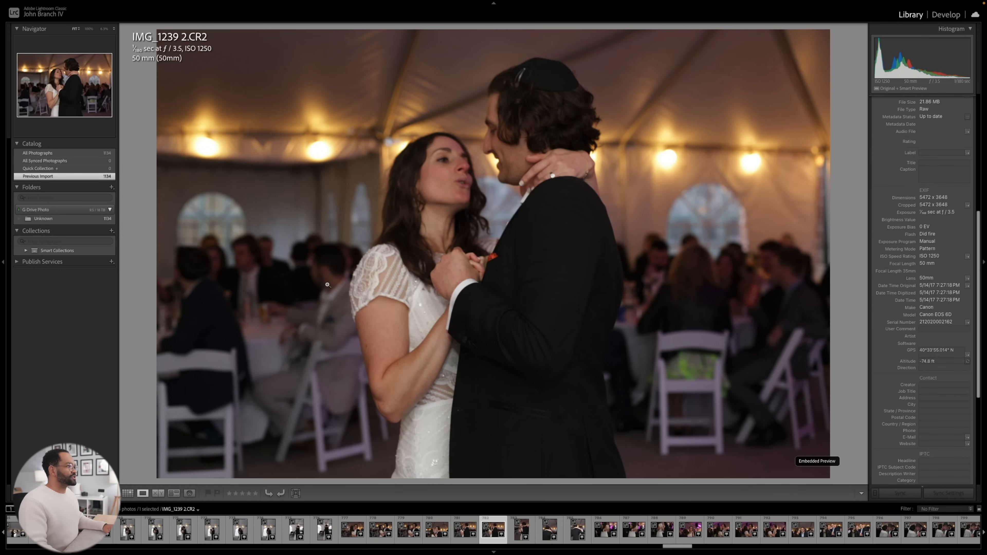
key(g)
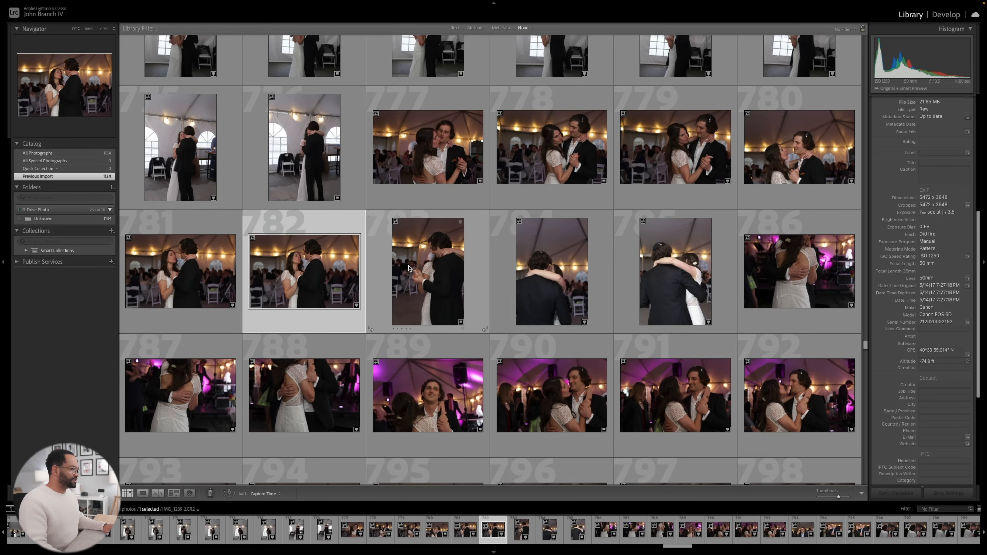
- Compare the purple-lit dance photo IMG_1247 2.CR2 with the next frame enlarged, and return to browsing the grid
scroll(408, 268, down, 2)
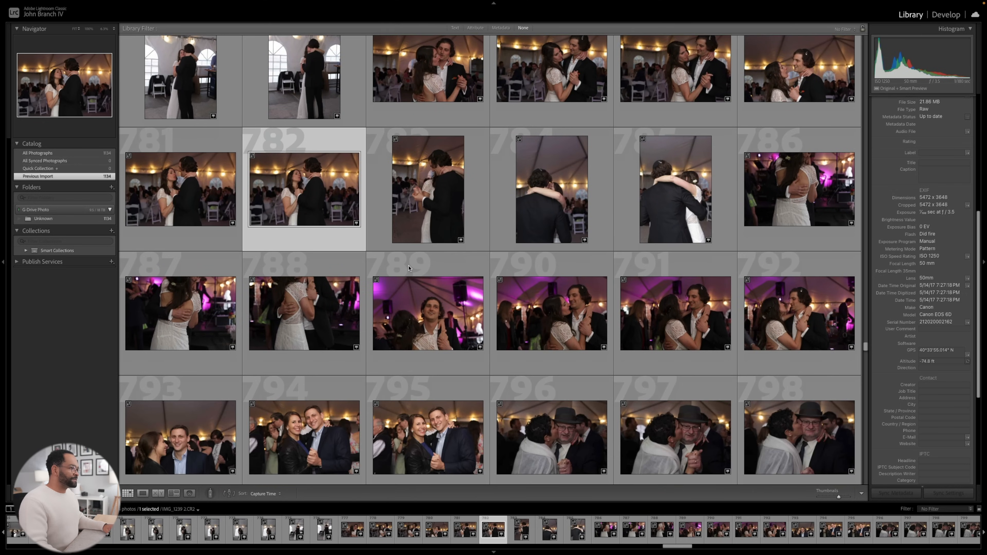
double_click(517, 309)
key(Right)
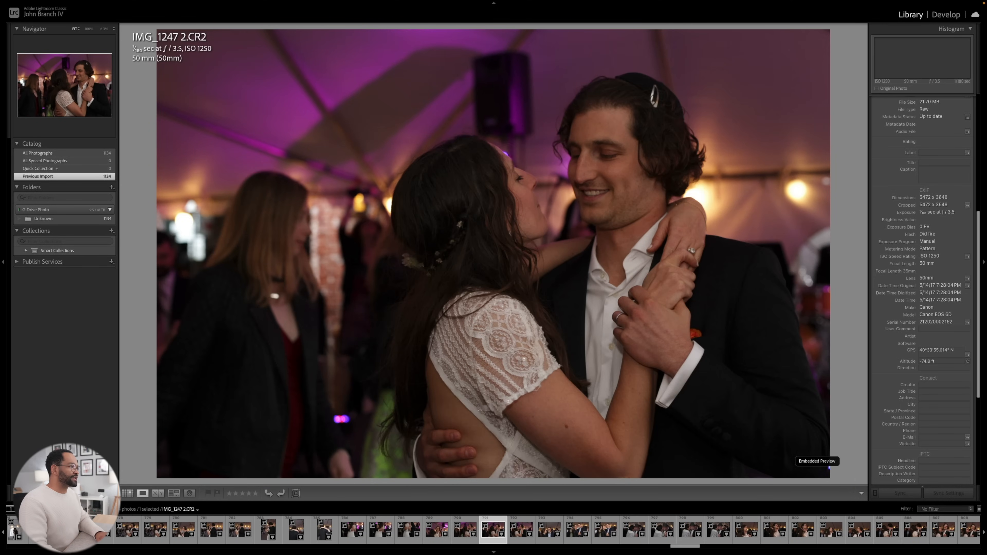
key(Left)
key(g)
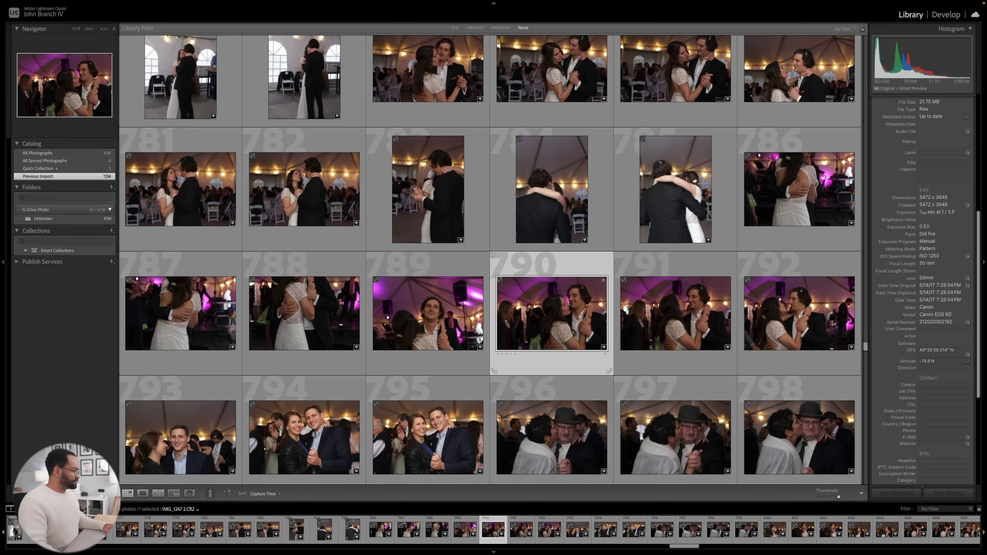
scroll(479, 353, down, 5)
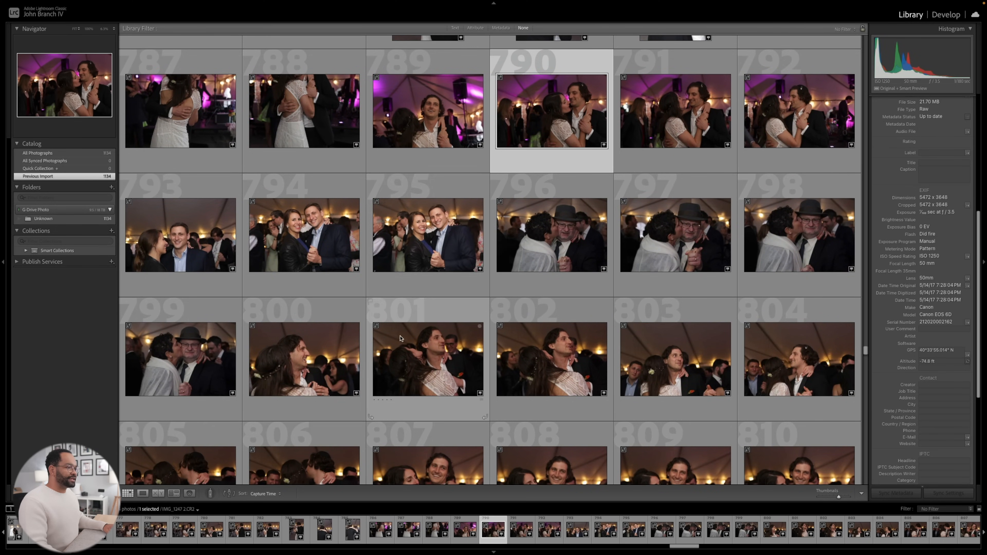
- Compare the couple's close-up dance photo IMG_1266 2.CR2 with neighbouring frames and wide shot IMG_1576.CR2 enlarged, and return to the grid
scroll(402, 337, down, 3)
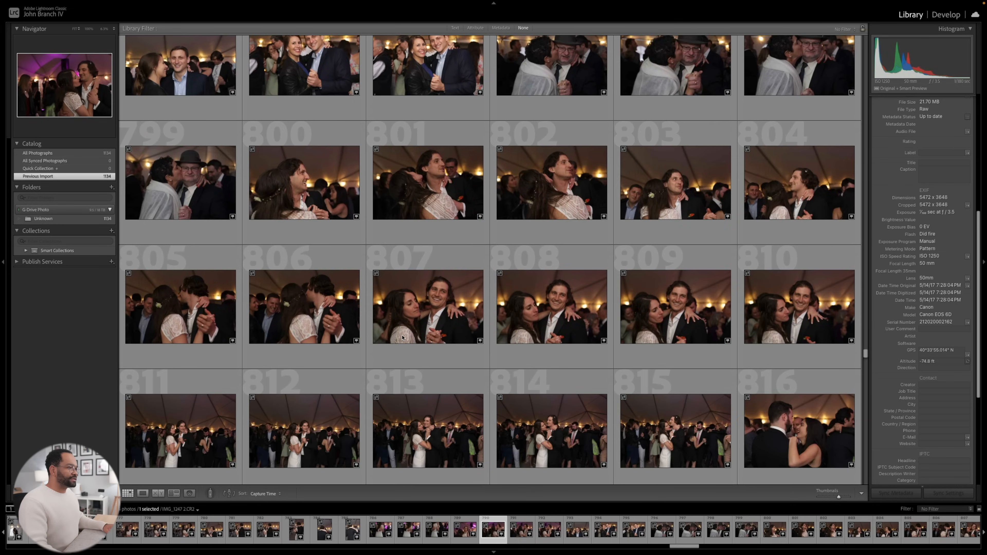
double_click(663, 307)
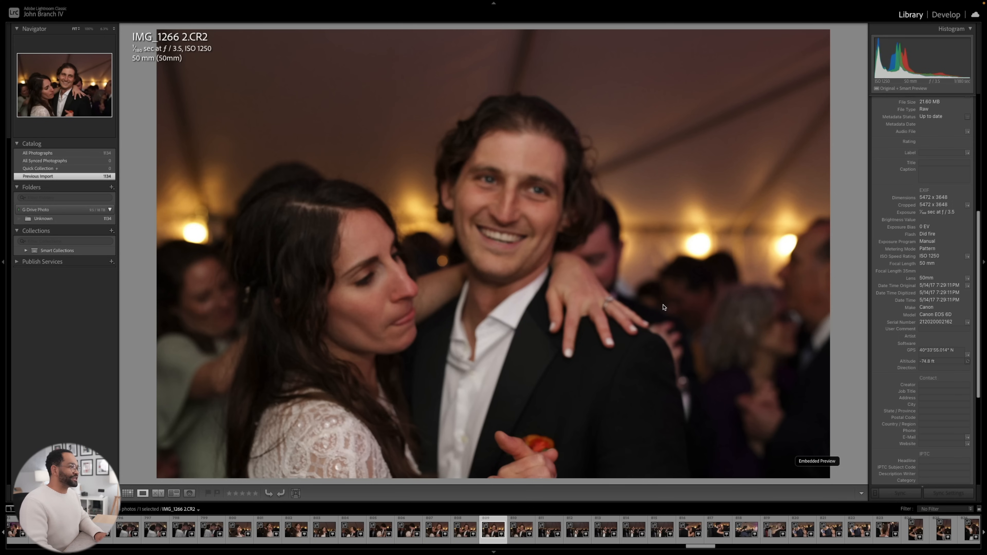
key(Left)
key(Left)
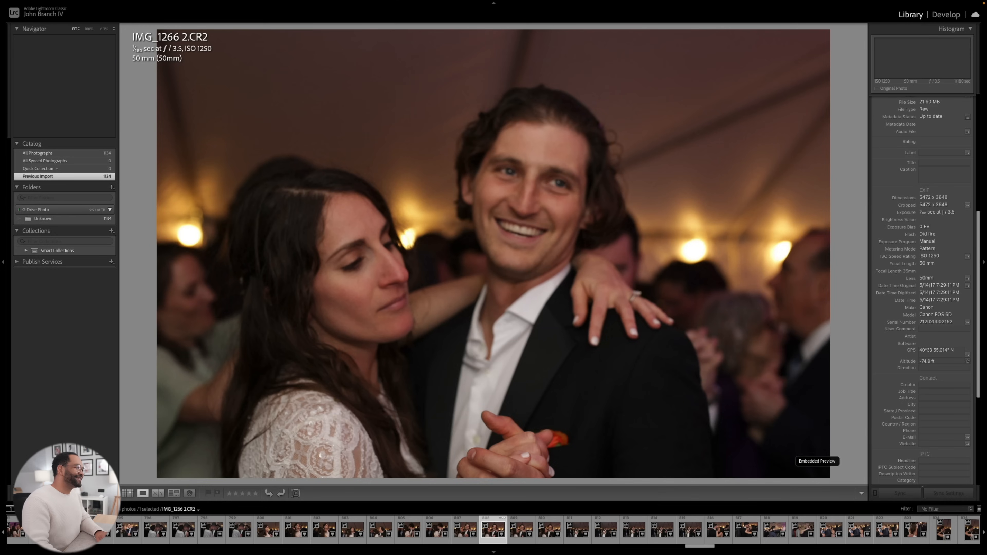
key(Left)
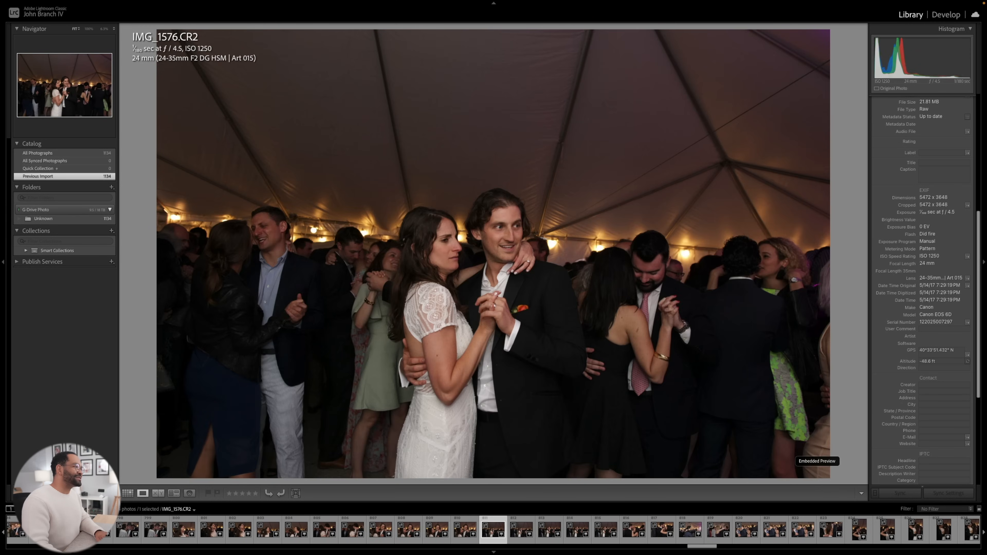
key(Right)
key(Right)
key(Right)
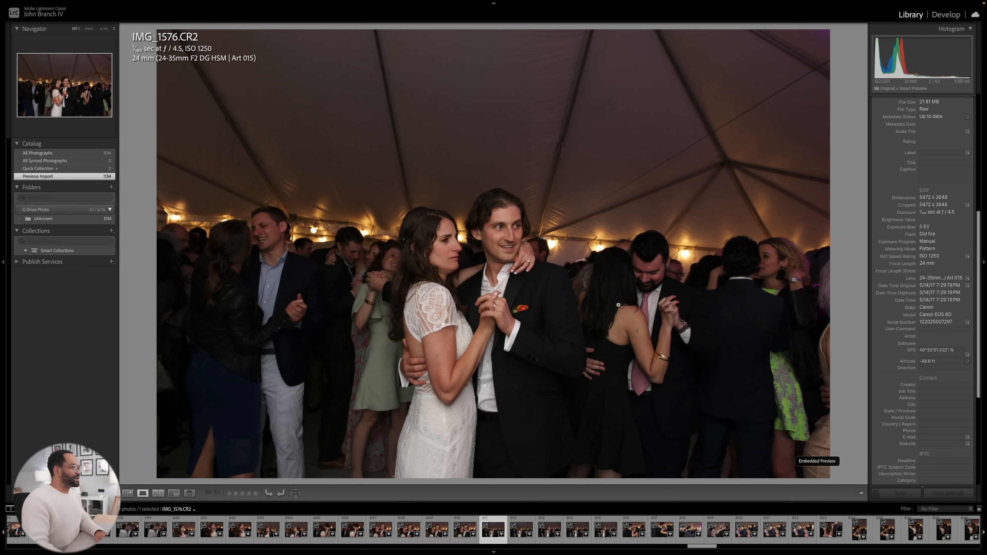
drag(430, 275, 426, 266)
key(g)
scroll(423, 272, down, 2)
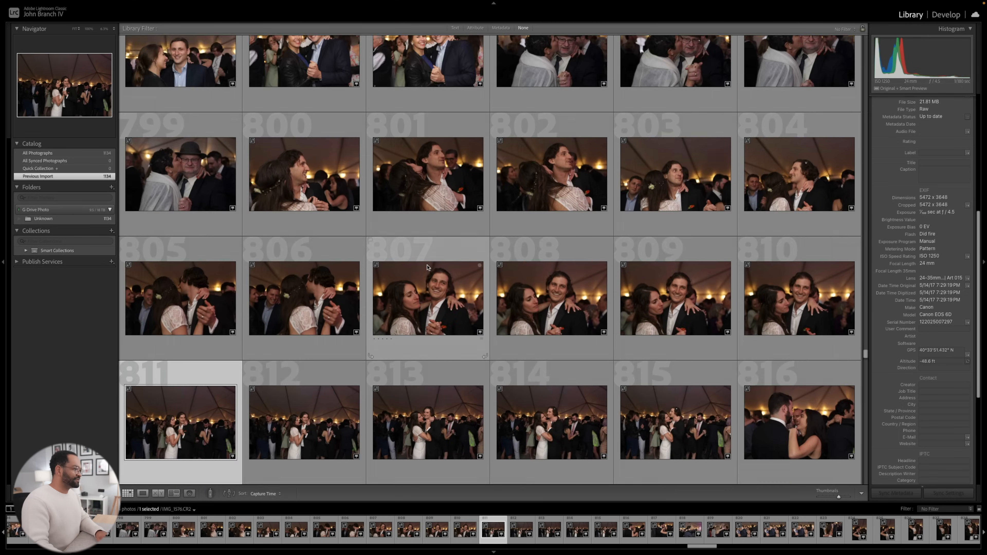
- Compare the wide shots of the couple dancing under the tent, IMG_1576.CR2 through IMG_1579.CR2, enlarged
key(e)
key(Right)
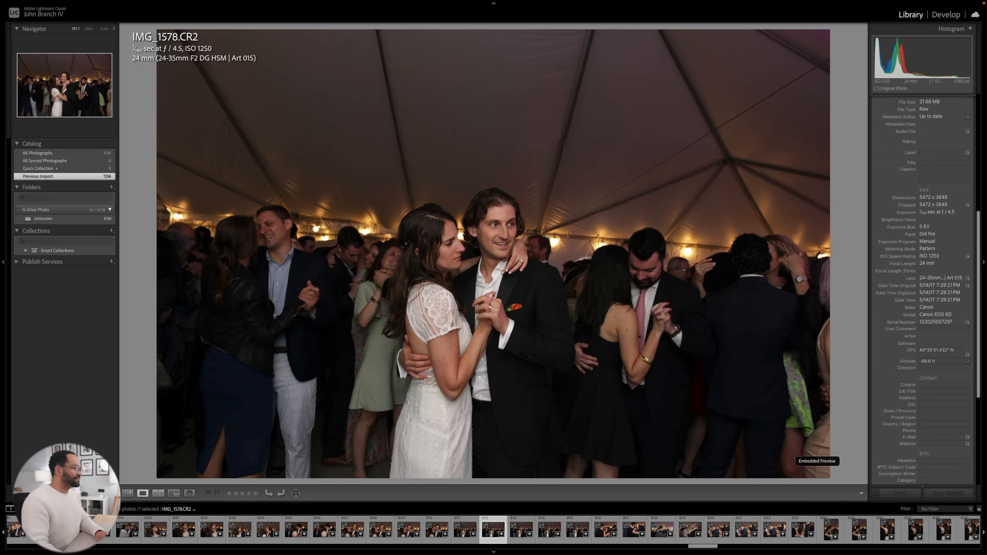
key(Right)
key(Right)
key(Right)
key(Right)
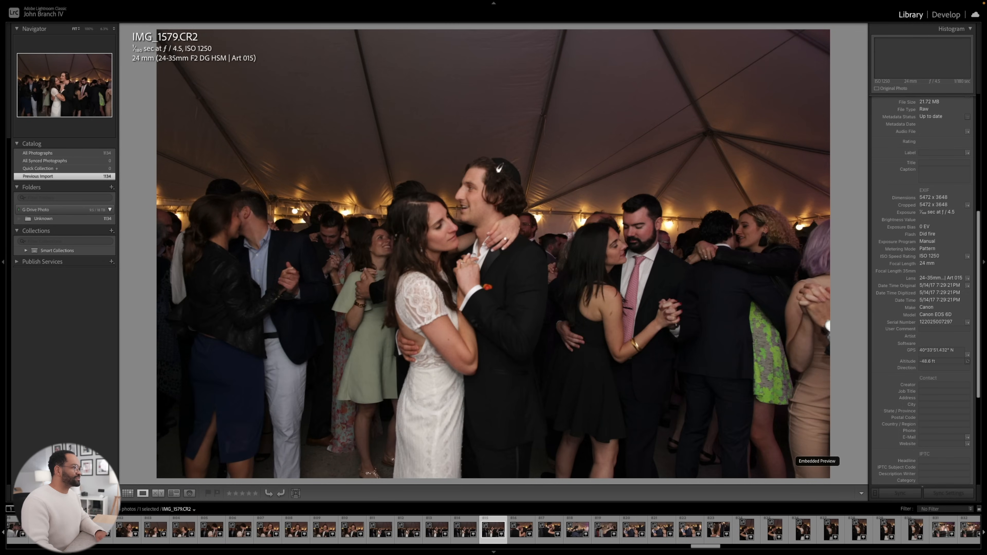
key(Left)
key(Left)
key(Left)
key(Left)
key(Left)
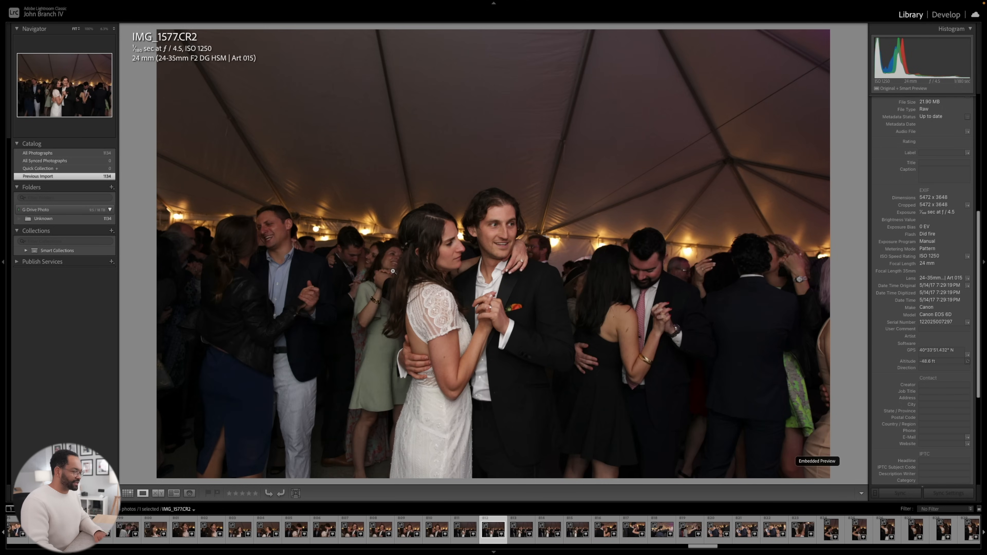
- Review the following enlarged photos of guests dancing, from the bearded man's couple in IMG_1269 2.CR2 onward to IMG_1271 2.CR2
key(Right)
key(Right)
key(Right)
key(Right)
key(Right)
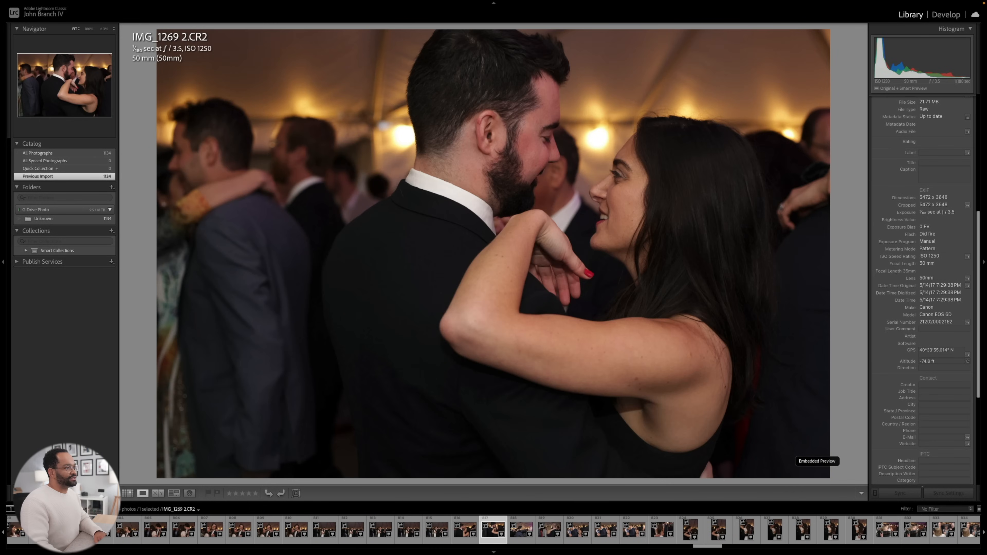
key(Right)
key(Right)
key(Right)
key(Right)
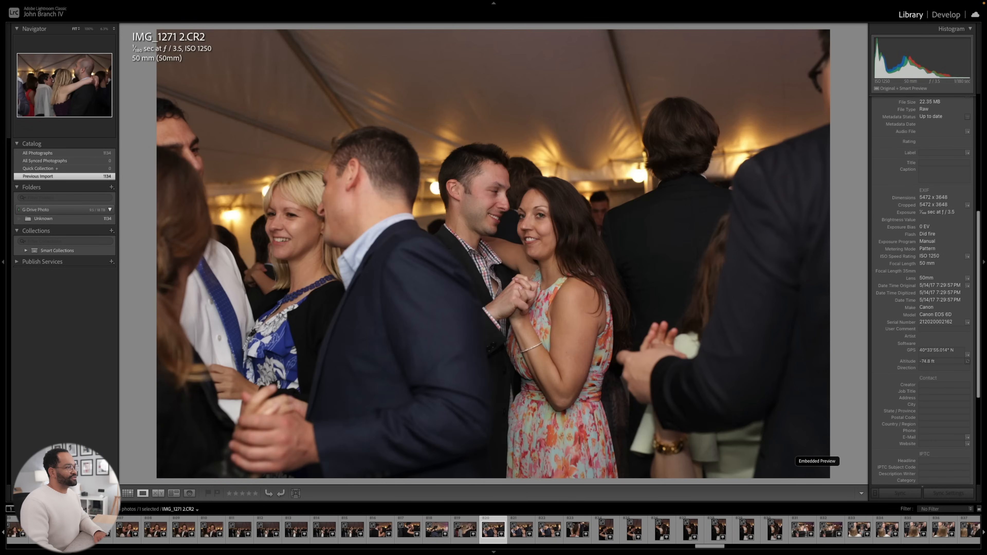
- Compare the neighbouring frames of the couple in the floral dress dancing, around IMG_1271 2.CR2
key(Left)
key(Left)
key(Right)
key(Right)
key(Right)
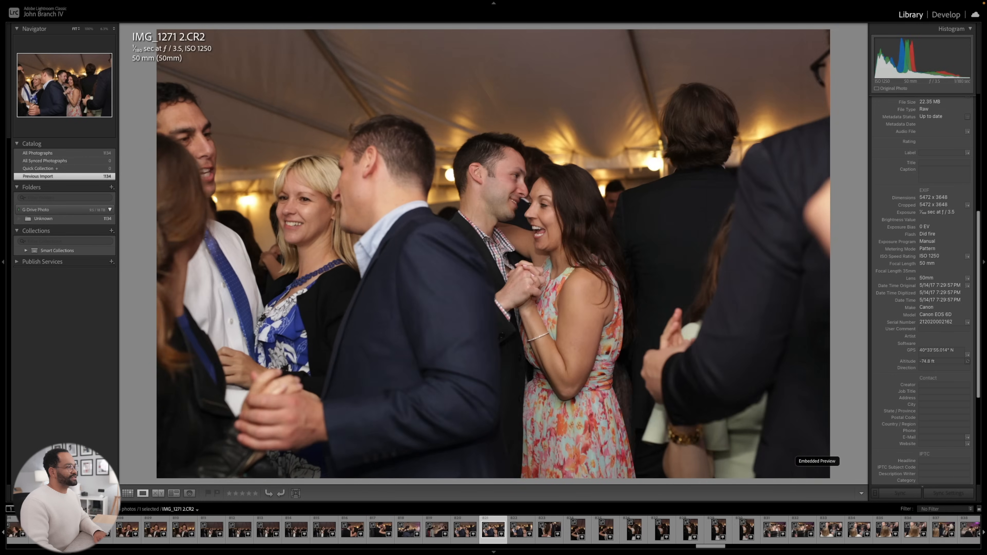
- Review the vertical photos of the couple embracing, from IMG_1276 2.CR2 to IMG_1280 2.CR2
key(Right)
key(Right)
key(Right)
key(Right)
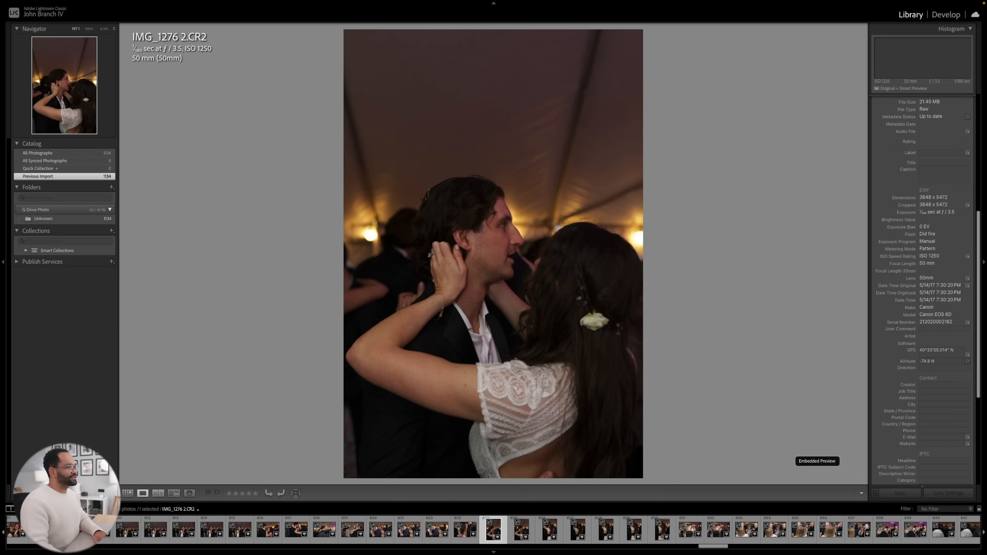
key(Right)
key(Right)
key(Right)
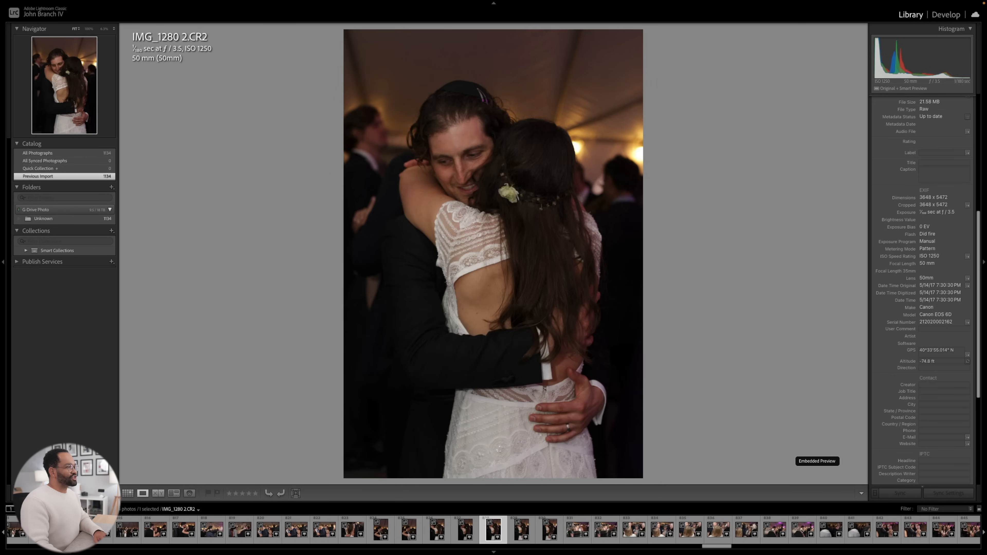
- Review the enlarged guest photos from the plaid-shawl hug IMG_1581.CR2 through the laughing group IMG_1583.CR2 to the kissing couple IMG_1587.CR2
key(Right)
key(Right)
key(Right)
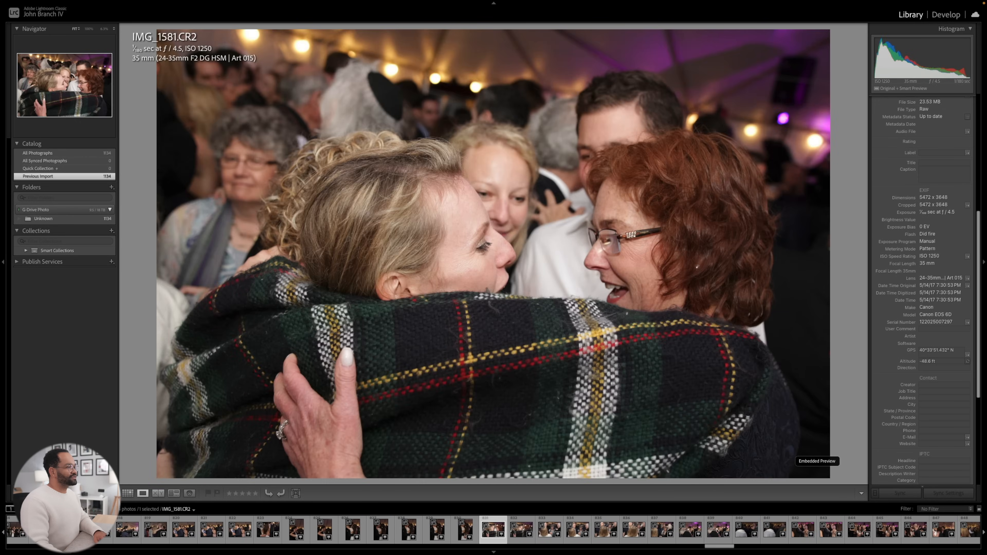
key(Right)
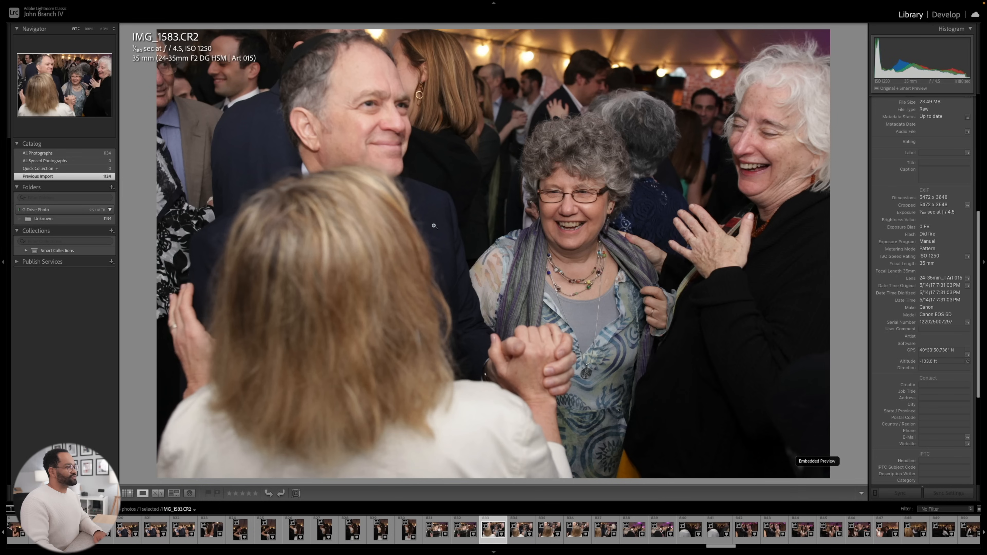
key(Right)
key(Right)
key(Right)
key(Right)
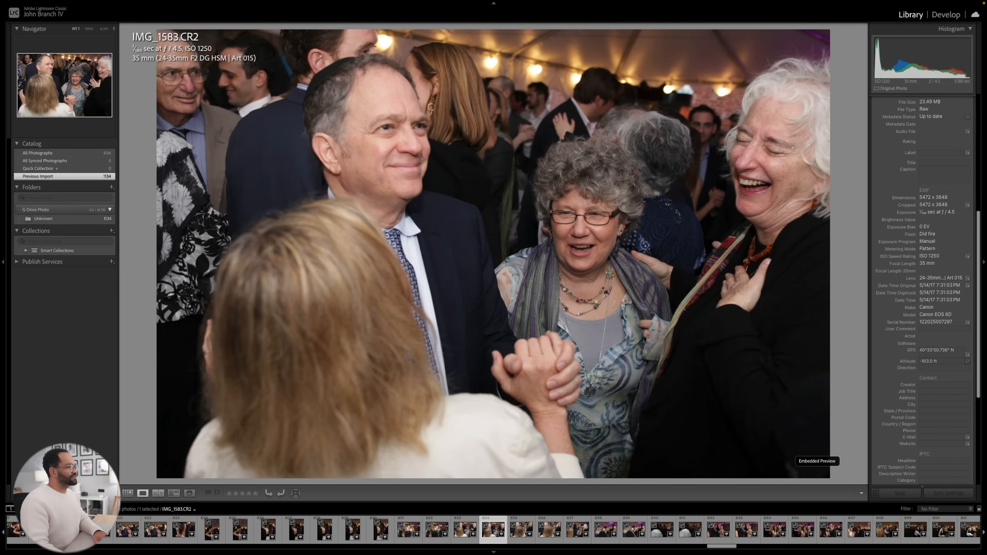
key(Right)
key(Right)
key(Right)
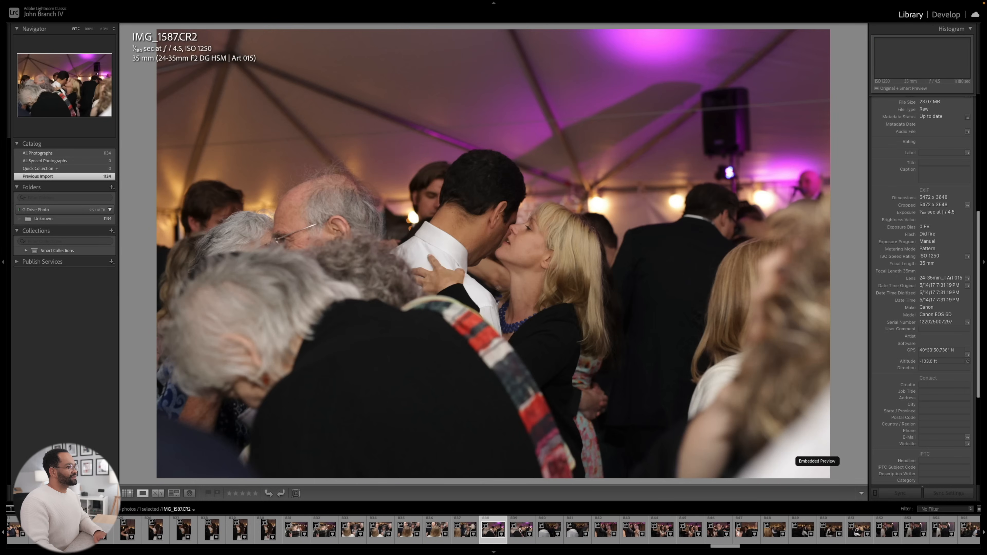
- Review the enlarged dance-floor photos from IMG_1285 2.CR2 through IMG_1588.CR2 to the older couple in IMG_1594.CR2
key(Right)
key(Right)
key(Right)
key(Right)
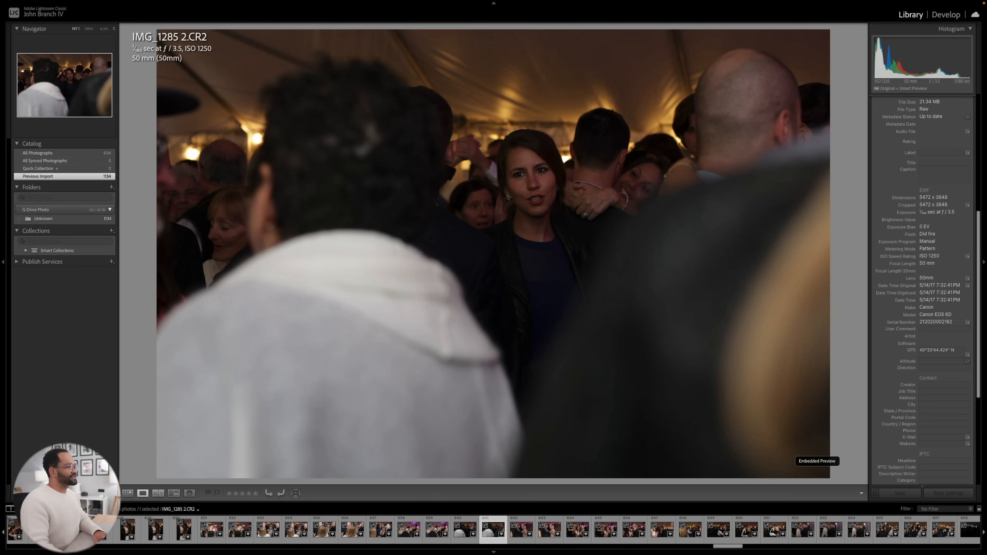
key(Right)
key(Right)
key(Right)
key(Right)
key(Right)
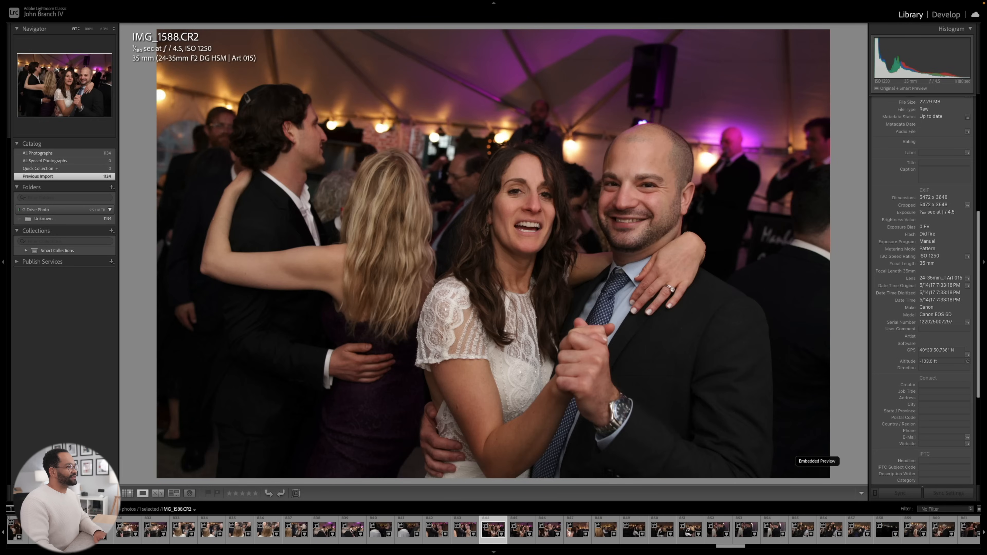
key(Right)
key(Right)
key(Right)
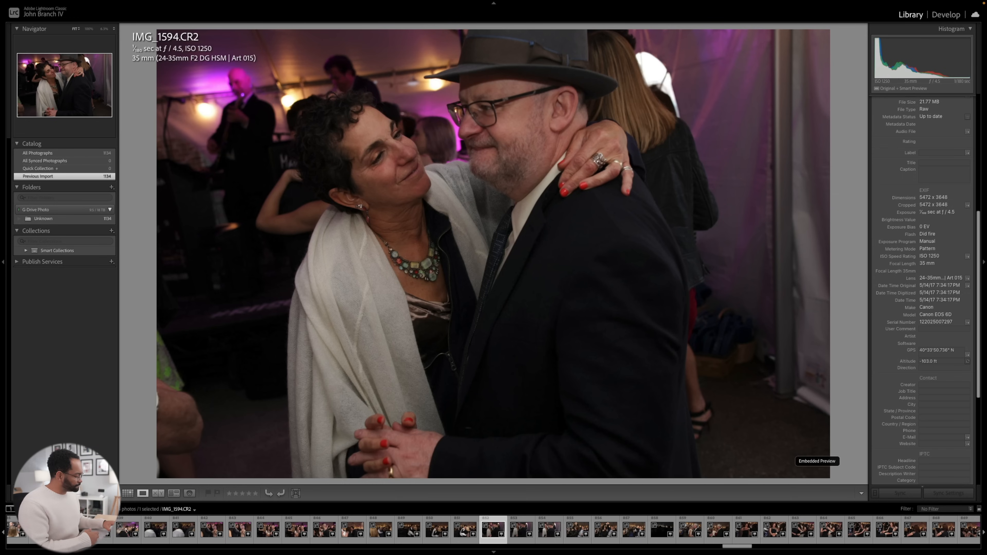
- Return to the grid and browse the remaining reception photos through to the last photo of the import
key(g)
scroll(583, 246, down, 5)
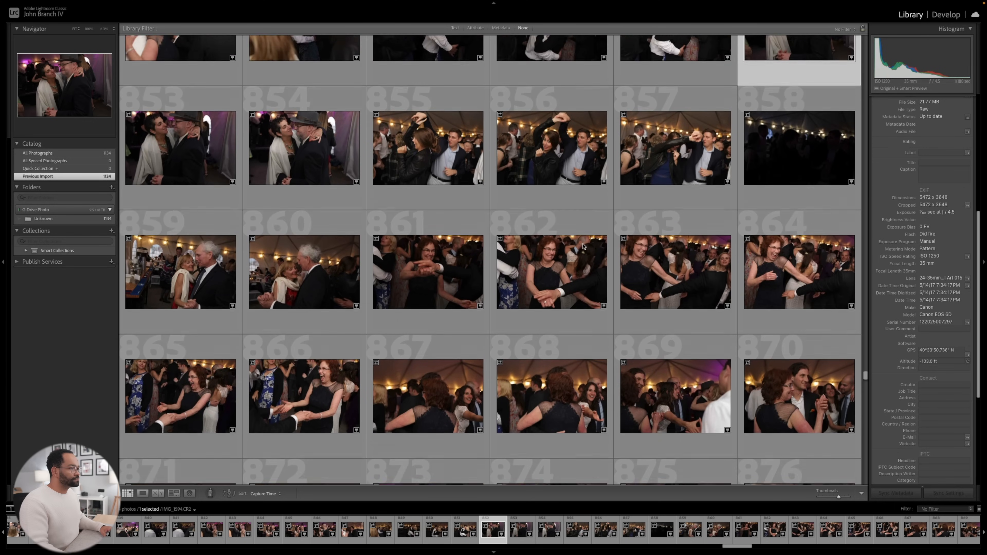
scroll(582, 245, down, 3)
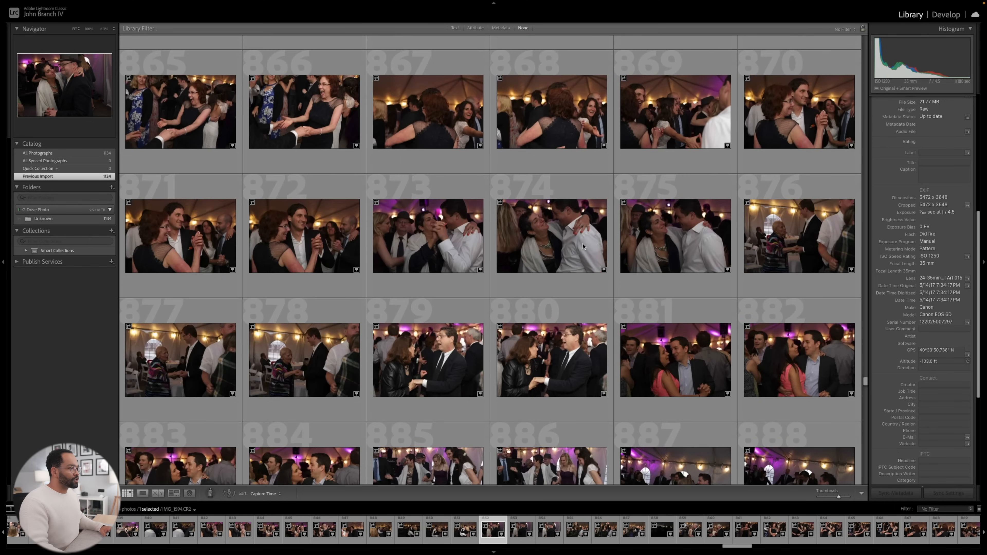
scroll(583, 246, down, 10)
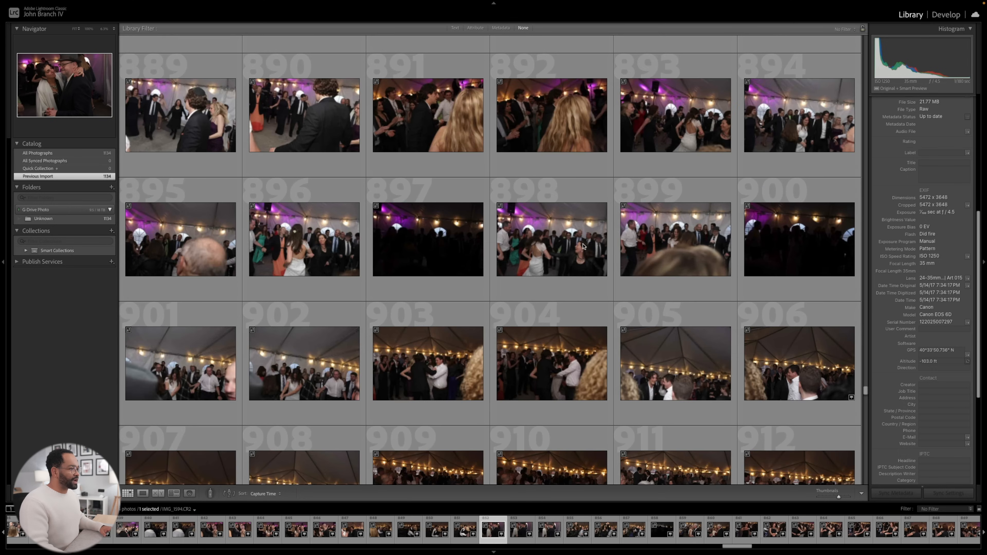
scroll(583, 245, down, 8)
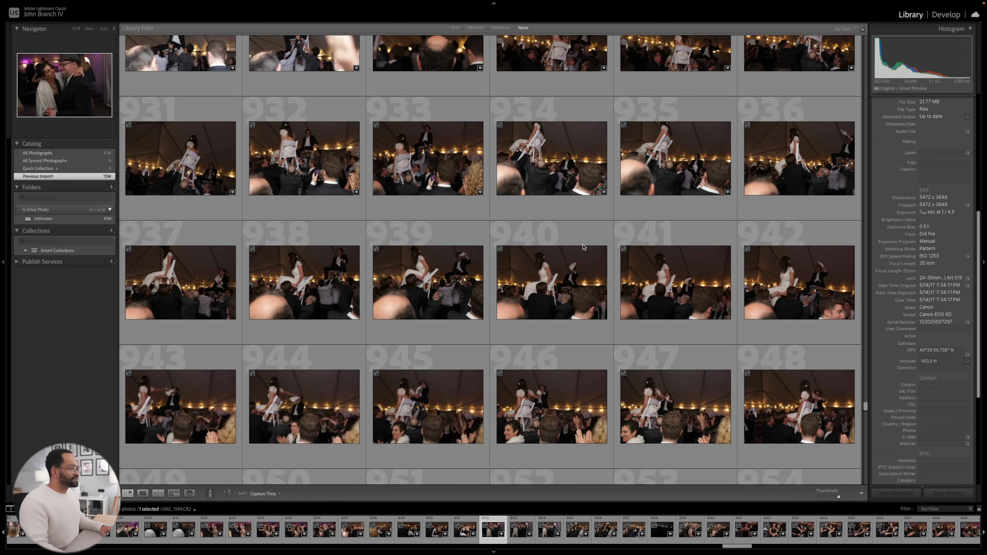
scroll(582, 246, down, 12)
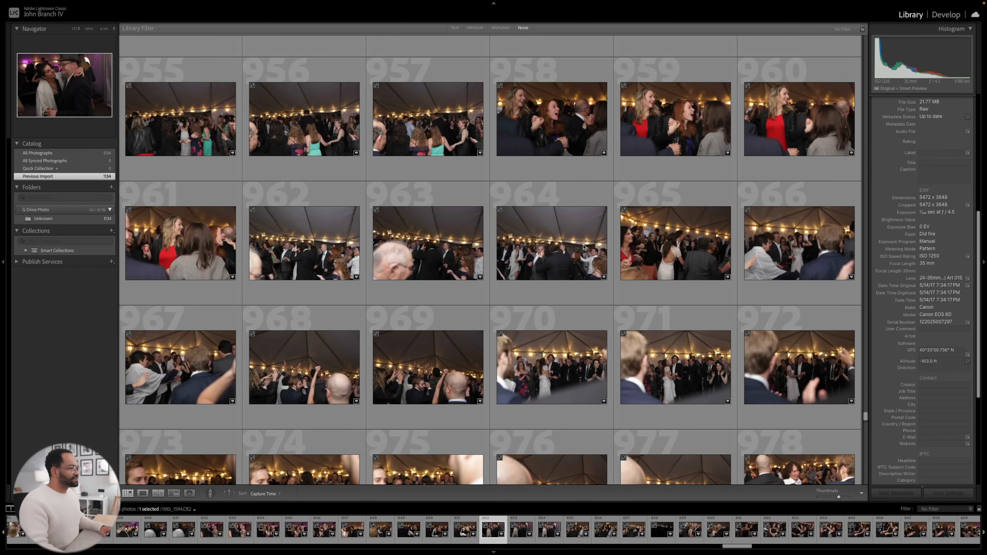
scroll(582, 248, down, 10)
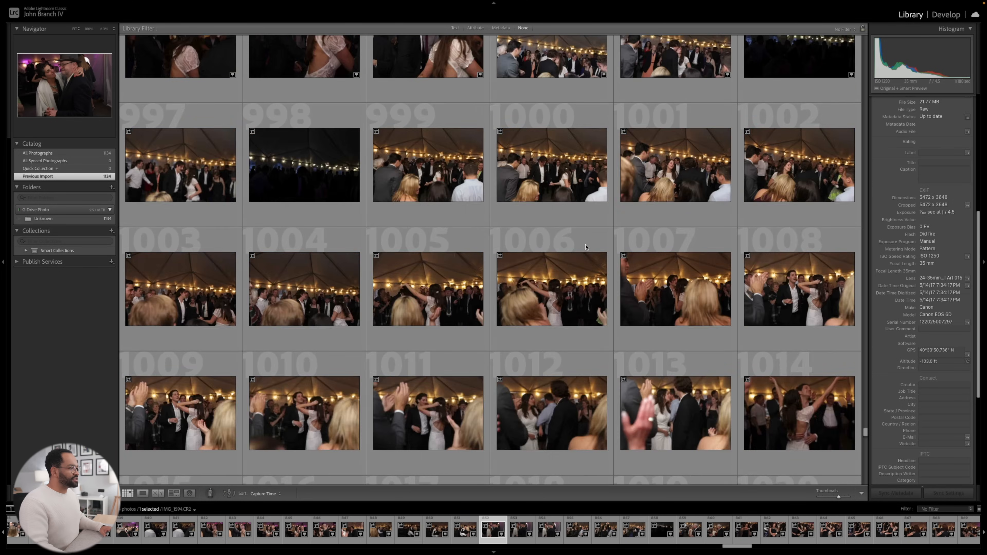
scroll(586, 247, down, 8)
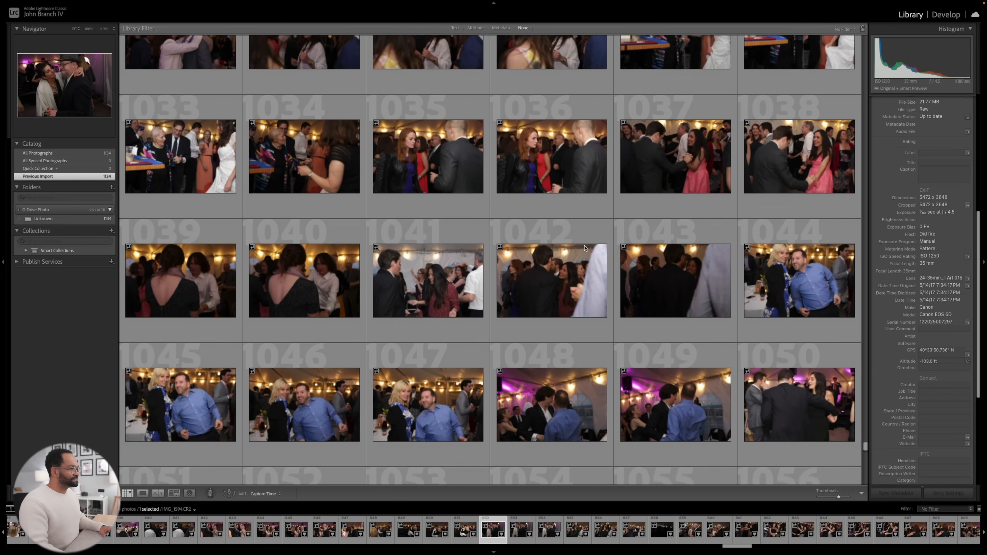
scroll(584, 248, down, 10)
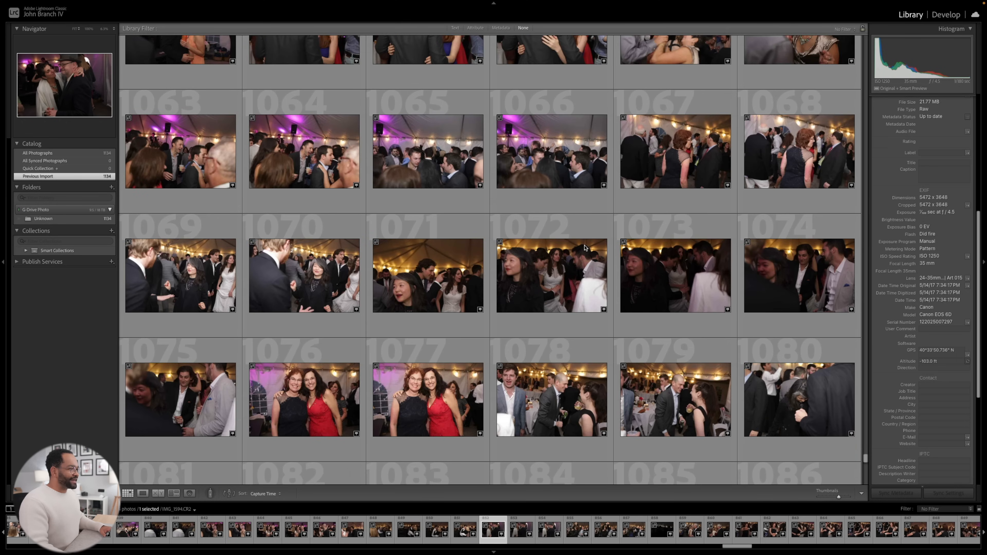
scroll(584, 247, down, 2)
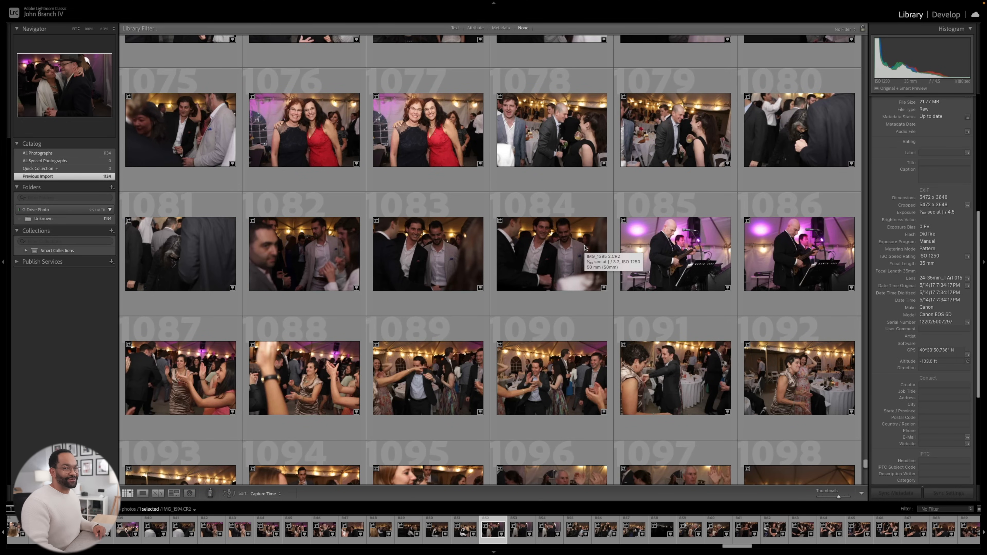
scroll(585, 248, down, 12)
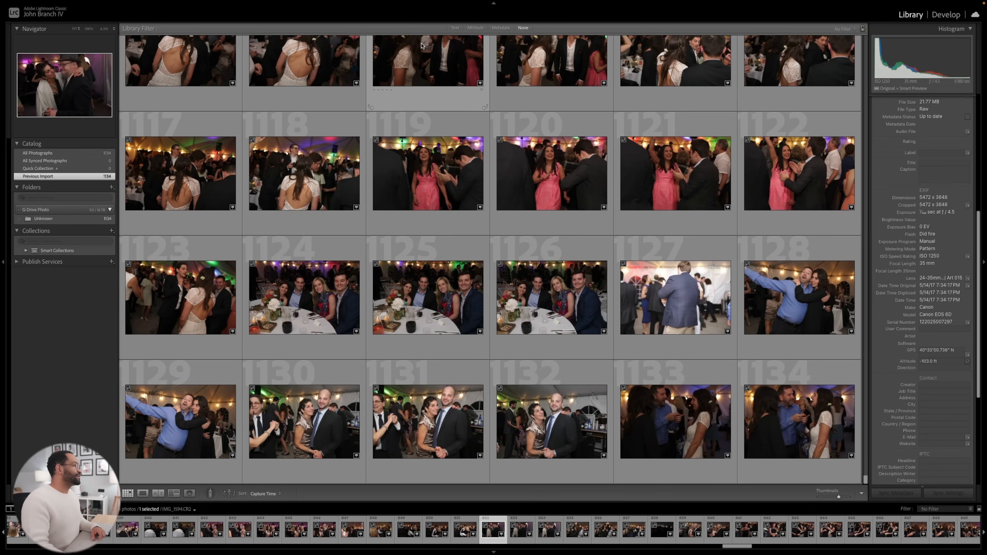
- Filter the library by attribute to only the five-star photos
click(475, 28)
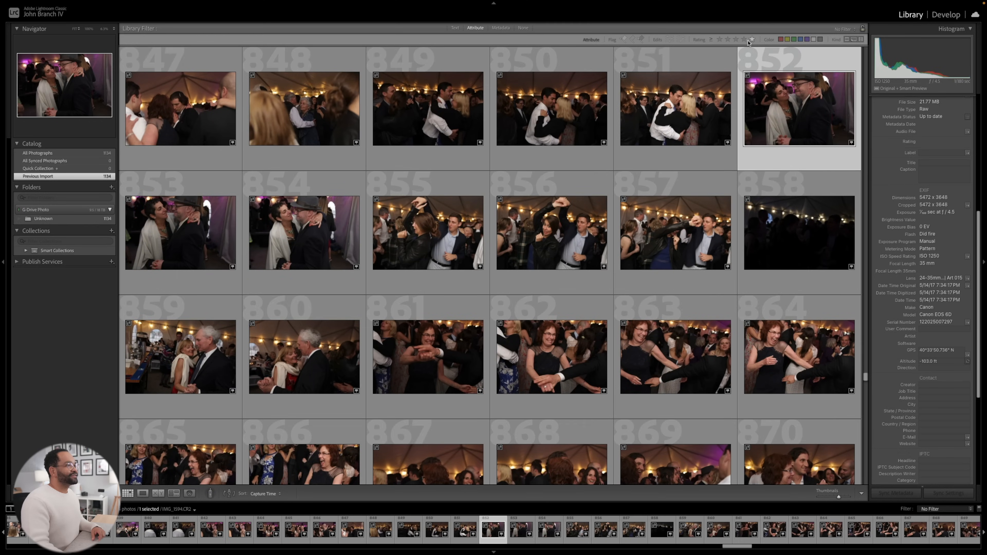
click(751, 40)
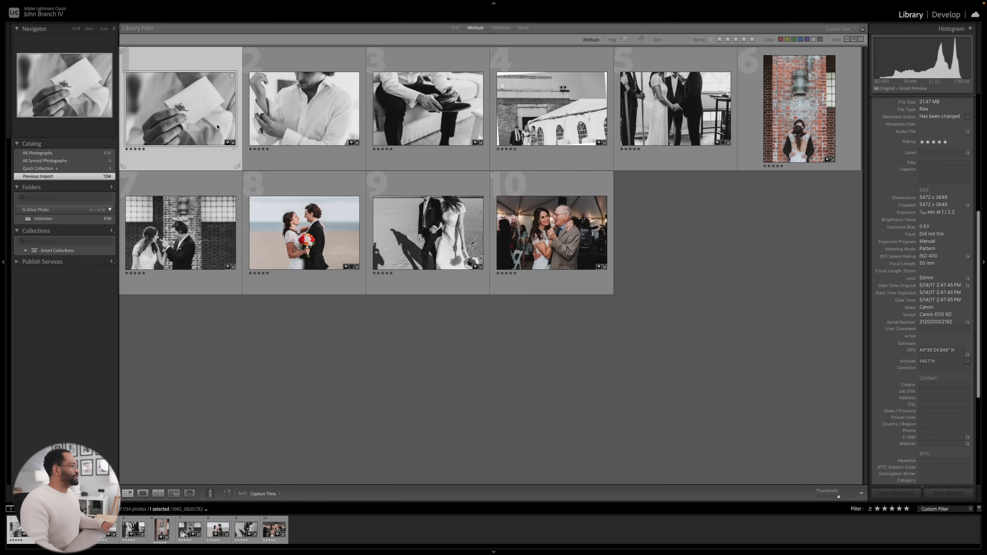
- Select all filtered photos except the vertical brick-wall portrait and show them in Survey view with the side panels hidden
shift+click(552, 233)
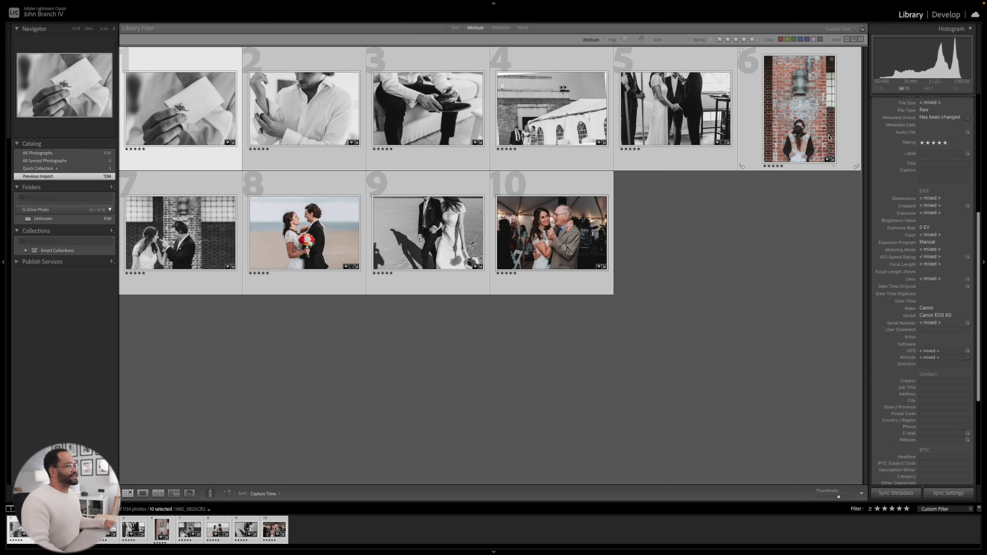
super+click(819, 122)
click(173, 493)
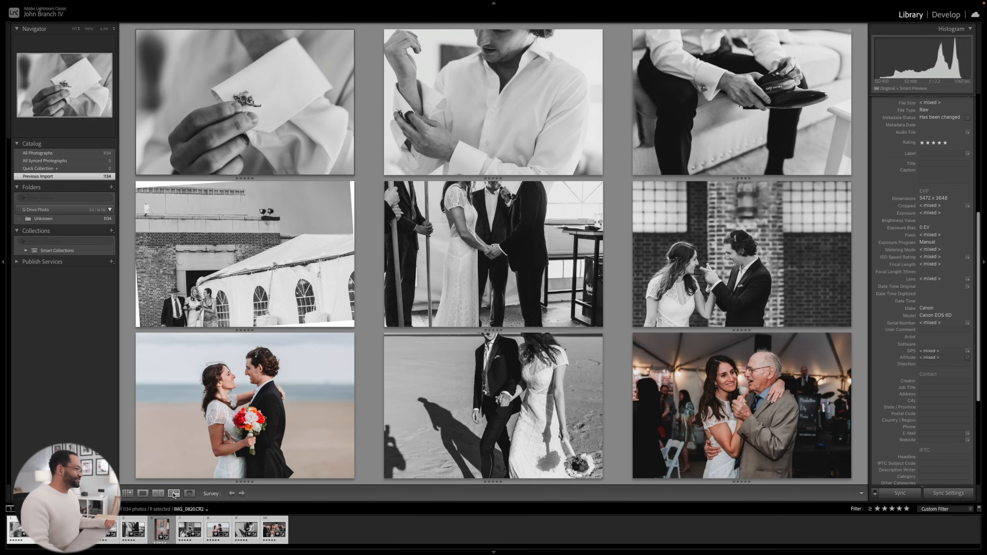
key(Tab)
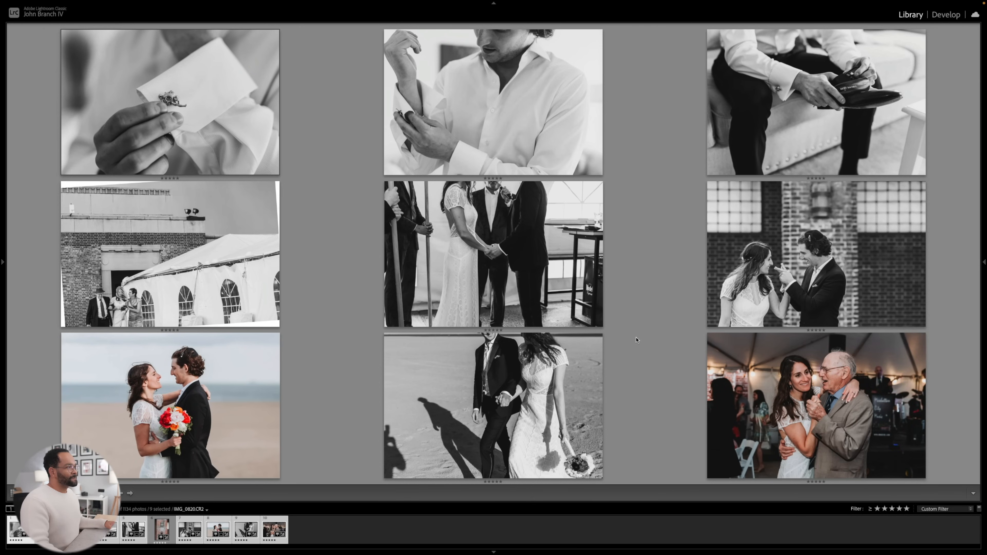